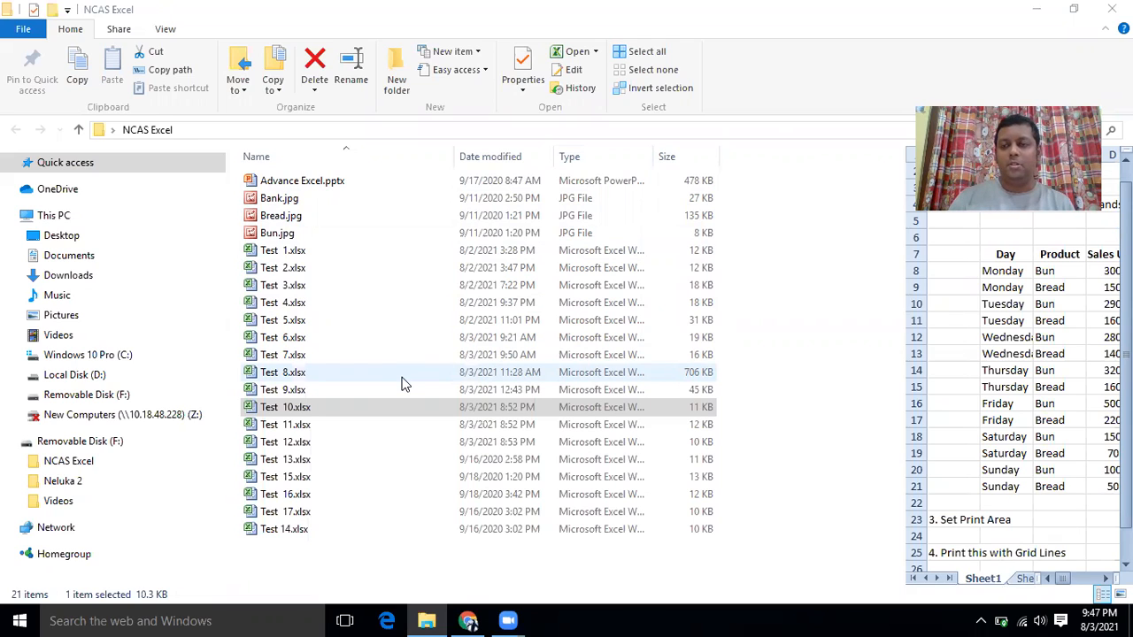
pyautogui.click(281, 411)
pyautogui.doubleClick(282, 409)
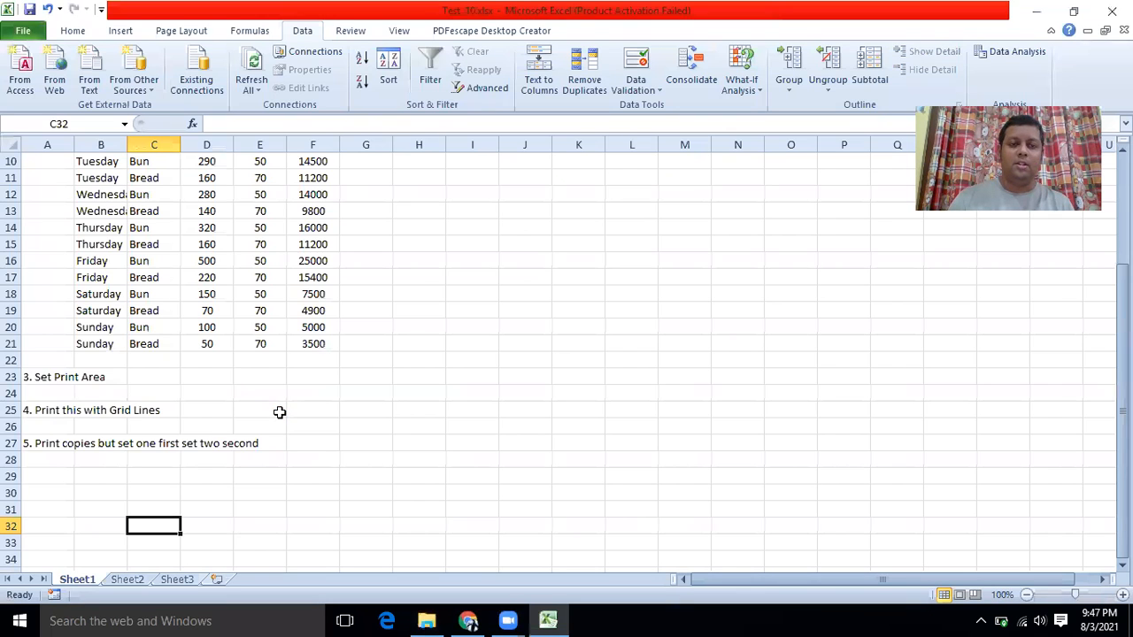
pyautogui.scroll(3, 225, 378)
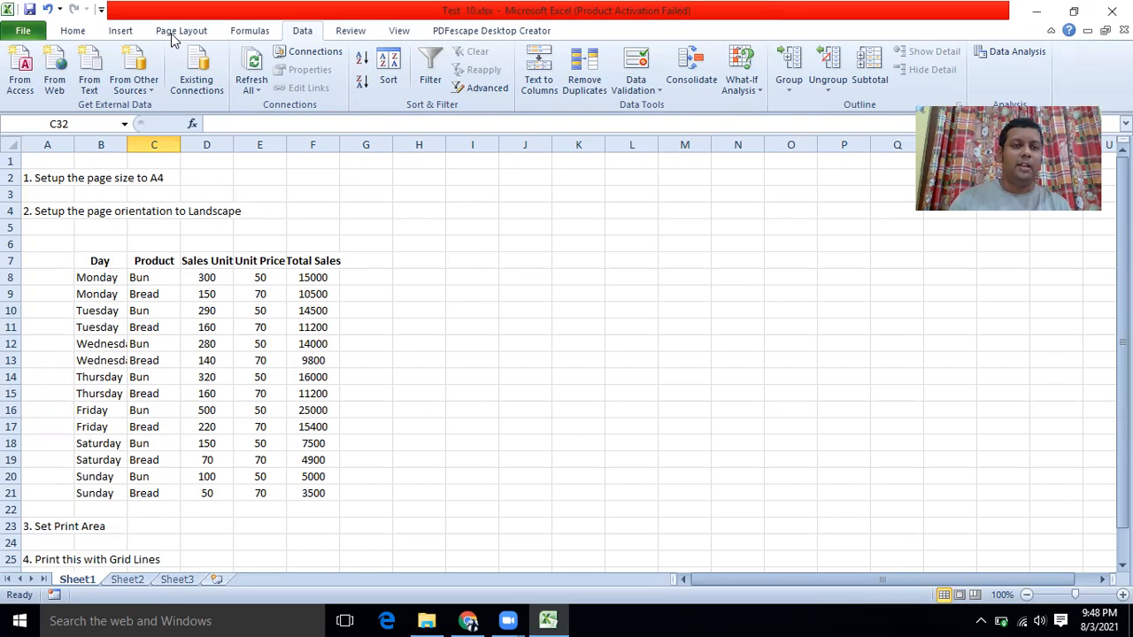
pyautogui.click(1112, 11)
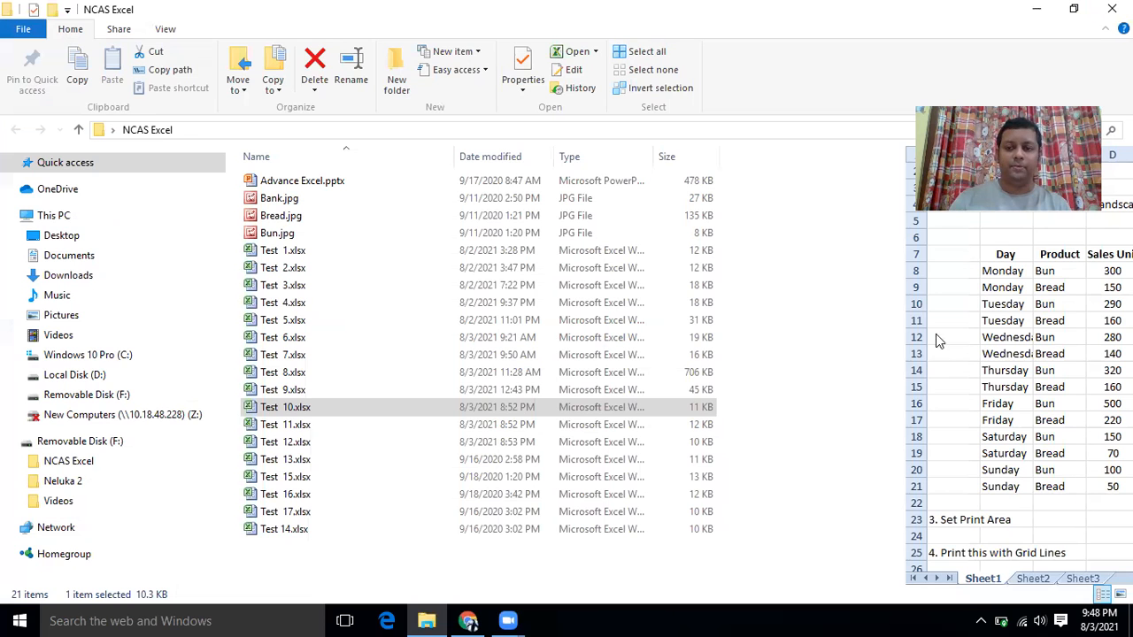
# Open the workbook Test 10.xlsx and set the page size of Sheet1 to A4.
pyautogui.doubleClick(292, 407)
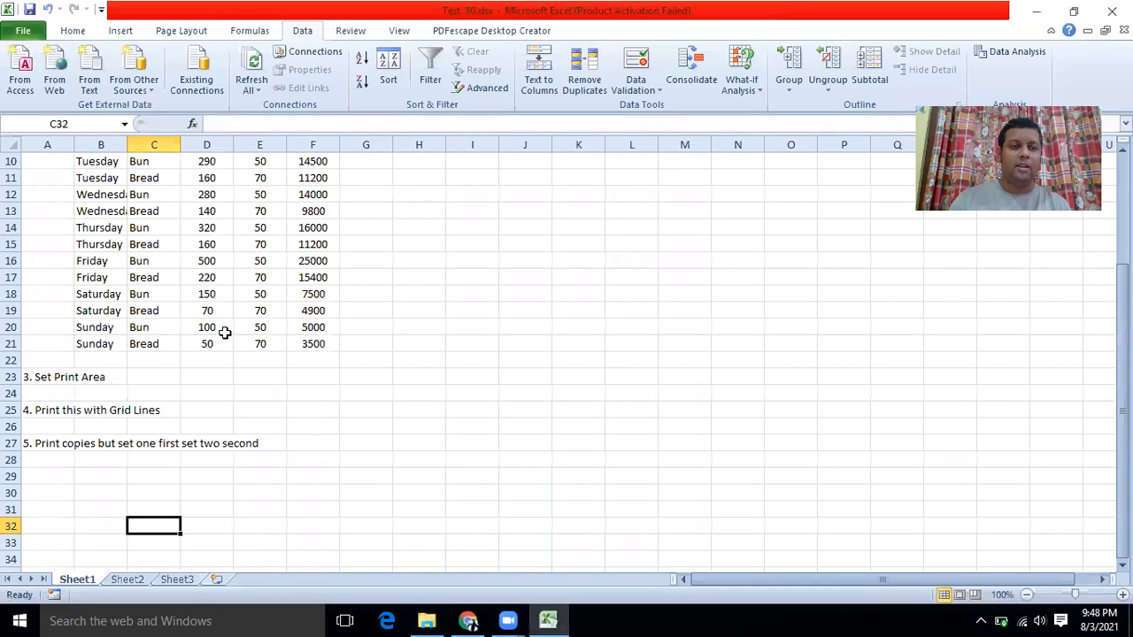
pyautogui.click(179, 32)
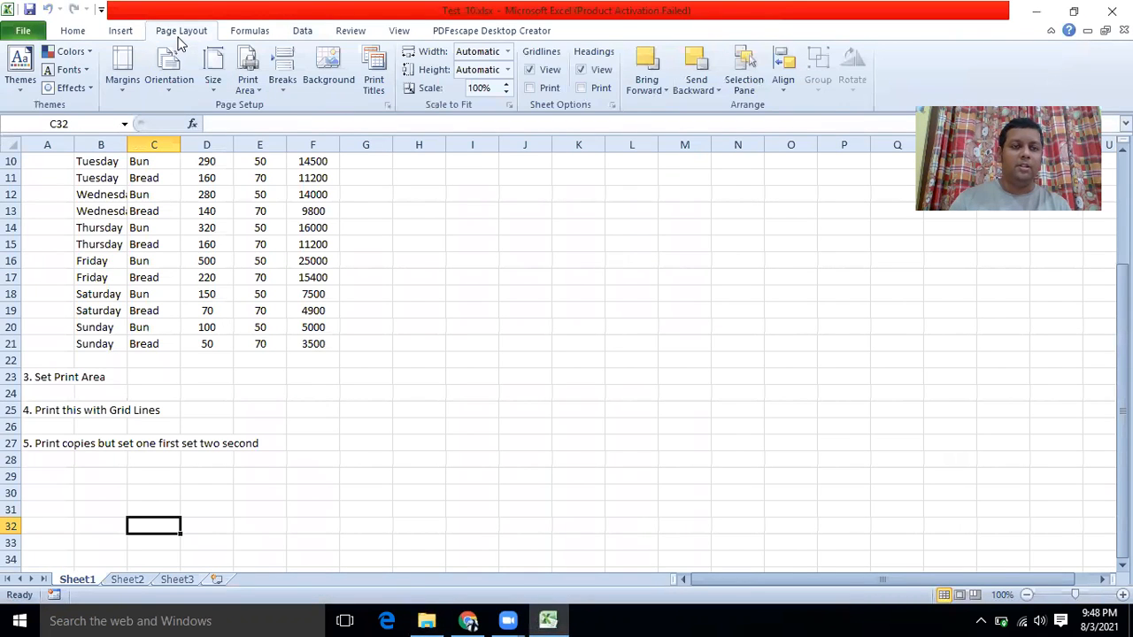
pyautogui.click(211, 92)
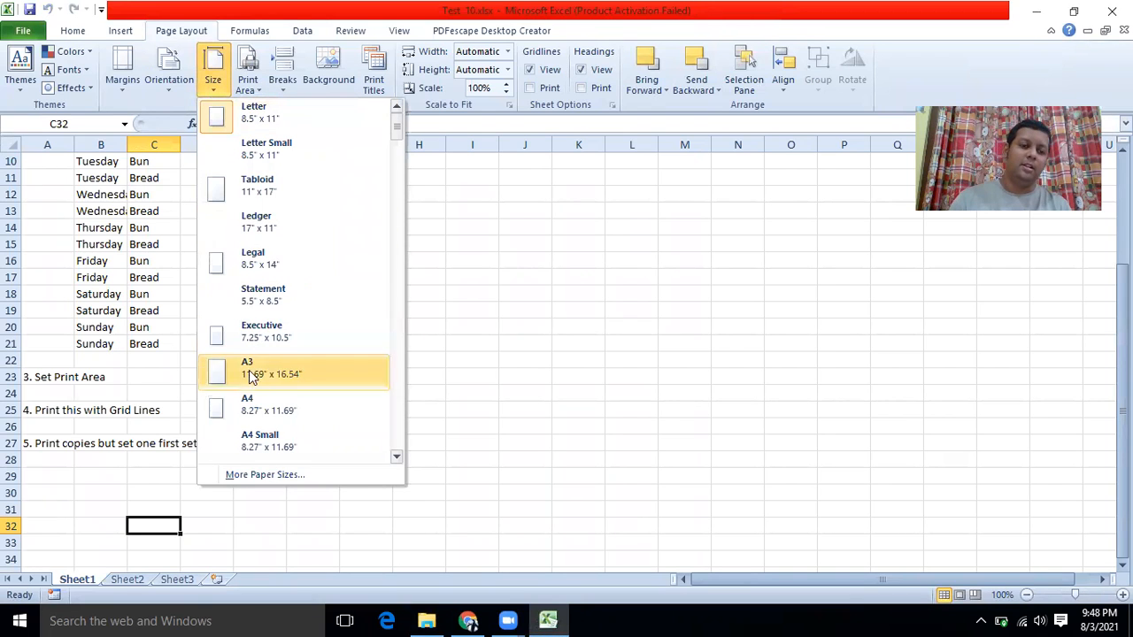
pyautogui.click(249, 406)
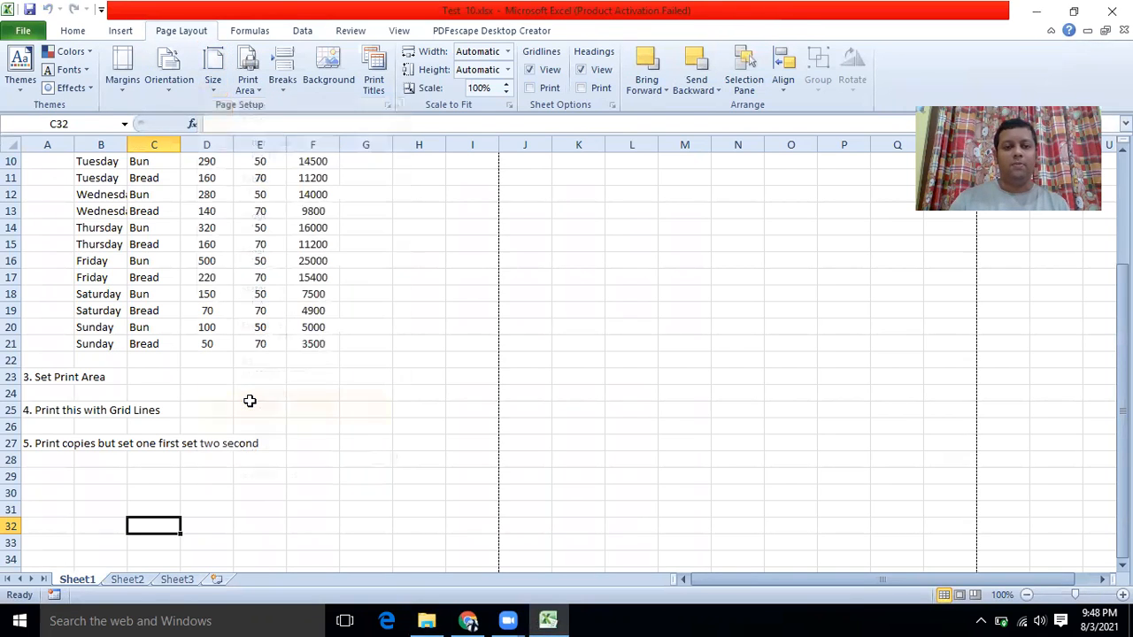
# Set the page orientation of Sheet1 to Landscape.
pyautogui.scroll(3, 166, 336)
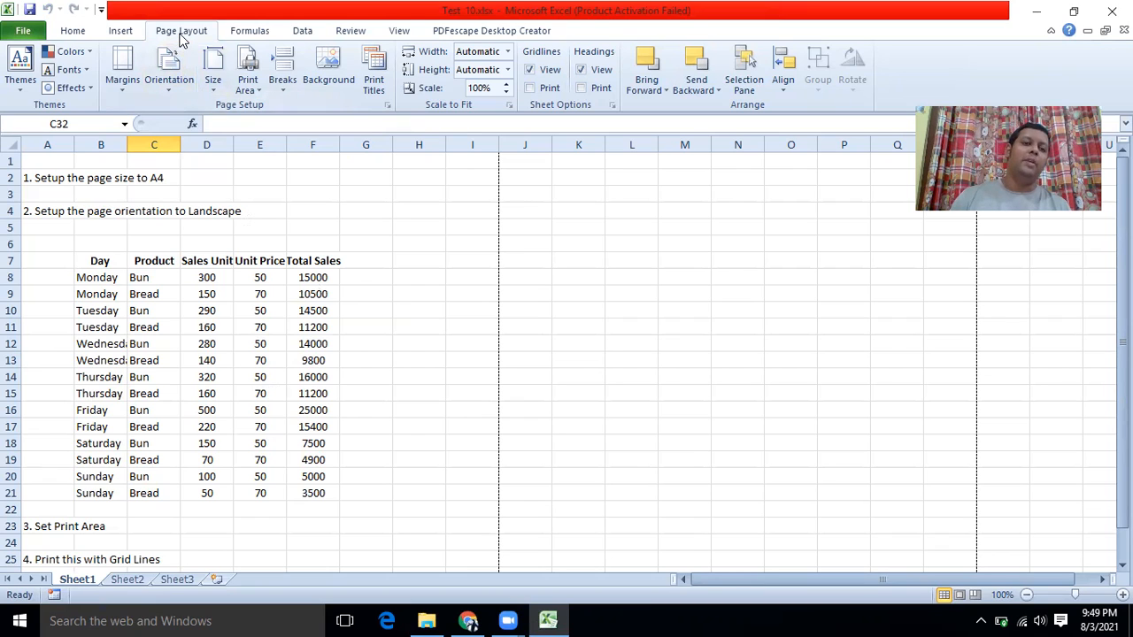
pyautogui.click(185, 92)
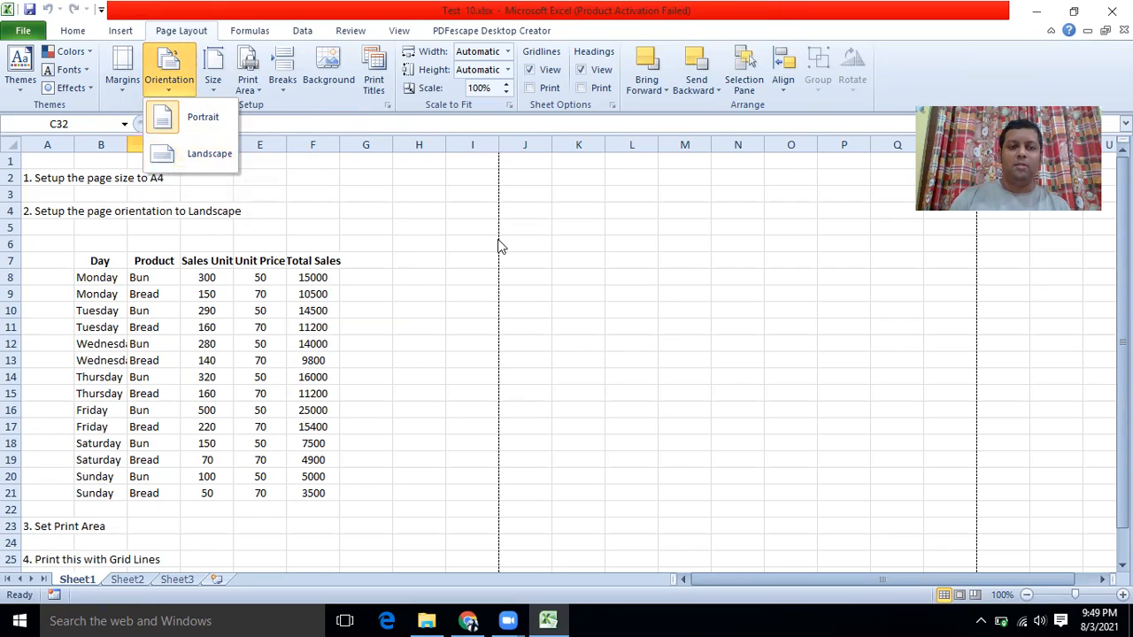
pyautogui.click(212, 158)
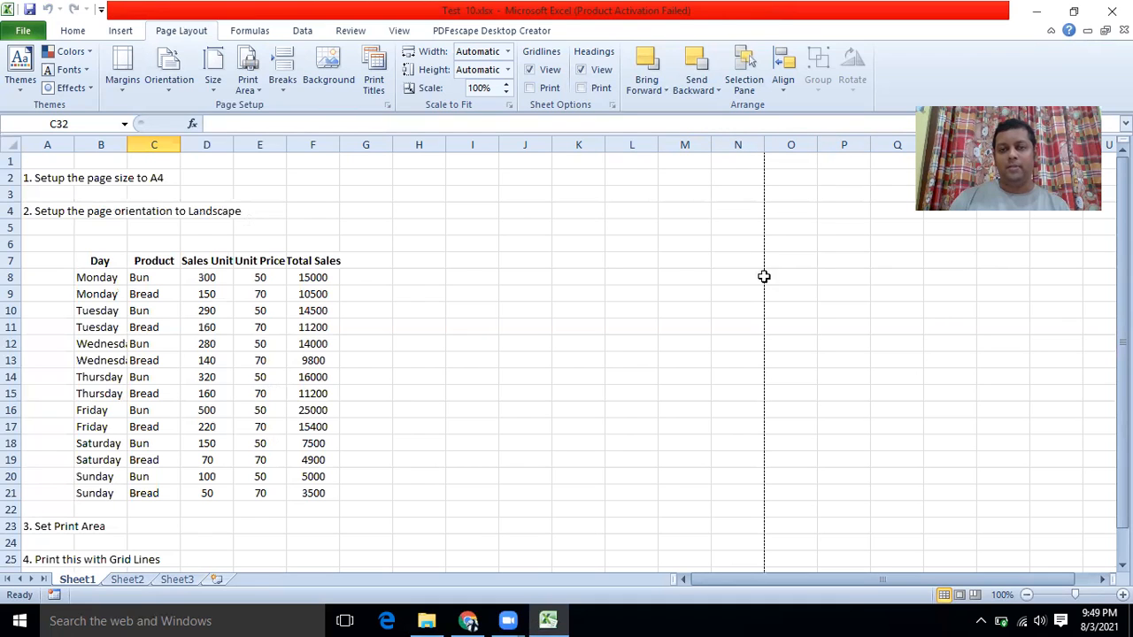
# Check how the whole sheet is laid out in the print preview, and return to the page setup options.
pyautogui.scroll(-2, 252, 295)
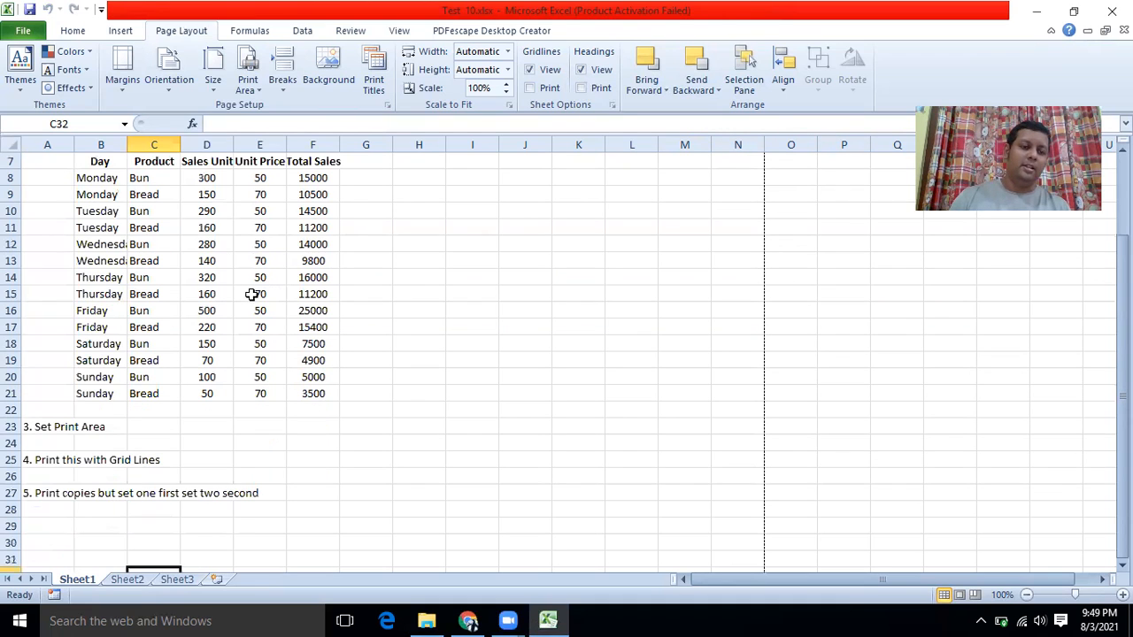
pyautogui.scroll(2, 324, 393)
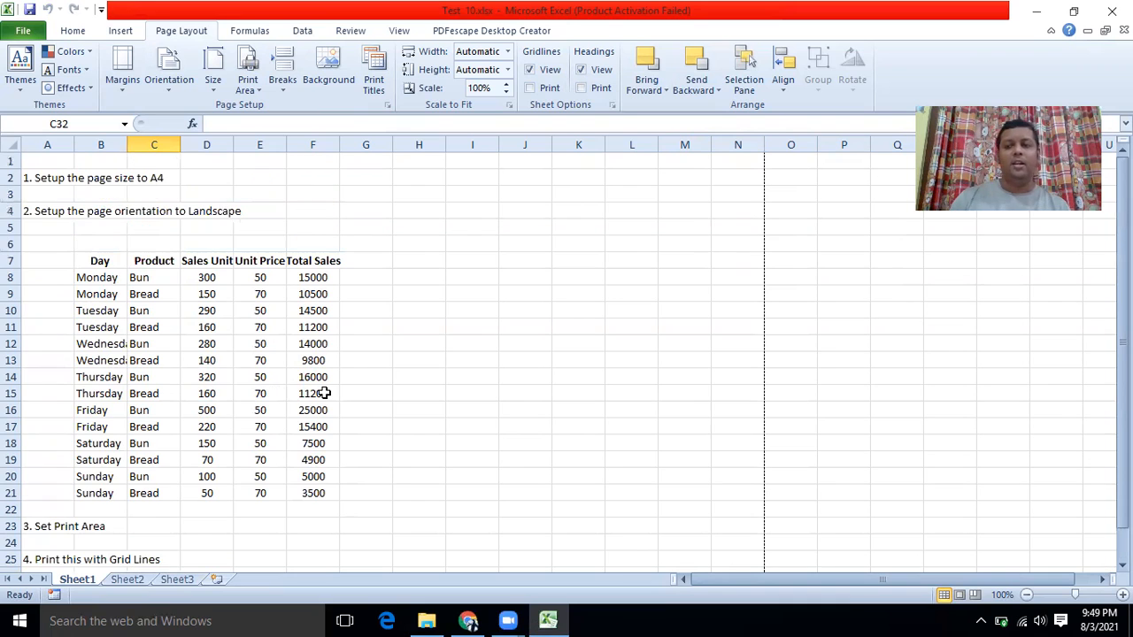
pyautogui.scroll(-1, 324, 393)
pyautogui.scroll(1, 324, 393)
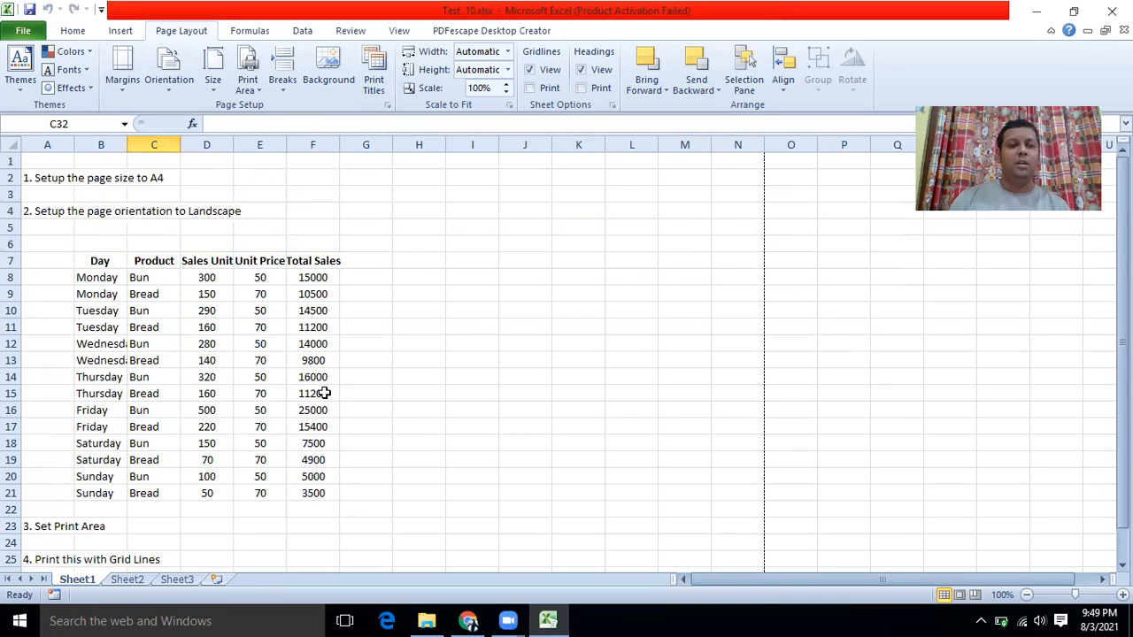
pyautogui.click(36, 33)
pyautogui.click(33, 249)
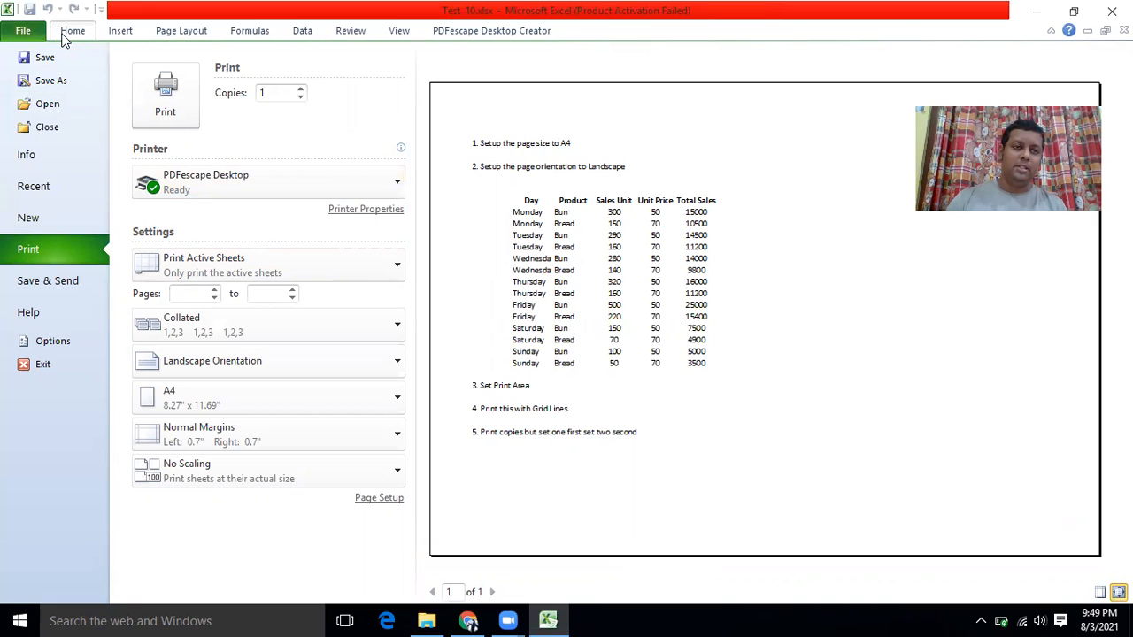
pyautogui.click(157, 36)
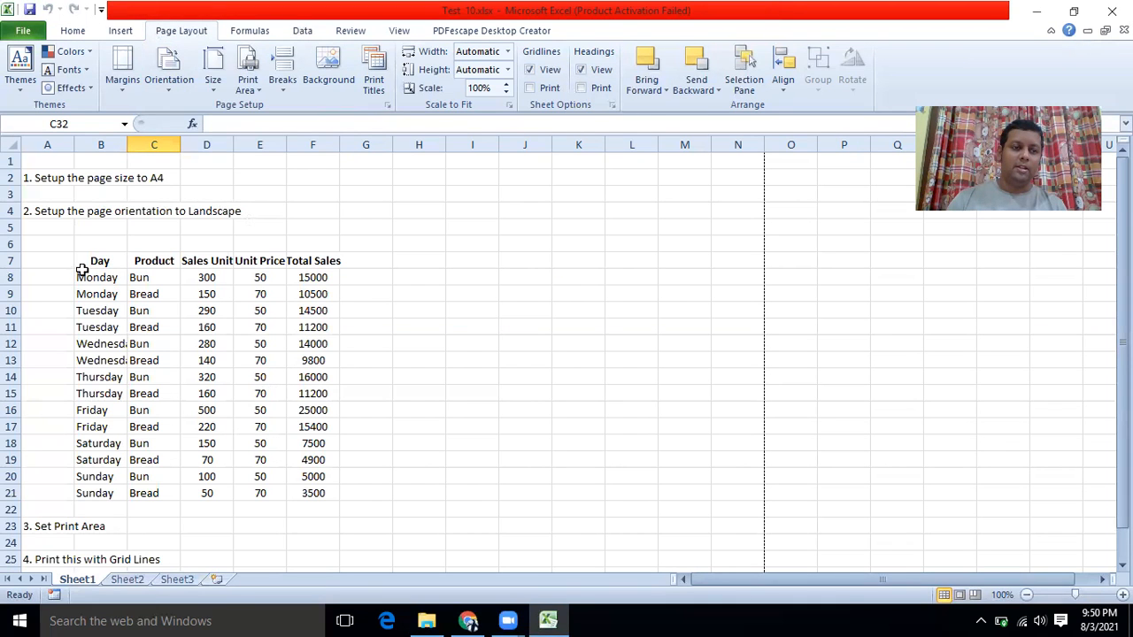
# Set the sales table B7:F21, from the Day header to the last Sunday row, as the print area.
pyautogui.moveTo(79, 258); pyautogui.dragTo(313, 493)
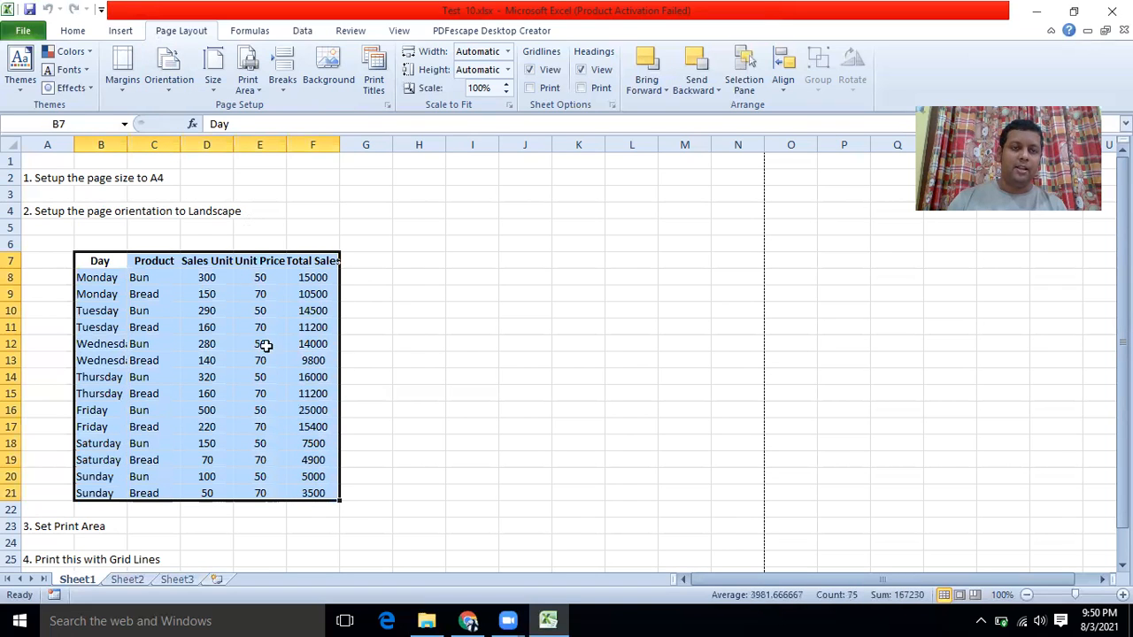
pyautogui.click(252, 89)
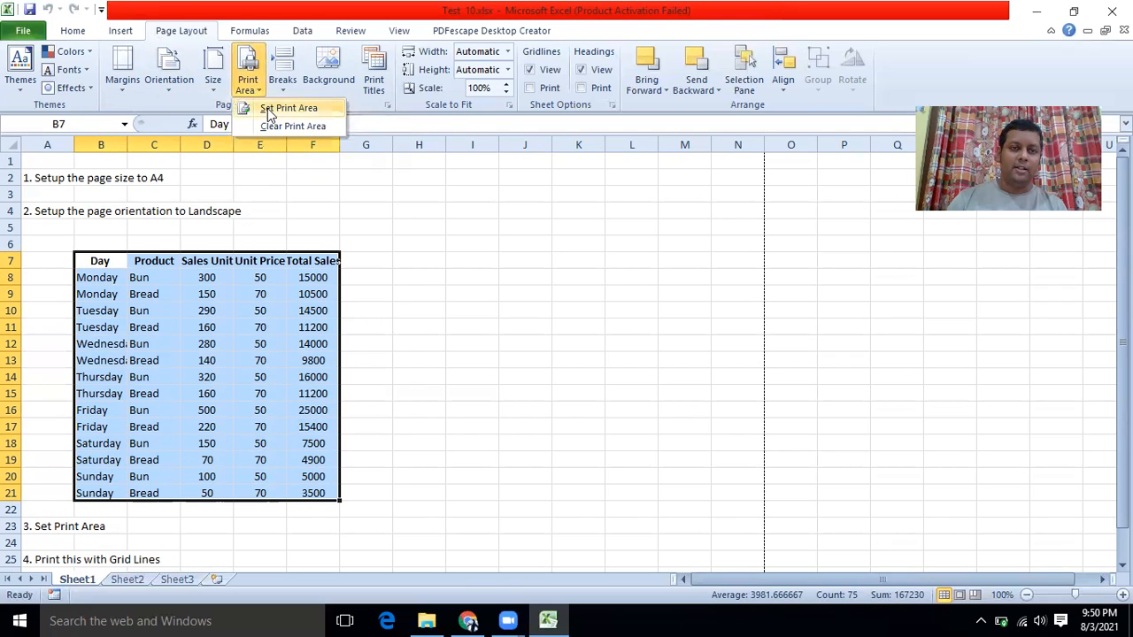
pyautogui.click(268, 108)
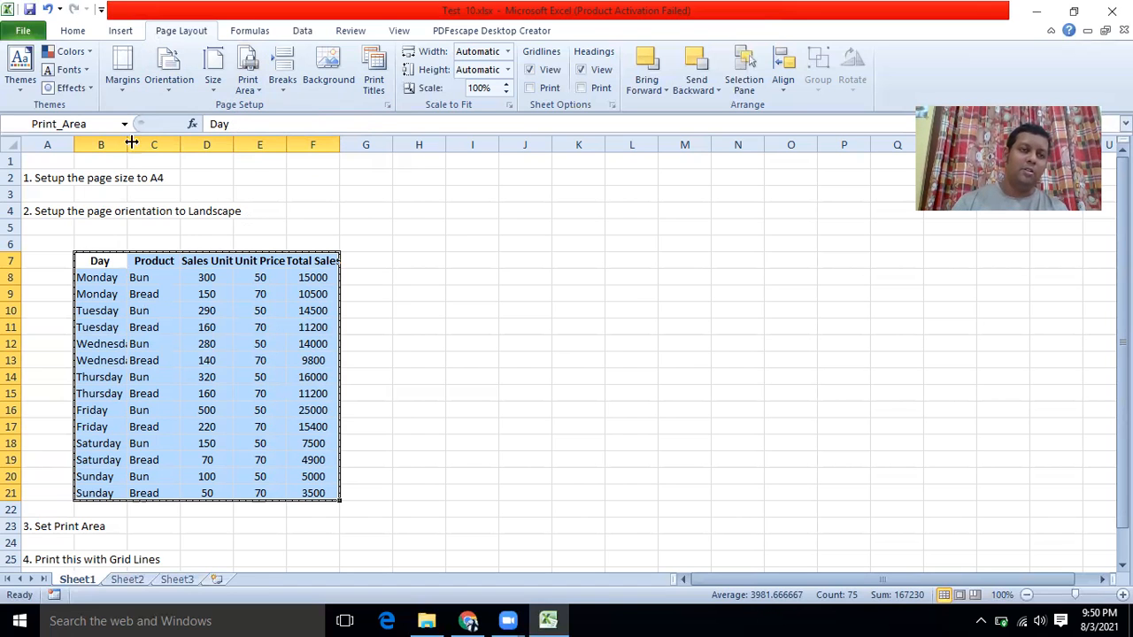
# Check the sales table's print area in the print preview, read the remaining tasks, and return to the sheet.
pyautogui.click(12, 36)
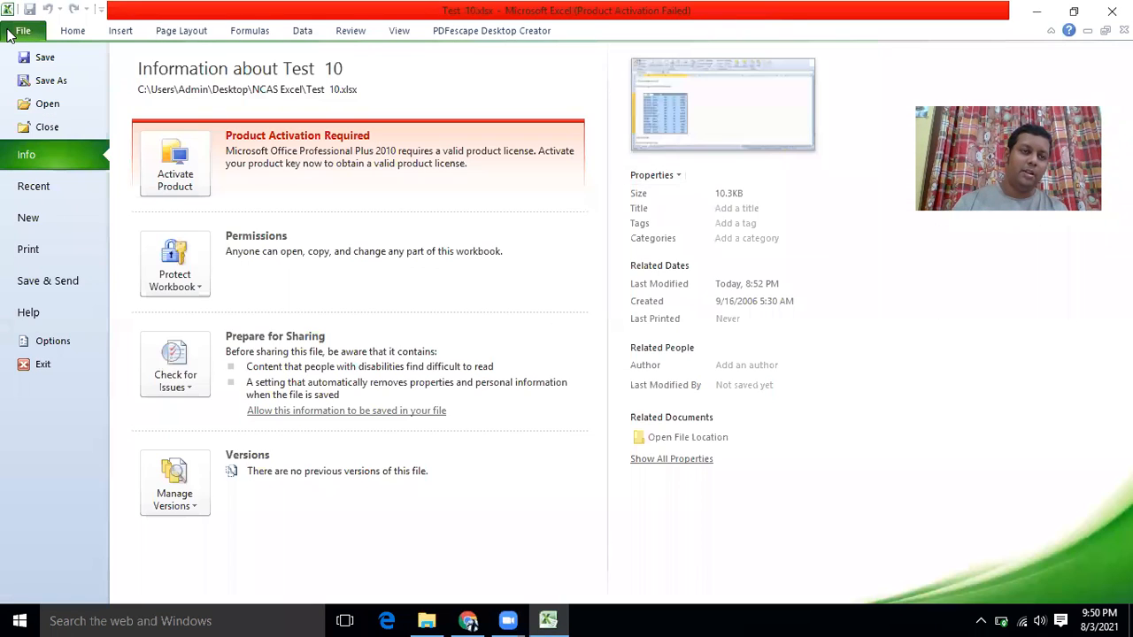
pyautogui.click(30, 256)
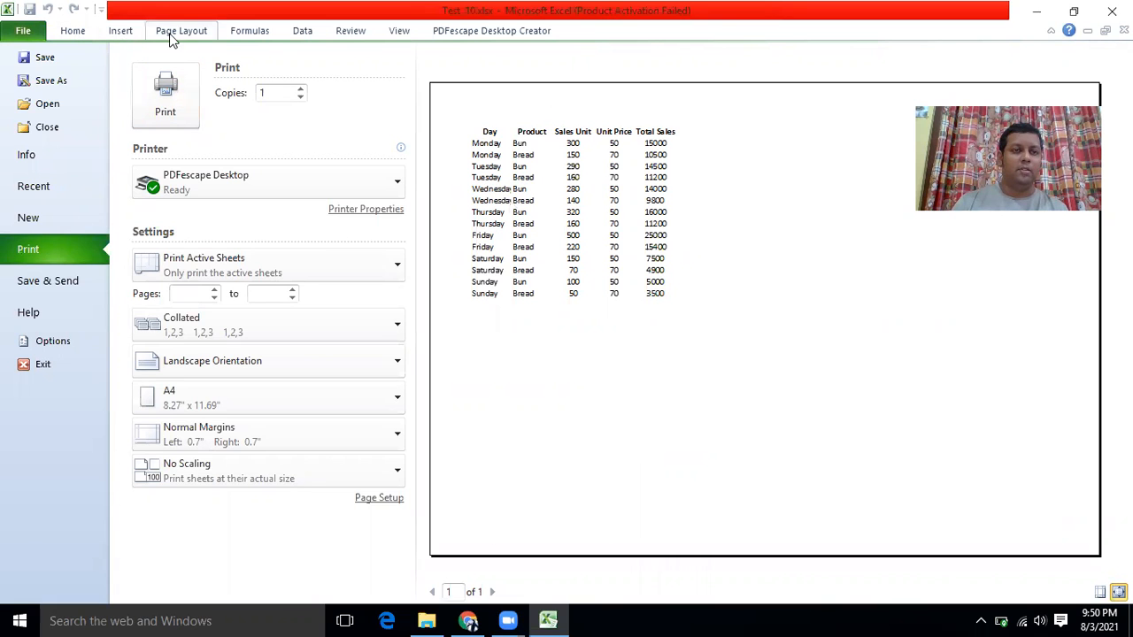
pyautogui.click(75, 34)
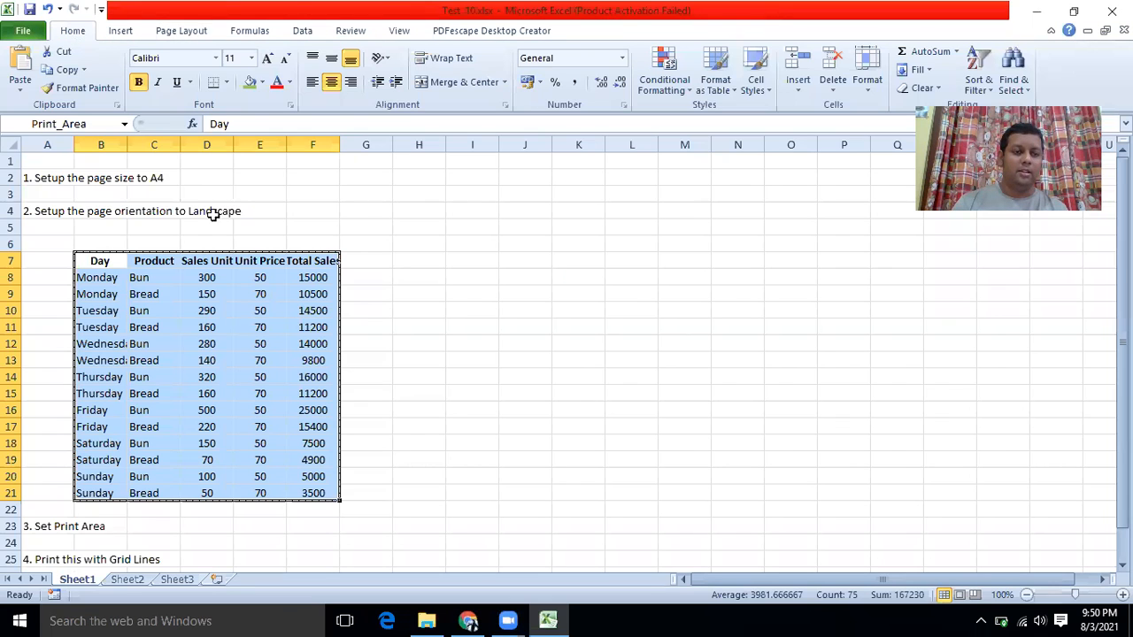
pyautogui.scroll(-2, 220, 344)
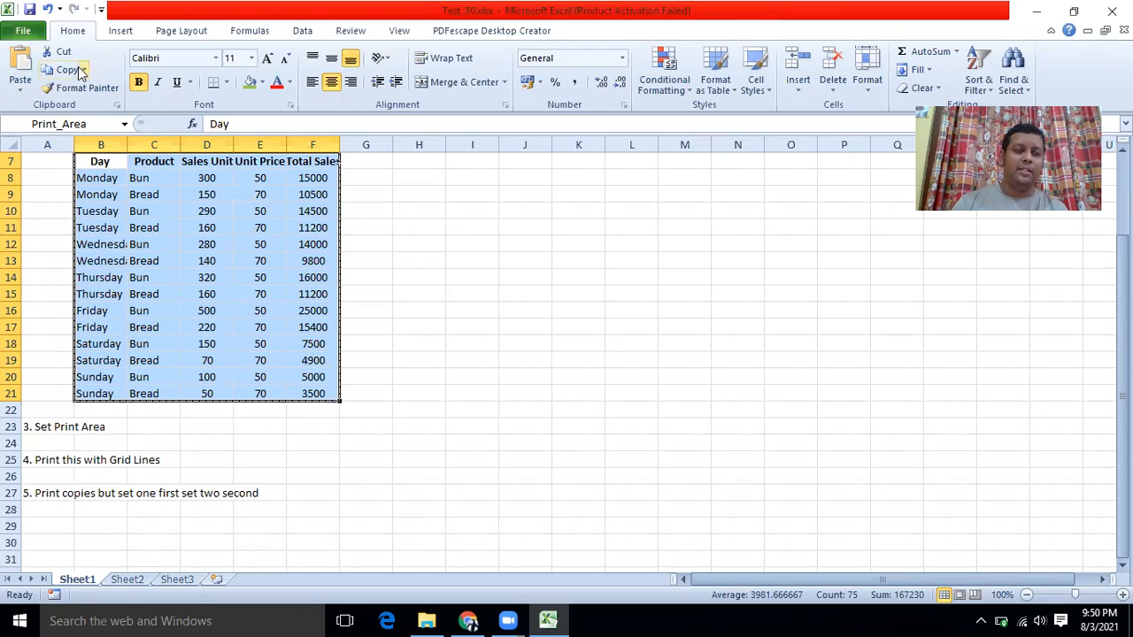
pyautogui.click(33, 33)
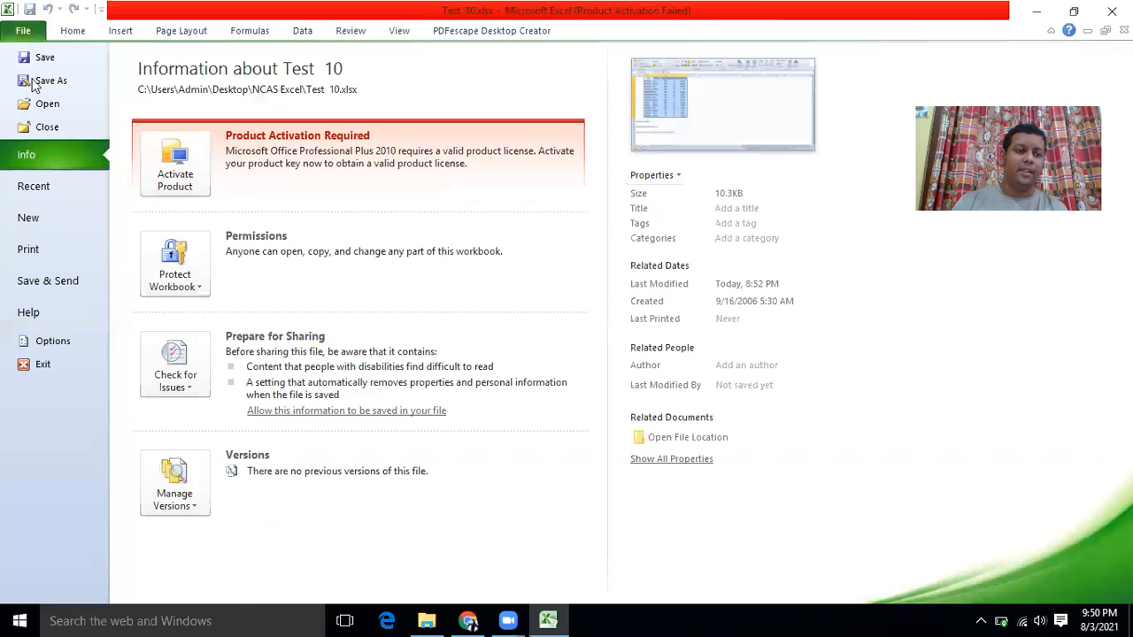
pyautogui.click(38, 248)
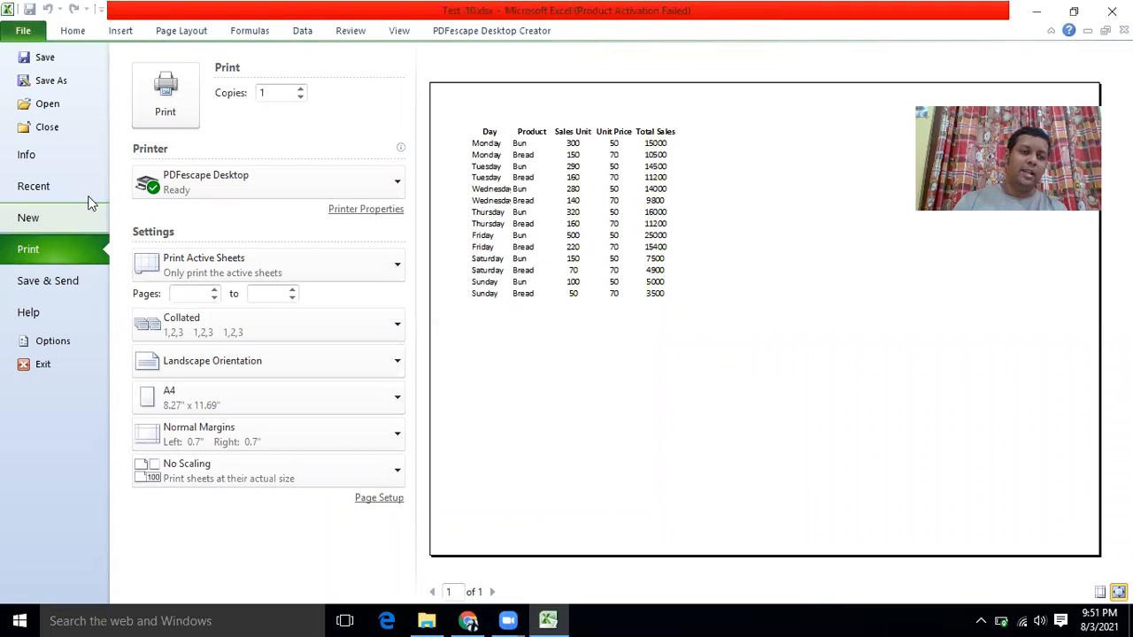
pyautogui.click(75, 32)
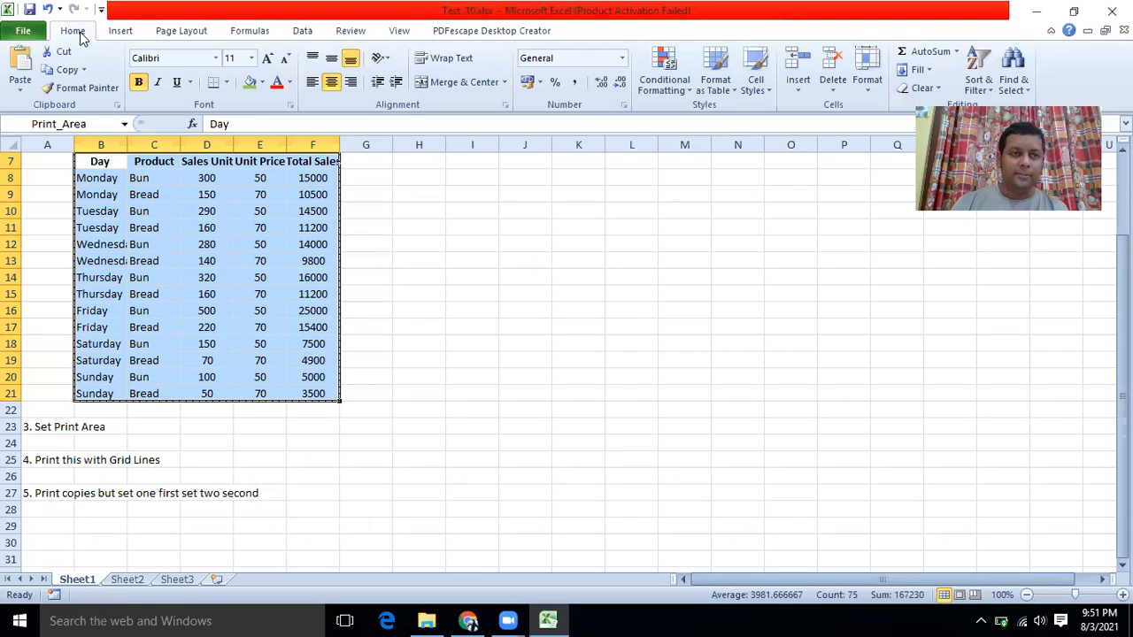
# Enable printing of gridlines for Sheet1.
pyautogui.click(129, 33)
pyautogui.click(160, 34)
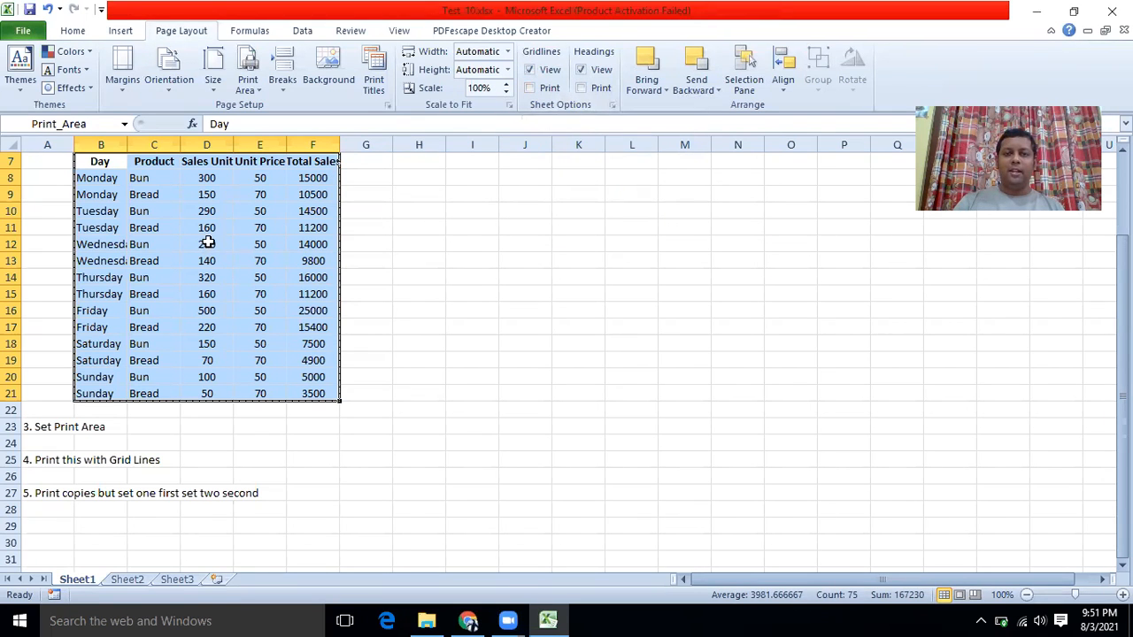
pyautogui.click(530, 89)
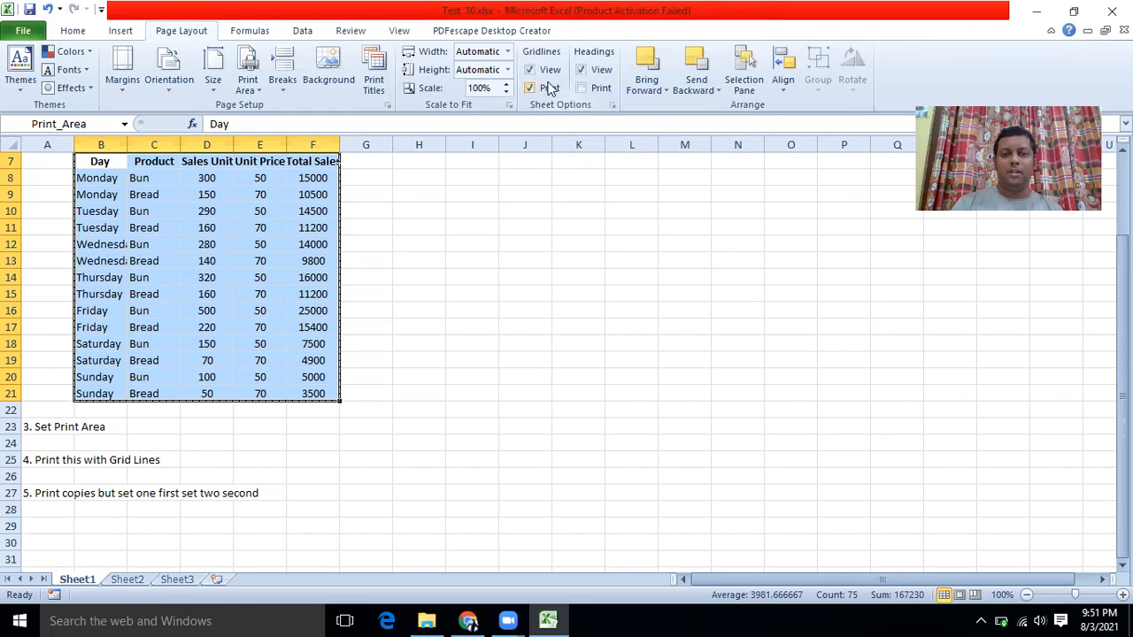
# Check the gridlines in the print preview and look through the available printers, keeping PDFescape Desktop.
pyautogui.click(23, 33)
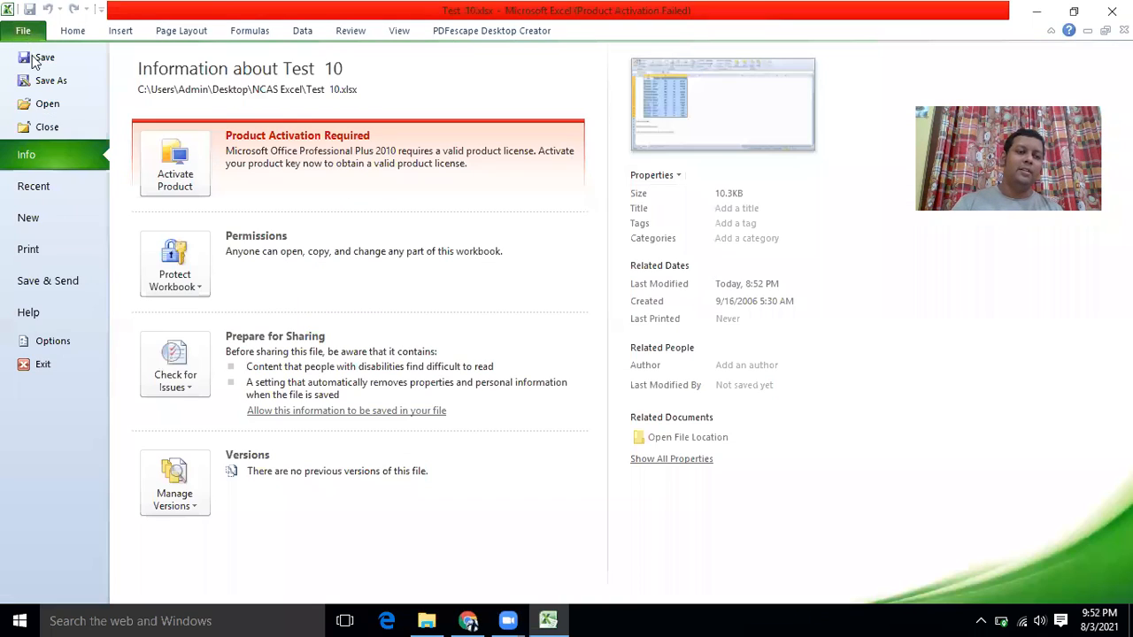
pyautogui.click(51, 250)
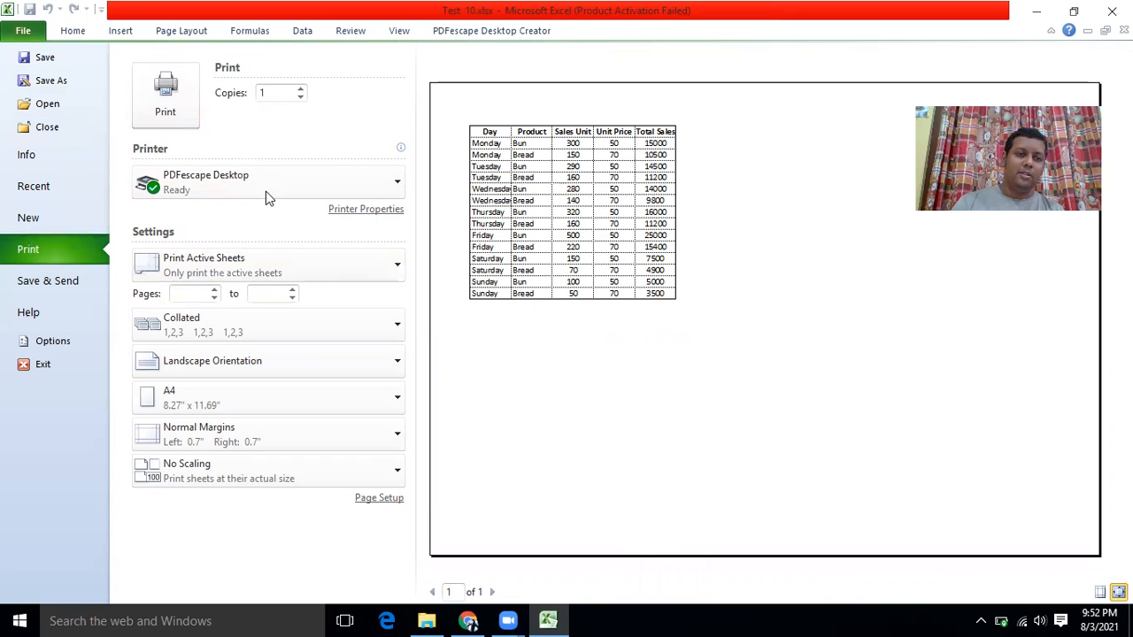
pyautogui.click(362, 183)
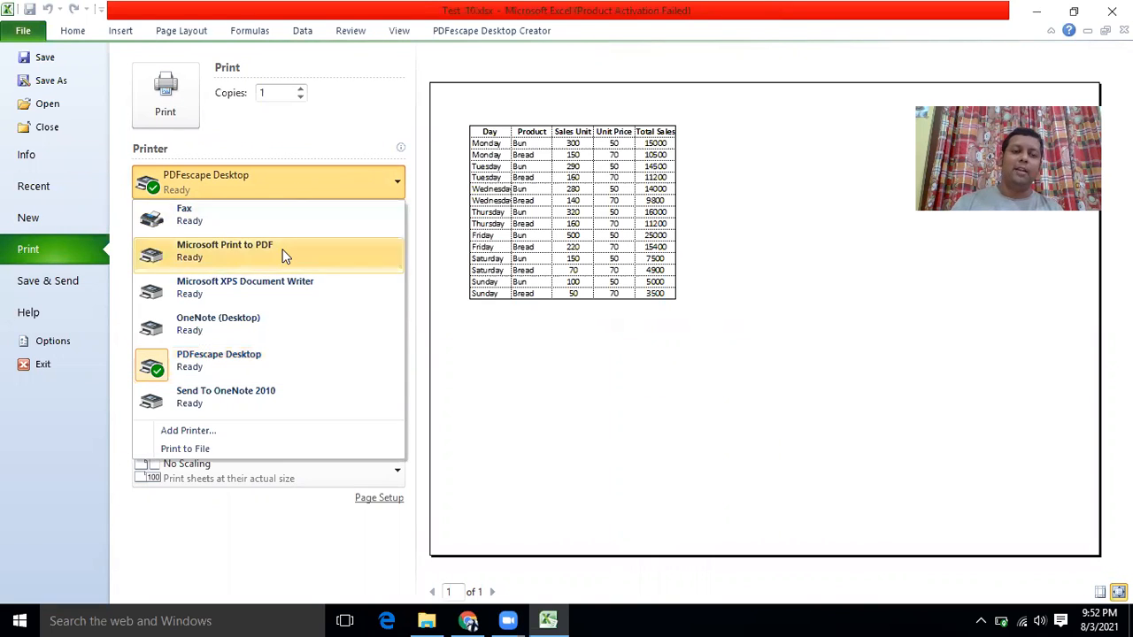
pyautogui.click(283, 188)
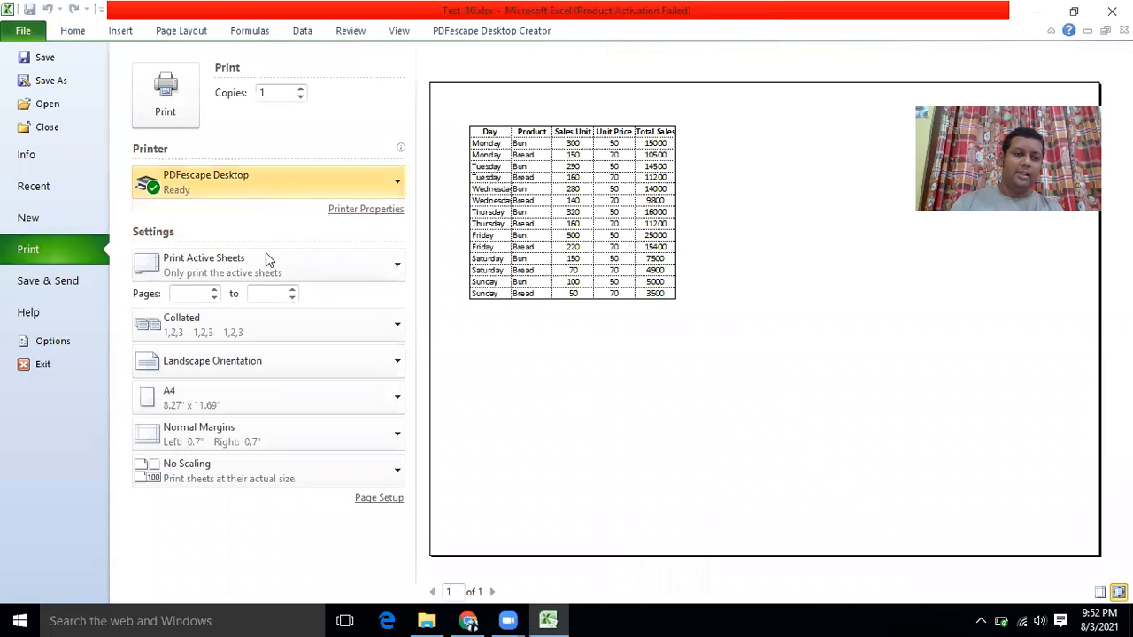
# Look through the options for what to print, keeping Print Active Sheets.
pyautogui.click(307, 270)
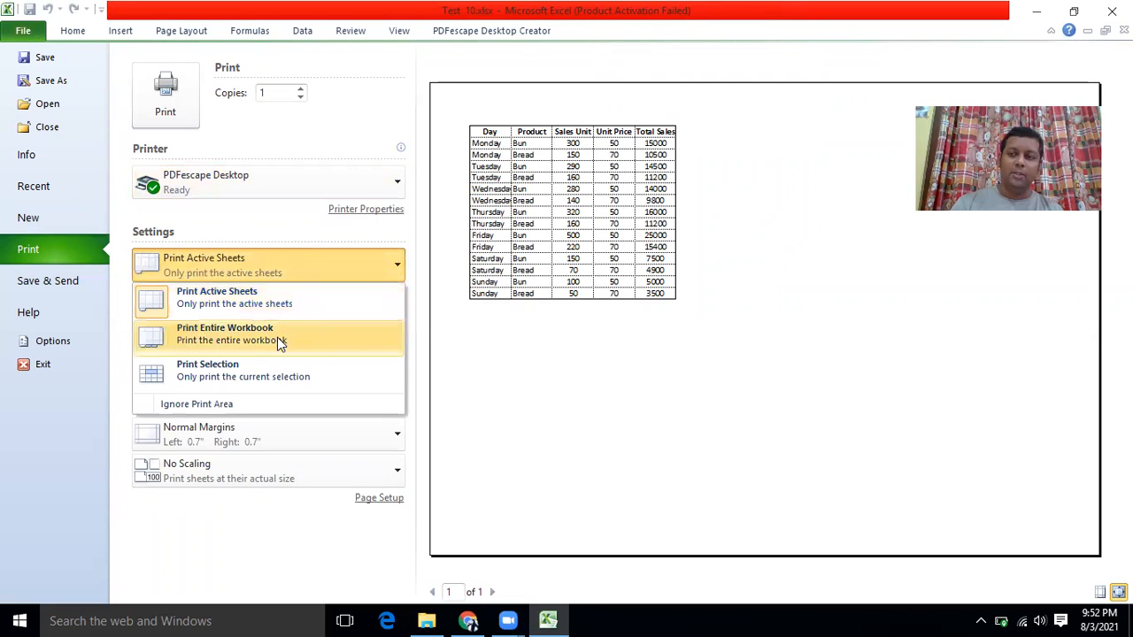
pyautogui.click(287, 275)
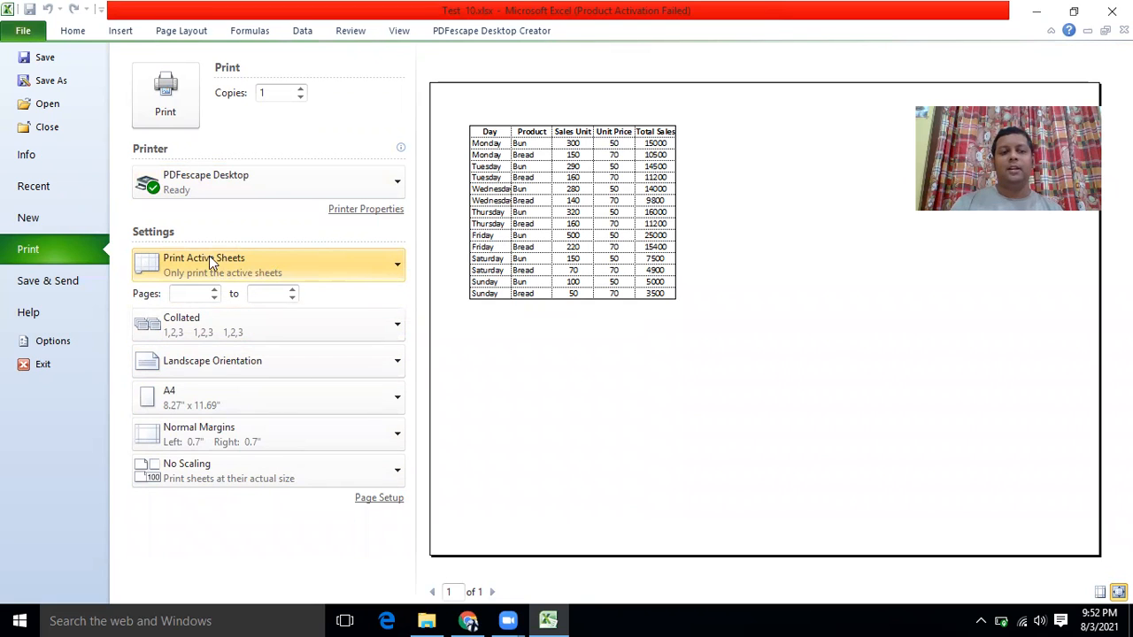
pyautogui.click(298, 263)
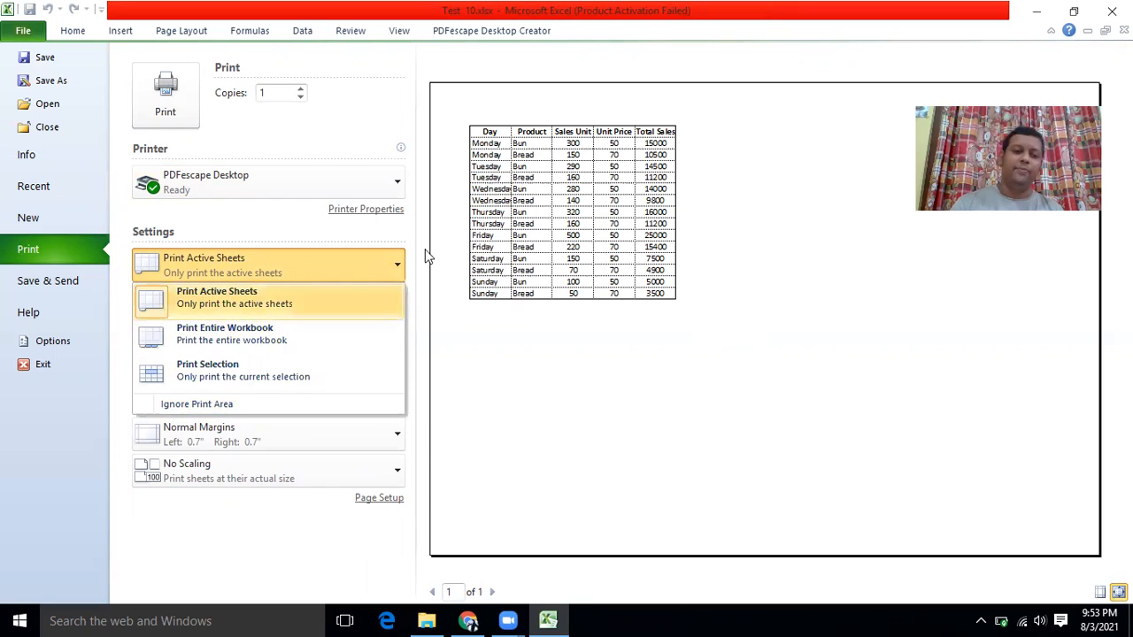
pyautogui.click(239, 260)
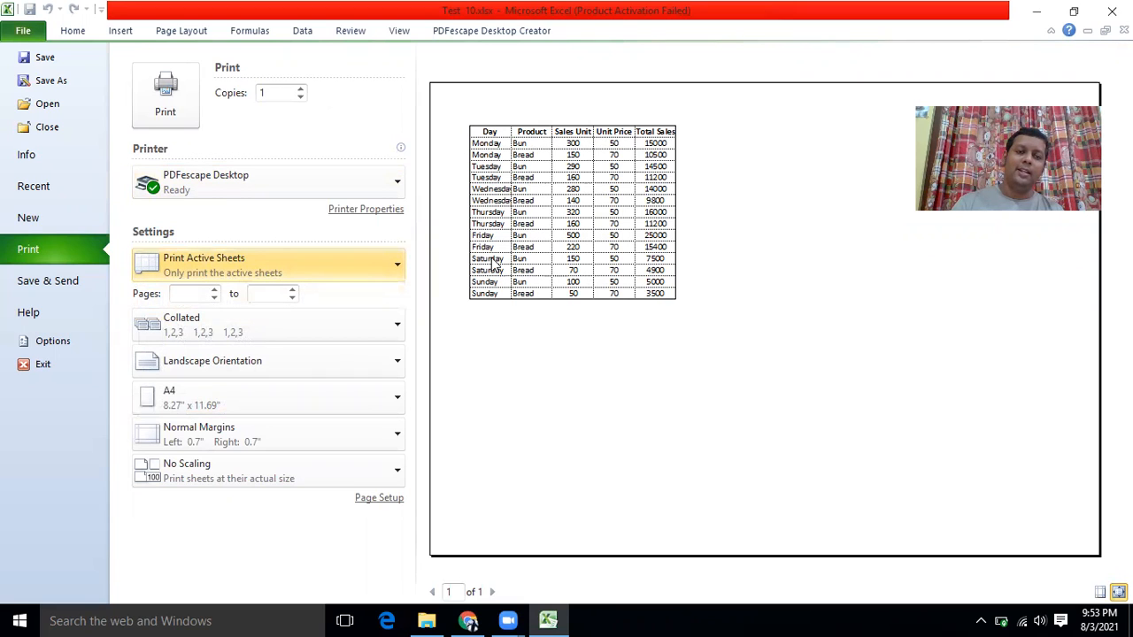
# Look through the options for what to print, orientation and margins, keeping Print Active Sheets, Landscape Orientation and Normal Margins.
pyautogui.click(311, 269)
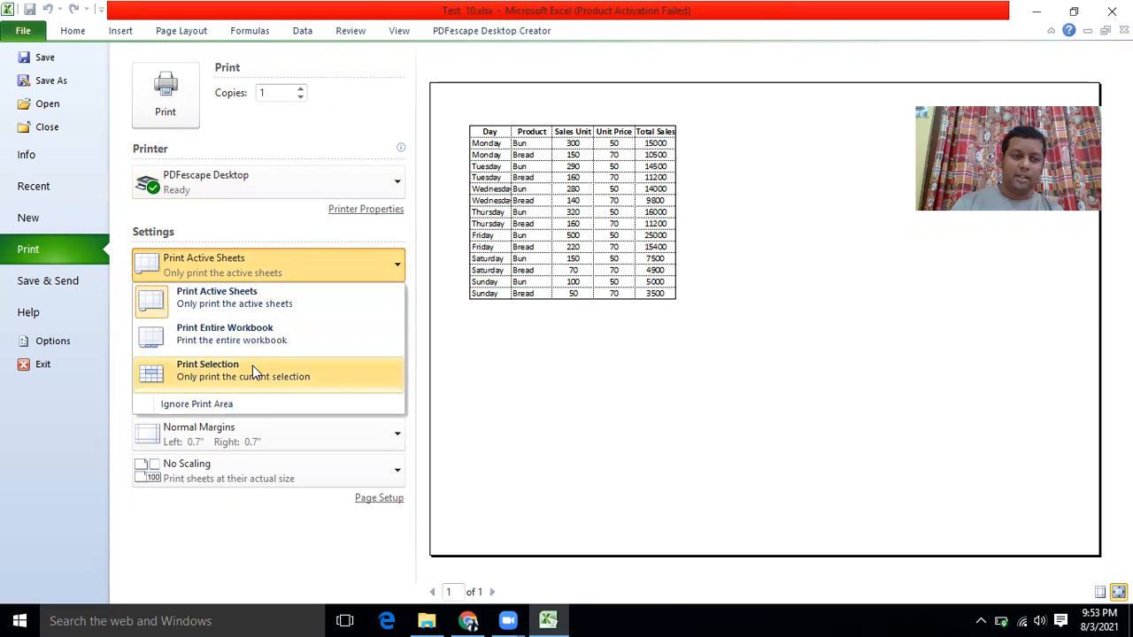
pyautogui.click(336, 168)
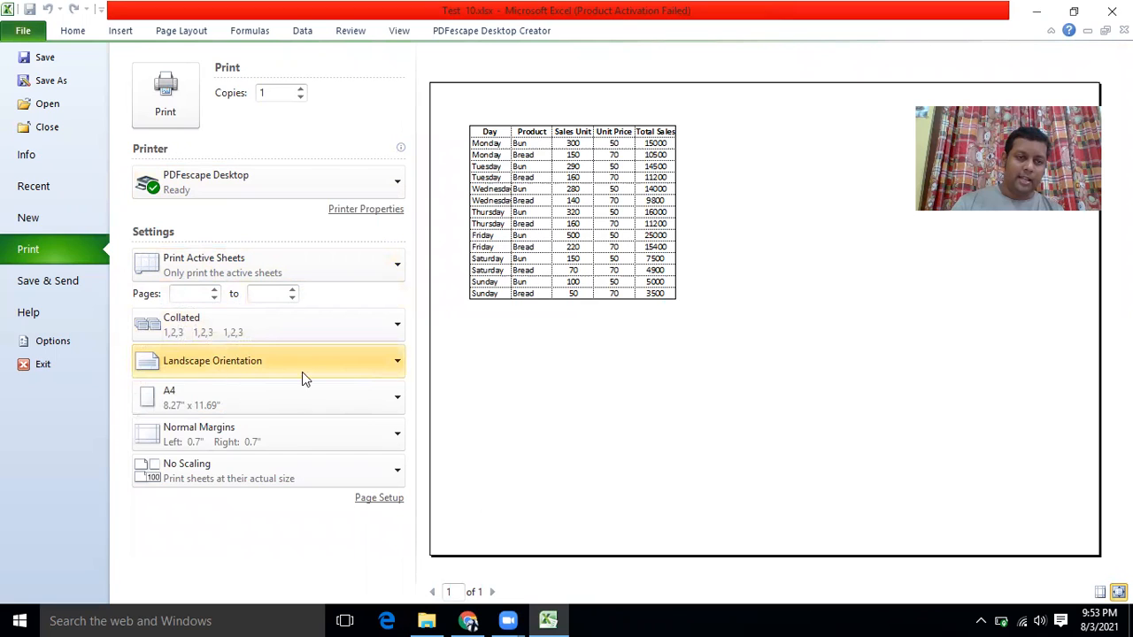
pyautogui.click(275, 379)
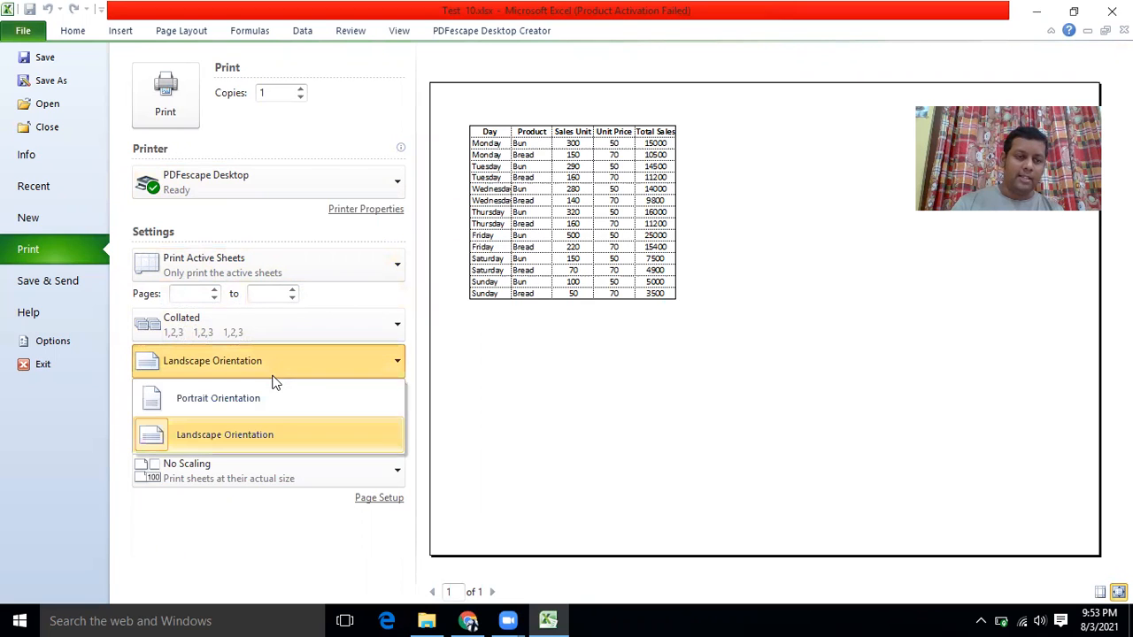
pyautogui.click(260, 361)
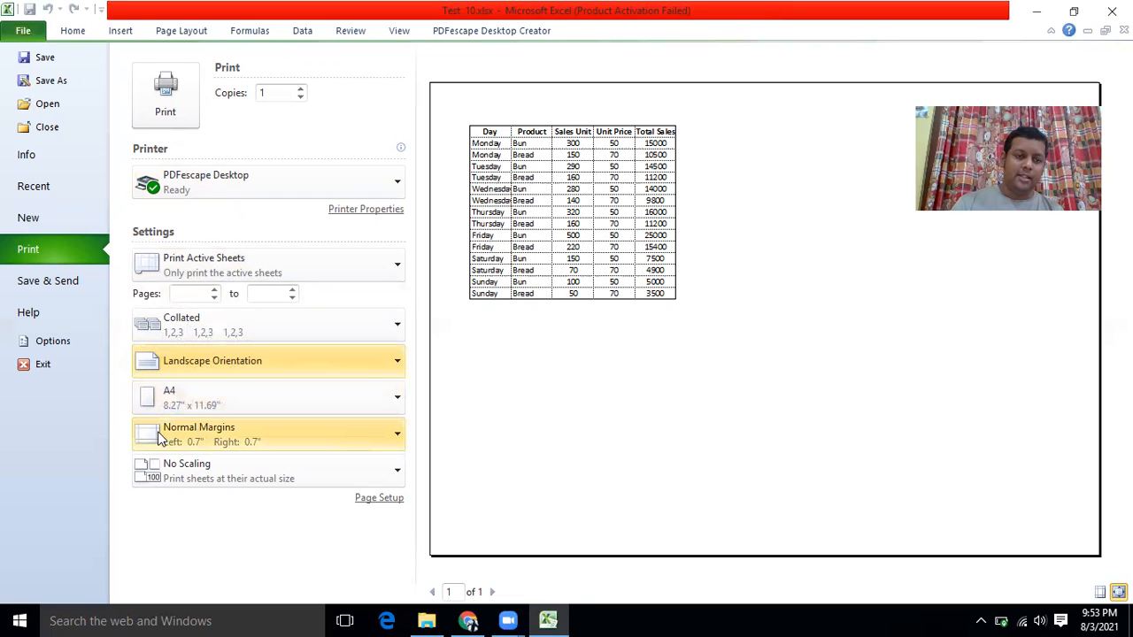
pyautogui.click(254, 434)
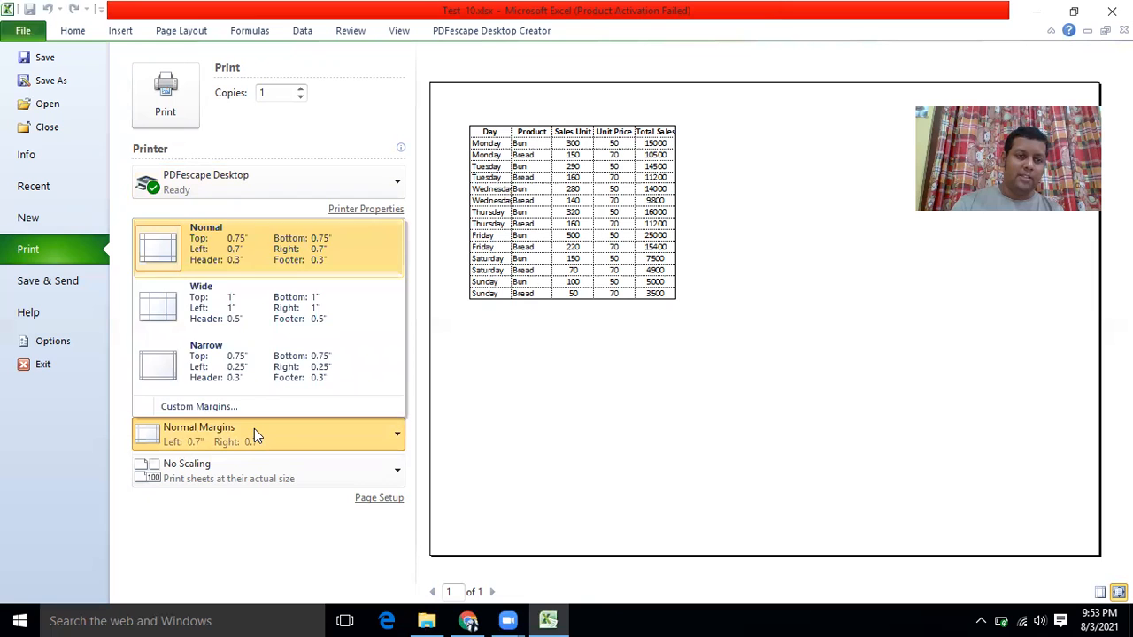
pyautogui.click(222, 432)
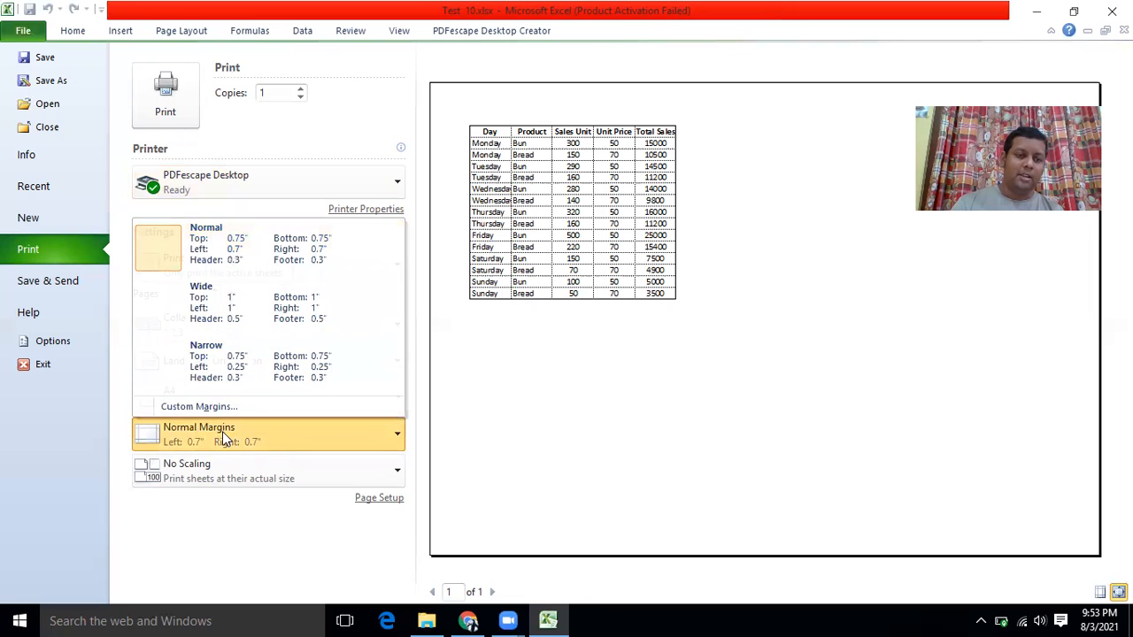
# Try the Fit Sheet on One Page scaling and switch back to No Scaling.
pyautogui.click(208, 479)
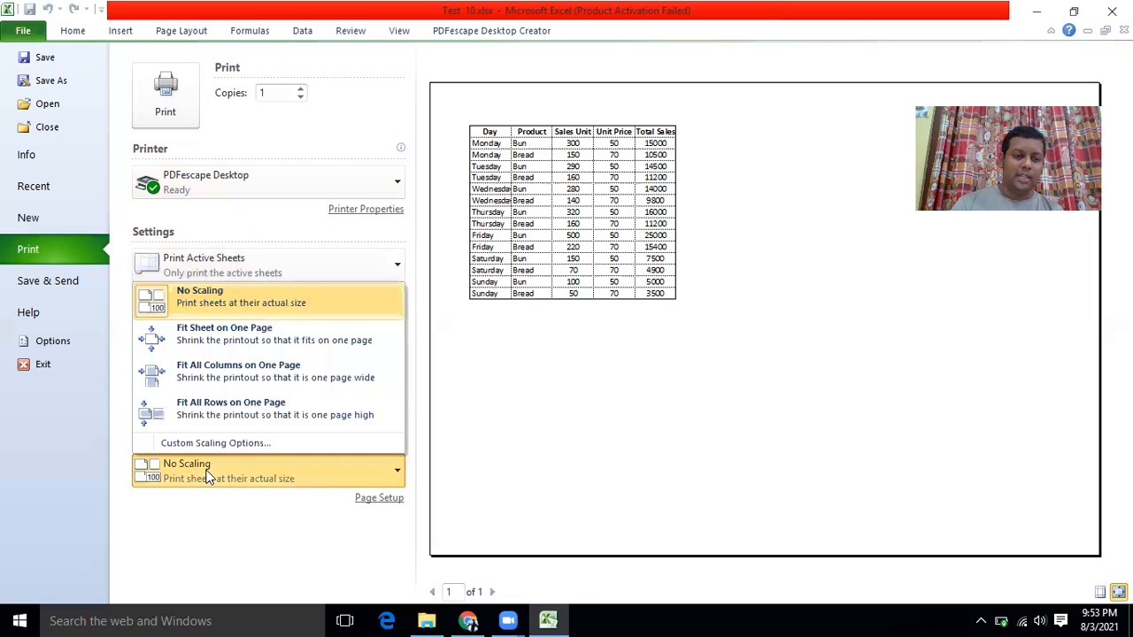
pyautogui.click(201, 332)
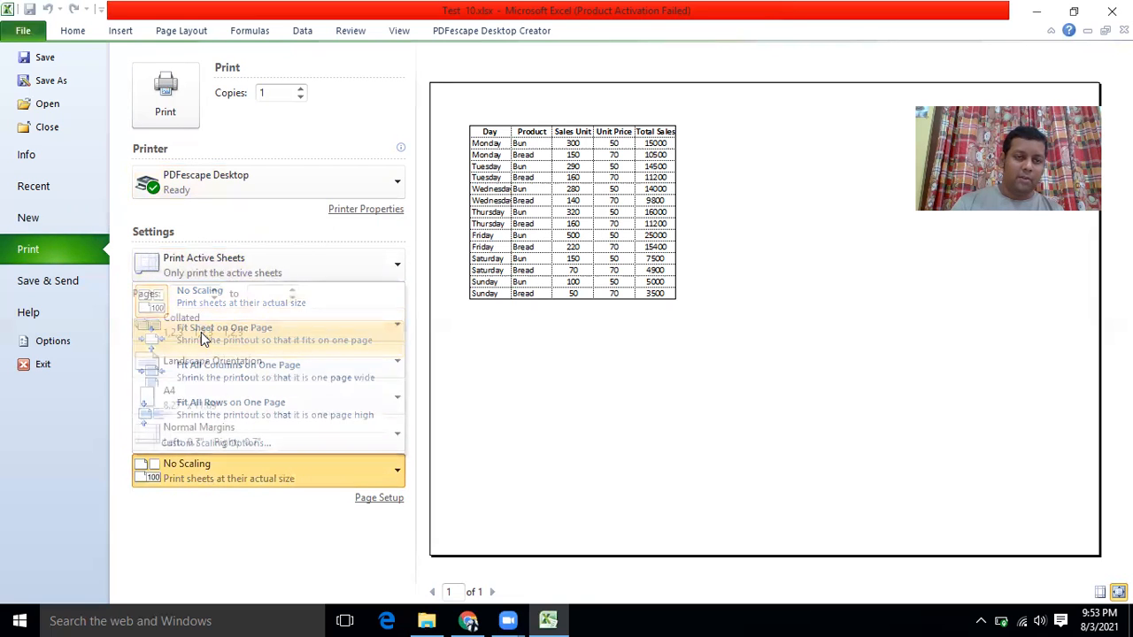
pyautogui.click(217, 479)
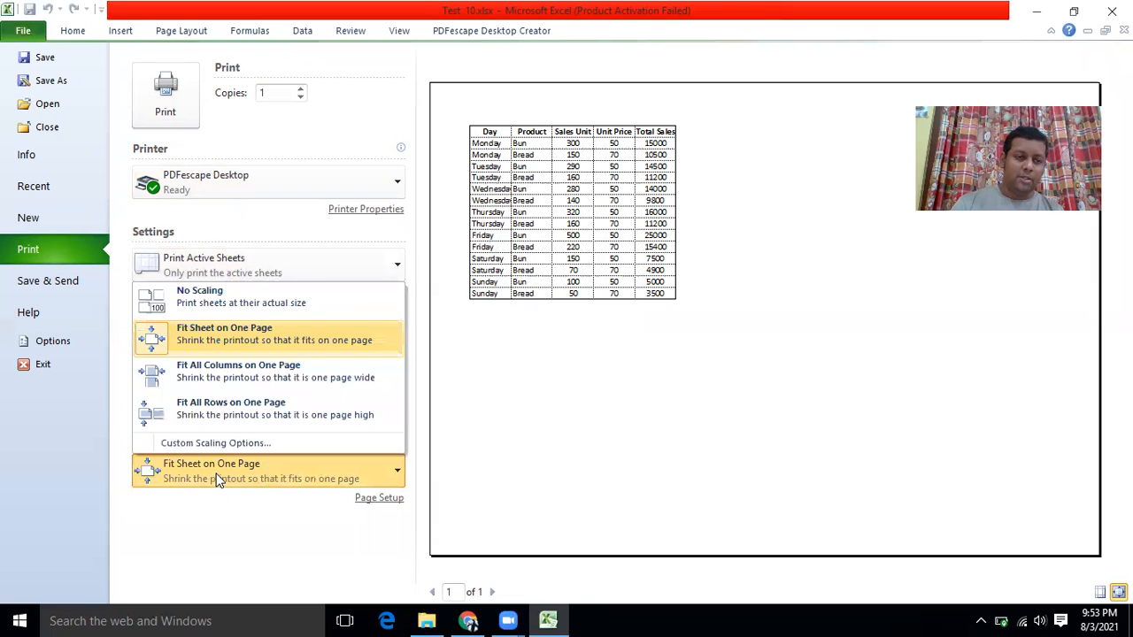
pyautogui.click(213, 297)
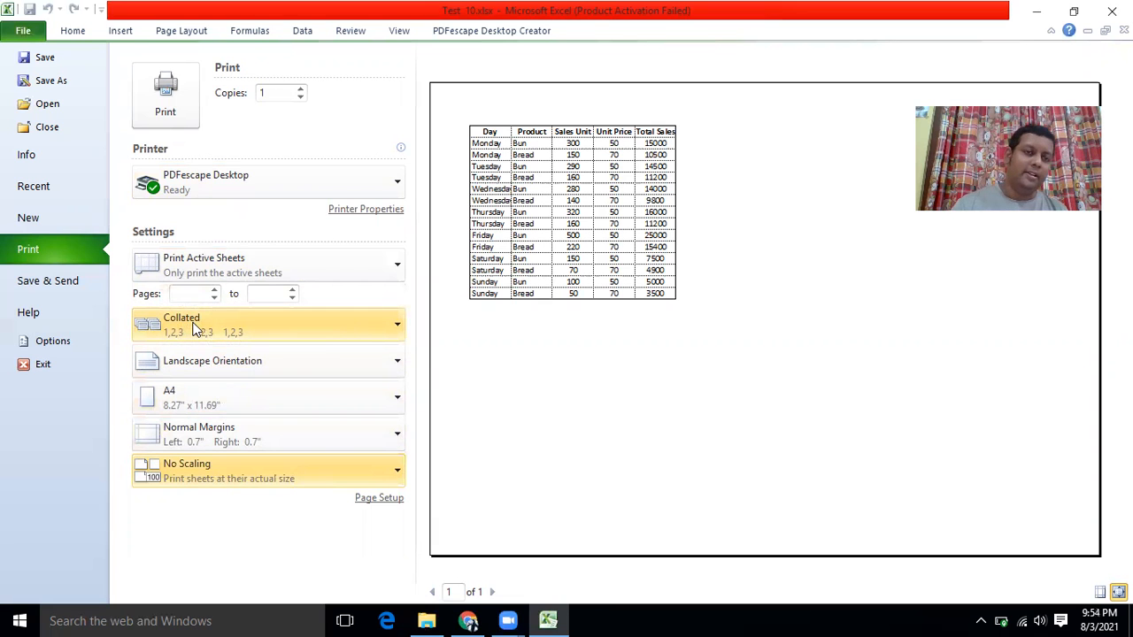
# Return to Sheet1, dismiss the low-battery notice and read the task about printing copies in sets.
pyautogui.click(551, 619)
pyautogui.click(553, 619)
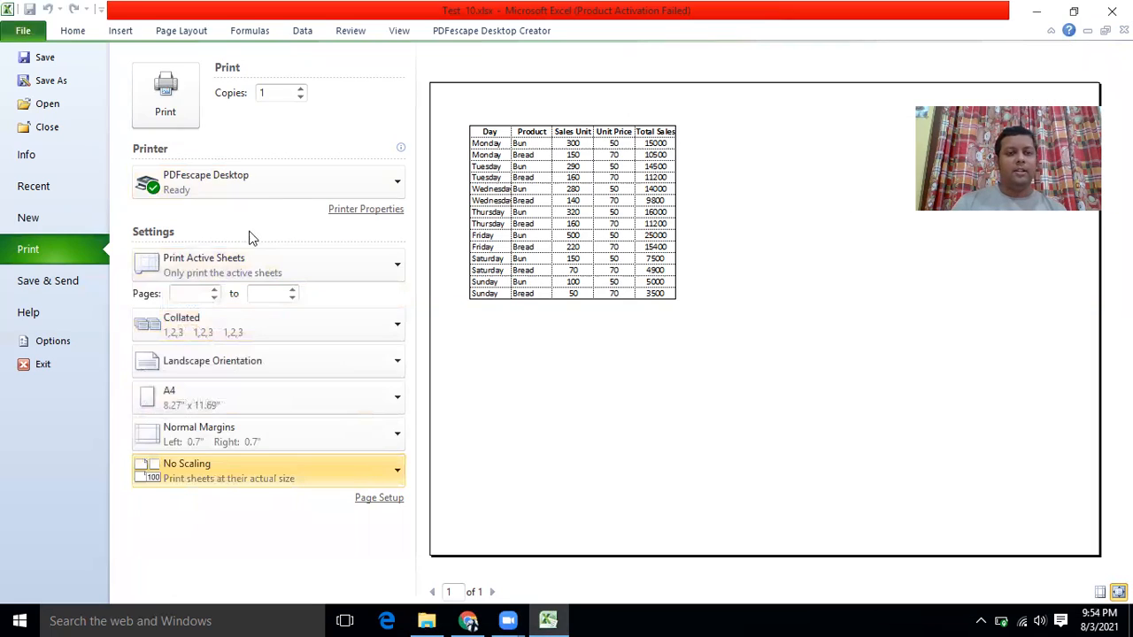
pyautogui.click(80, 32)
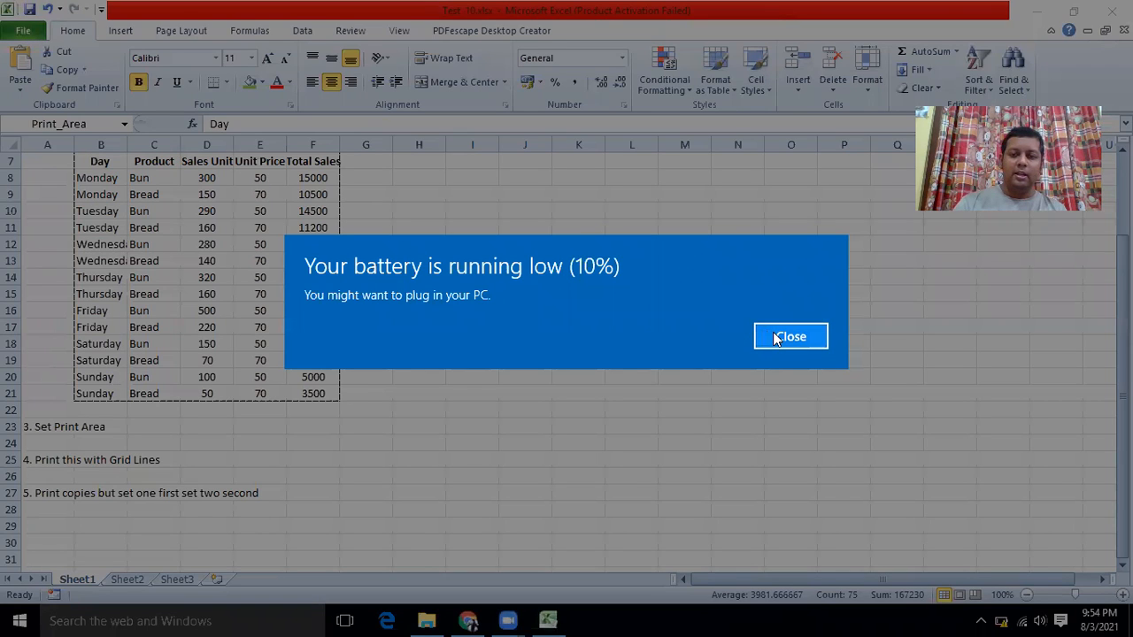
pyautogui.click(791, 336)
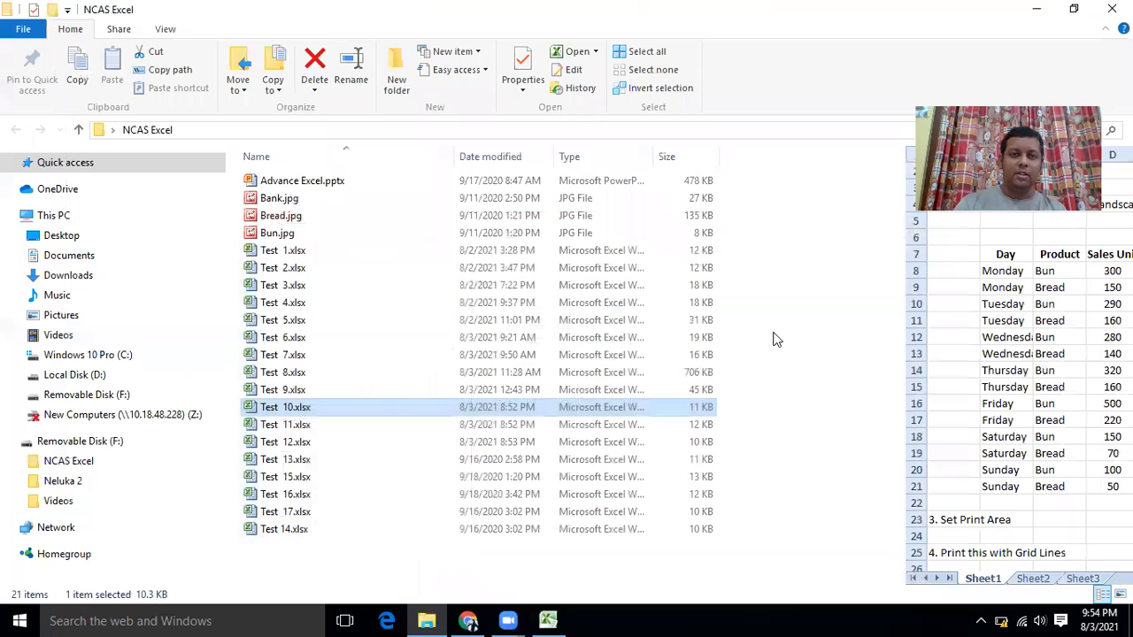
pyautogui.click(683, 39)
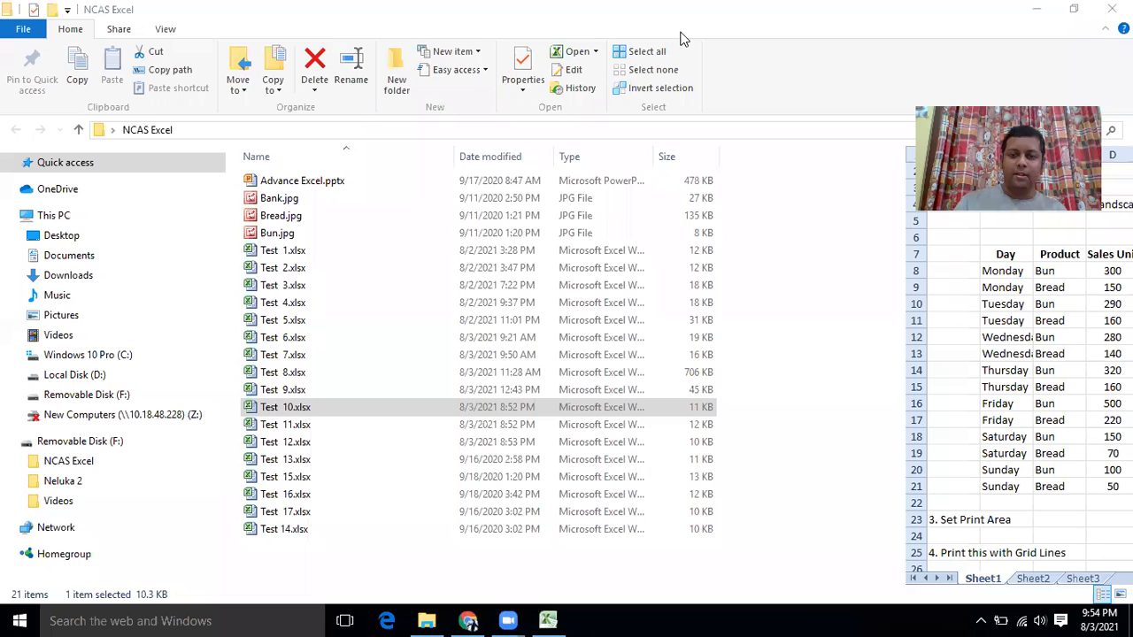
pyautogui.click(549, 619)
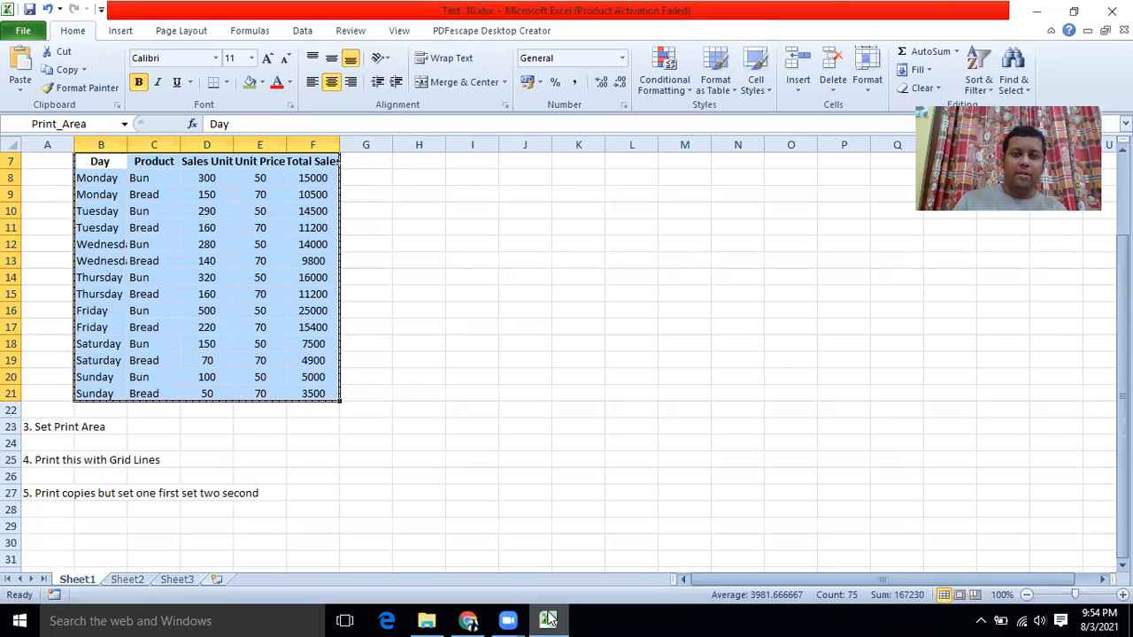
pyautogui.click(677, 41)
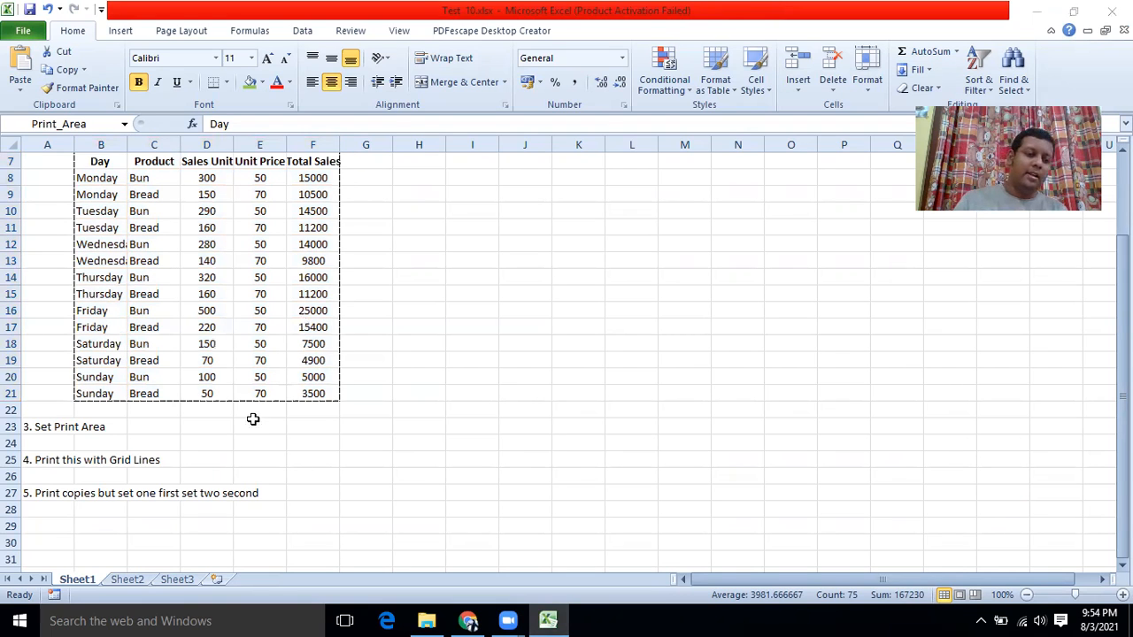
pyautogui.click(58, 534)
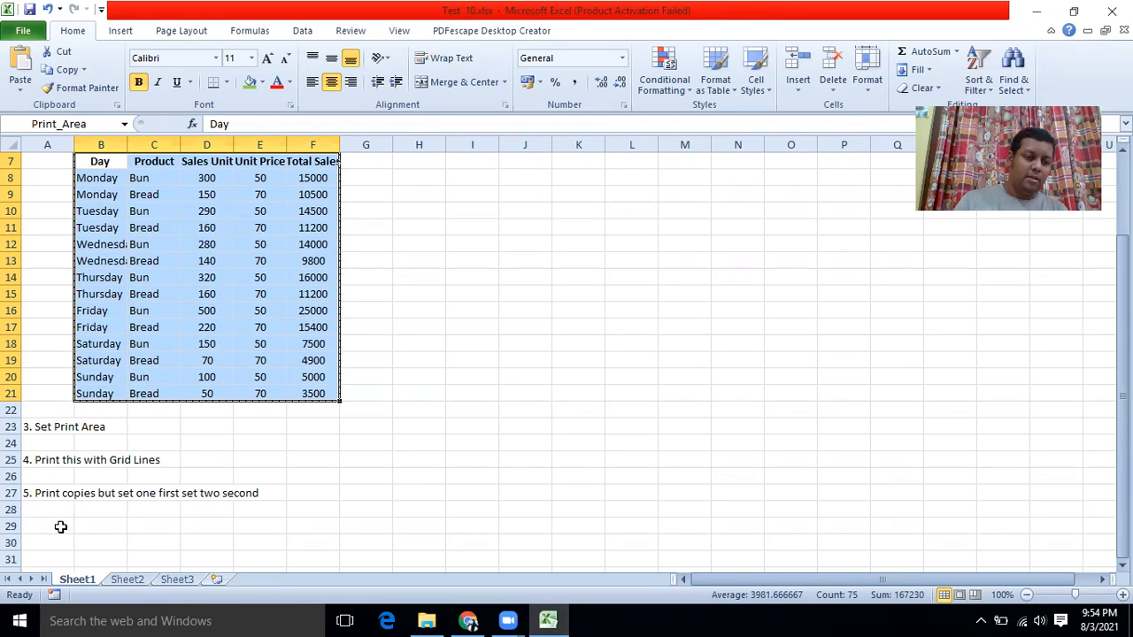
# Examine the Collated and Uncollated options in the print settings.
pyautogui.click(23, 31)
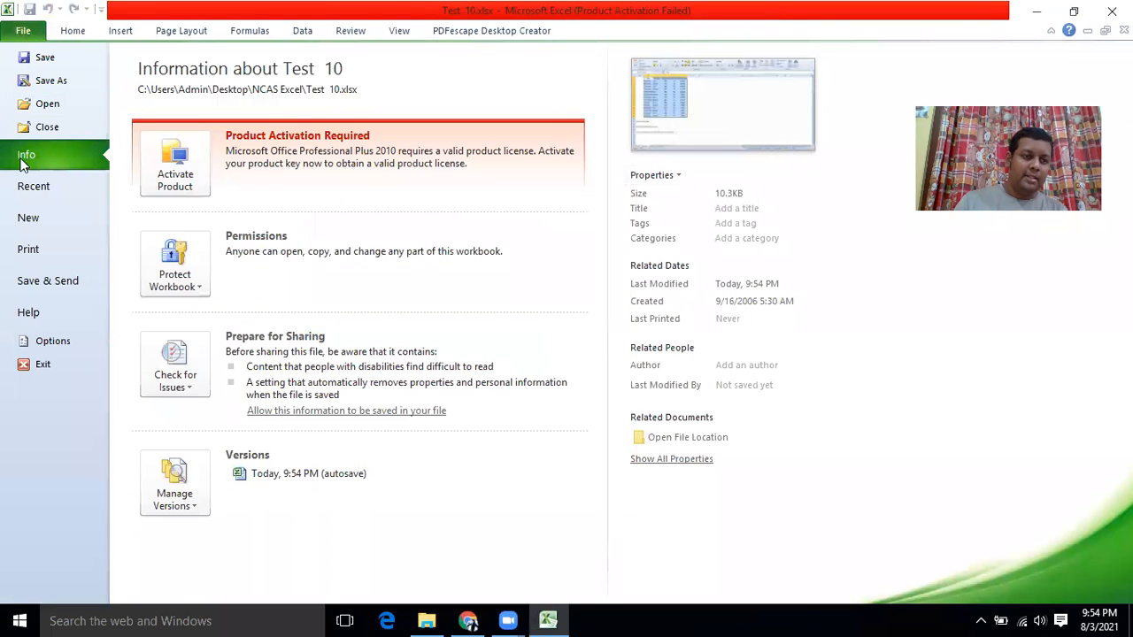
pyautogui.click(28, 251)
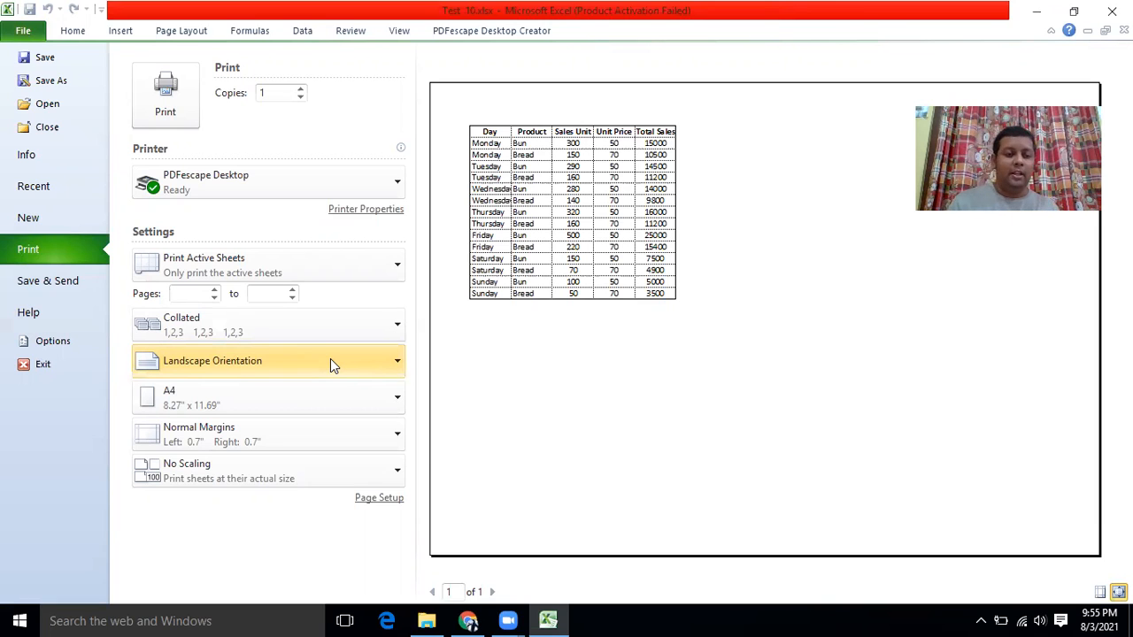
pyautogui.click(237, 332)
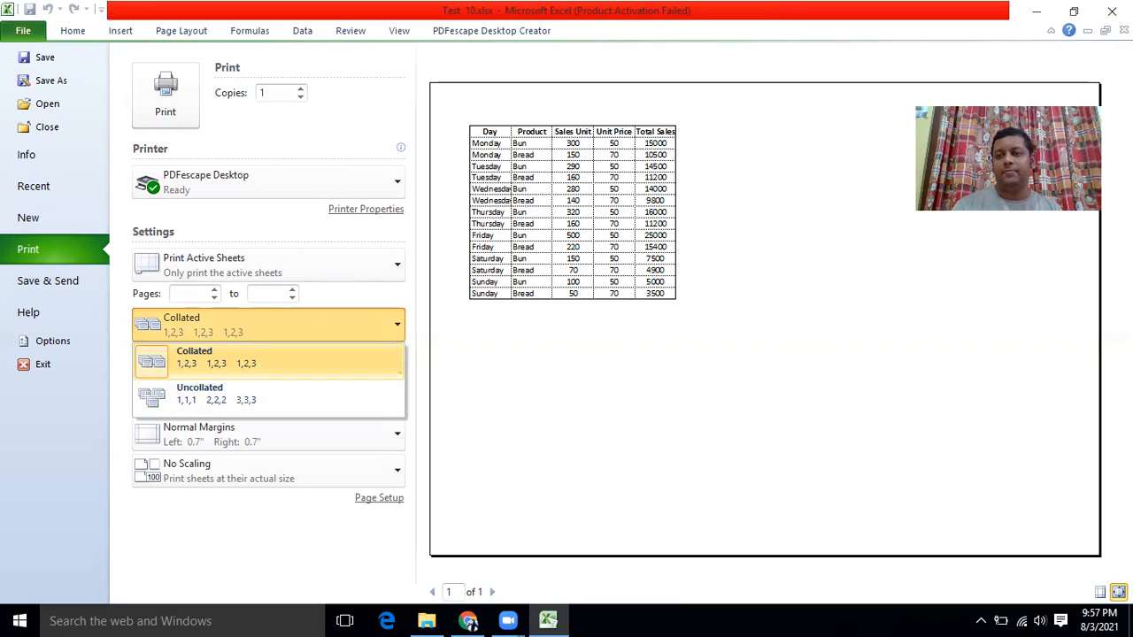
# Close Test 10.xlsx with its changes saved and open Test 11.xlsx at its task list.
pyautogui.click(1112, 11)
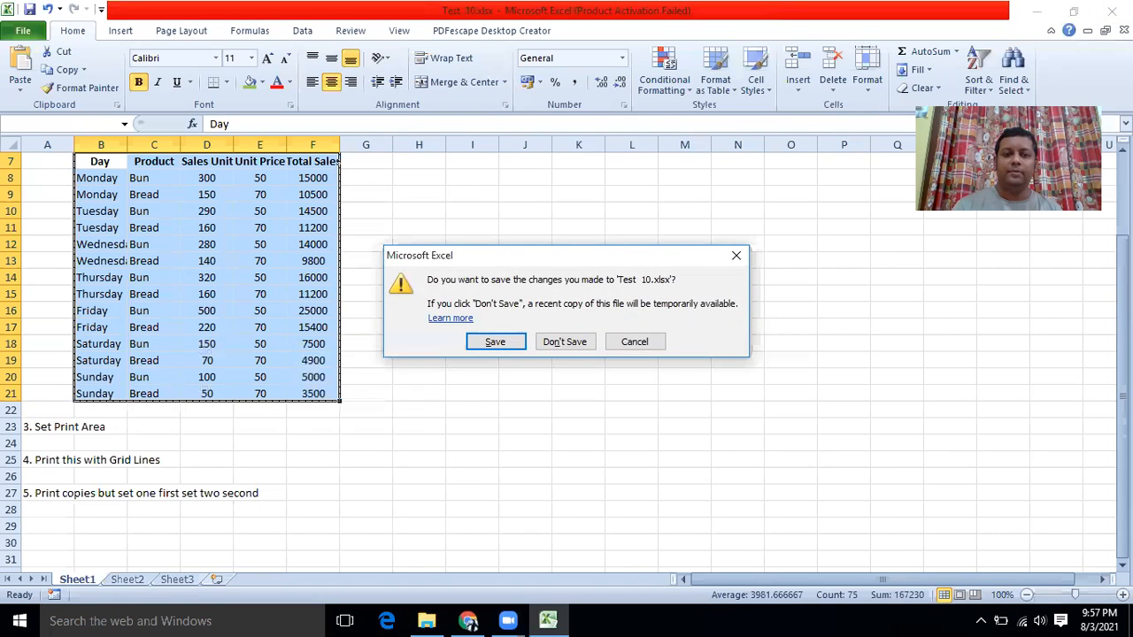
pyautogui.click(512, 343)
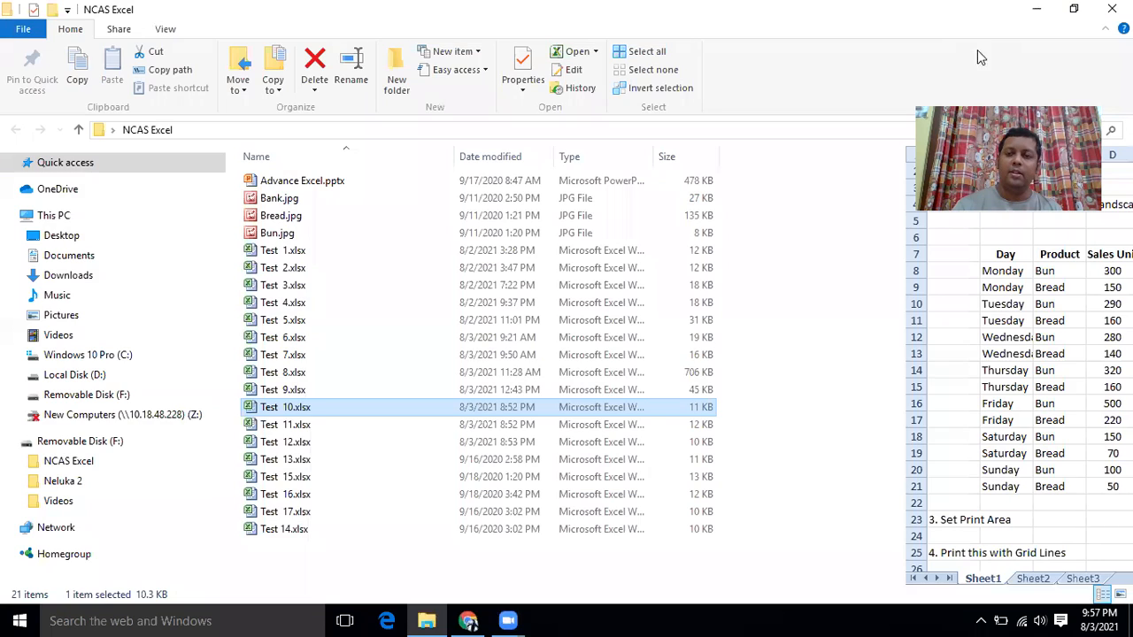
pyautogui.doubleClick(301, 427)
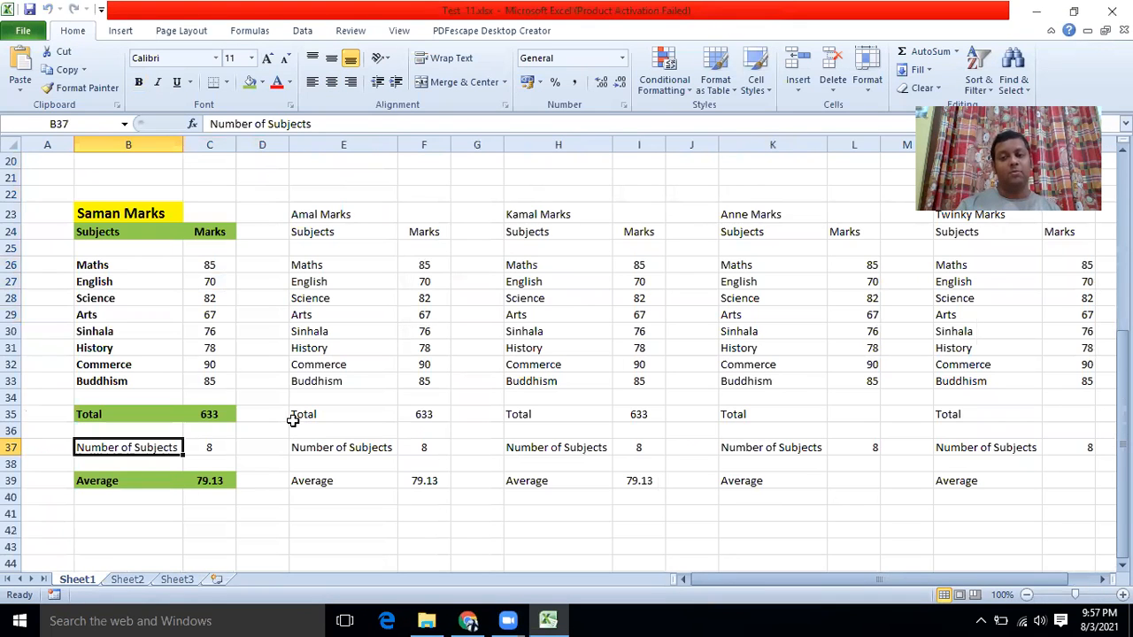
pyautogui.scroll(7, 314, 416)
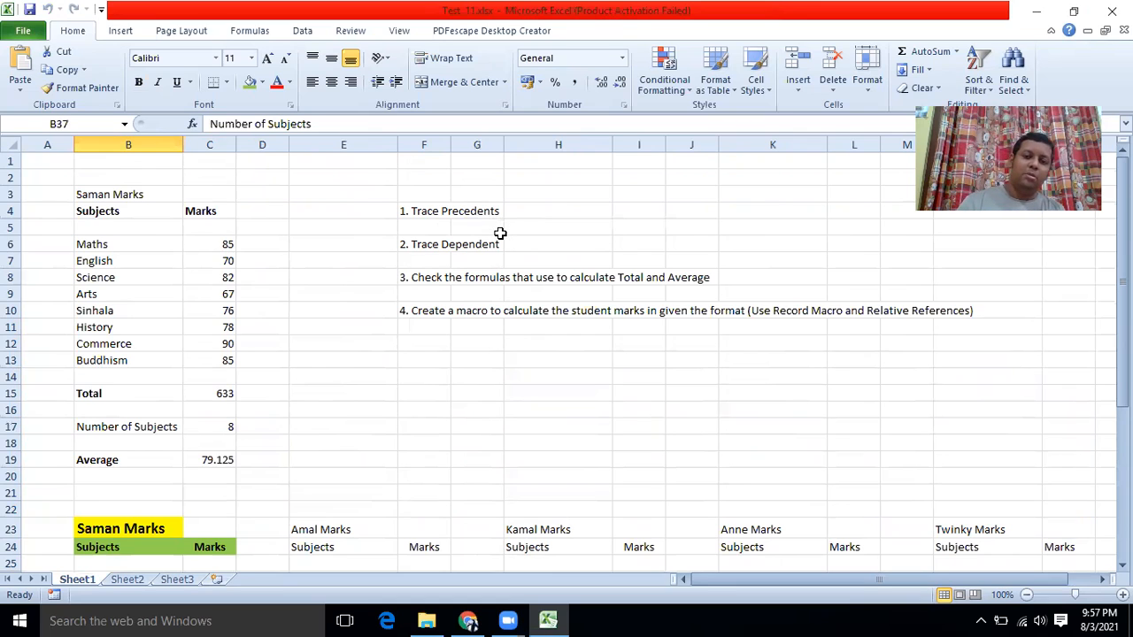
# Trace the precedents of the Total in C15 and remove the arrows.
pyautogui.click(201, 32)
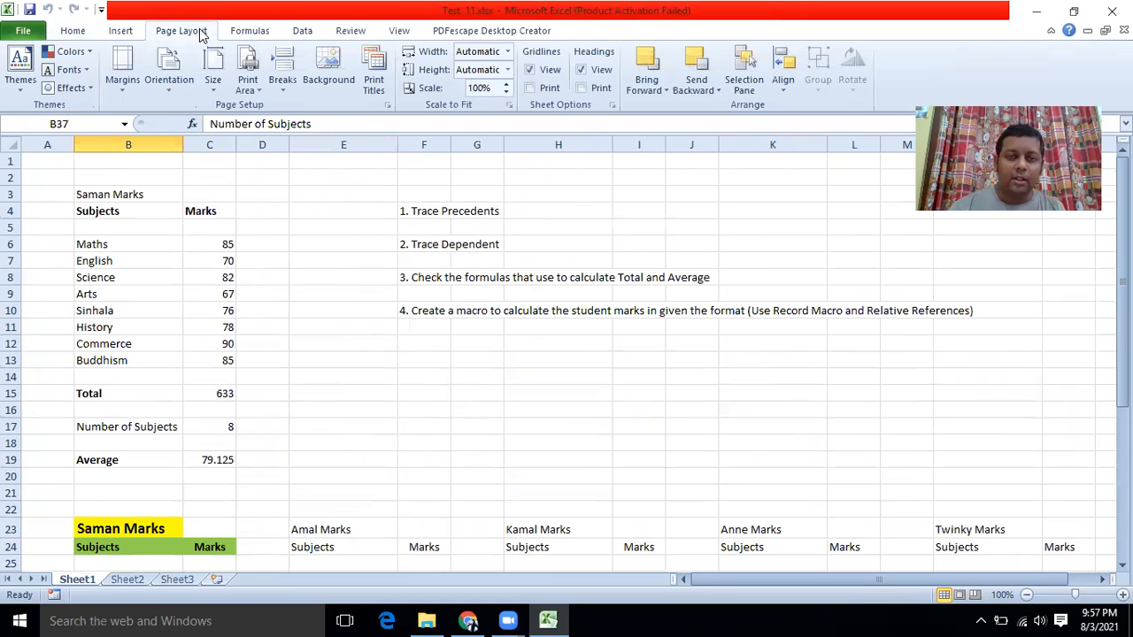
pyautogui.click(236, 33)
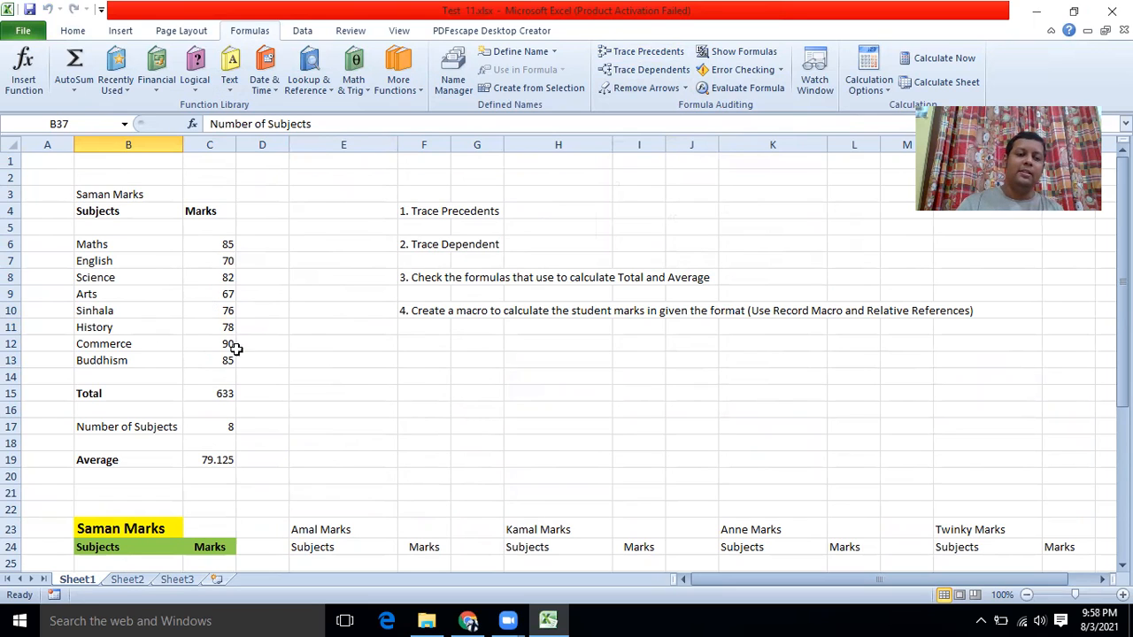
pyautogui.click(204, 391)
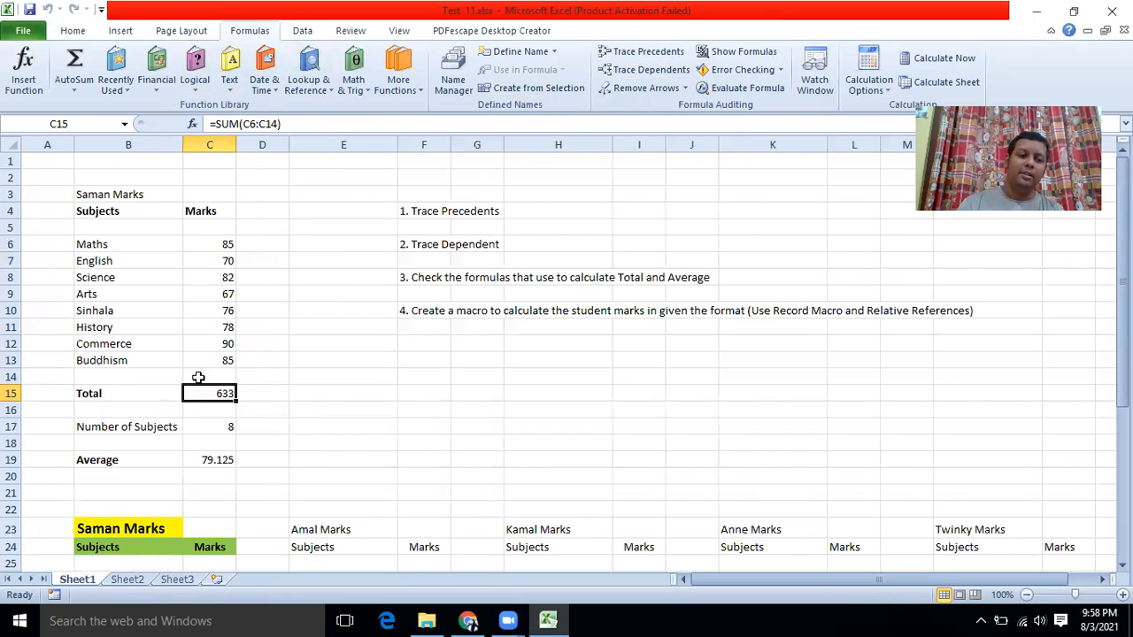
pyautogui.click(270, 379)
pyautogui.click(213, 395)
pyautogui.click(645, 55)
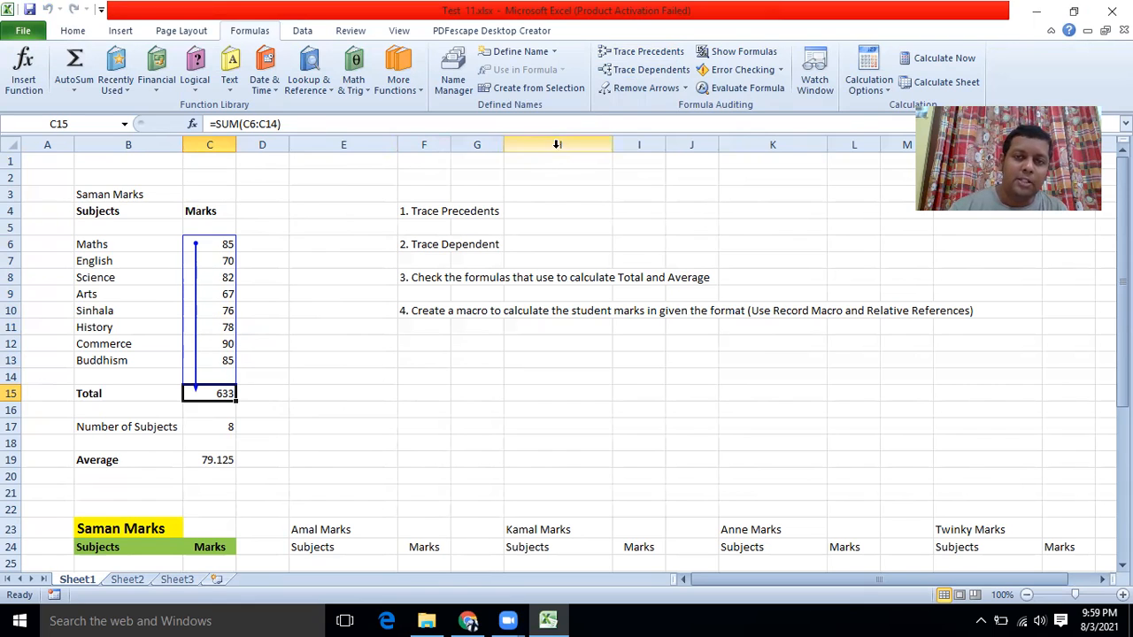
pyautogui.click(632, 89)
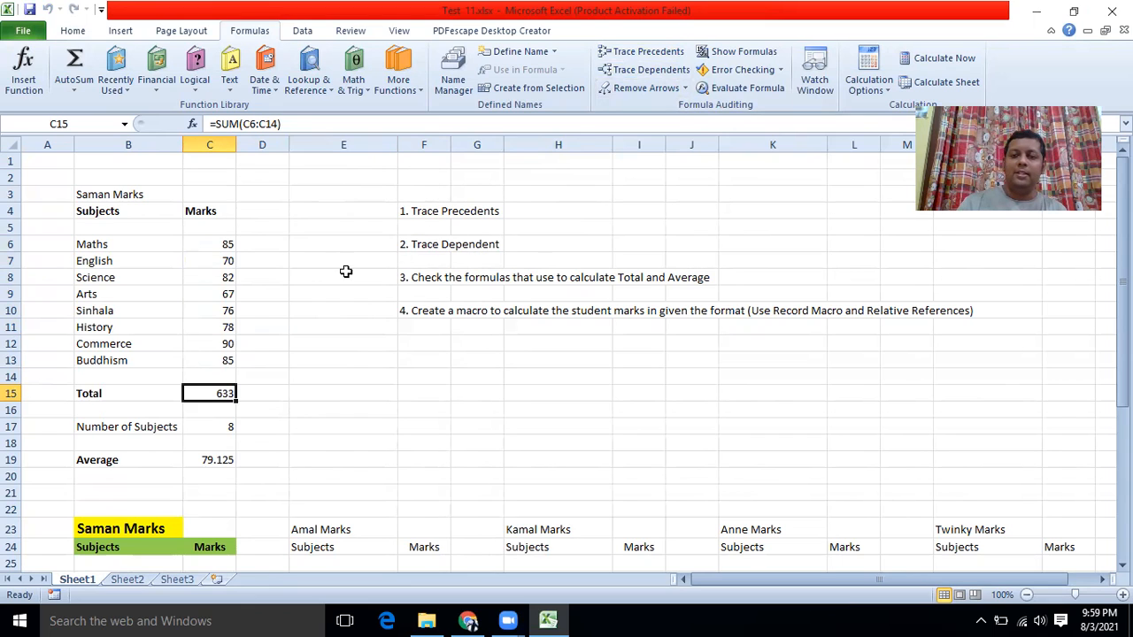
# Trace the dependents of the Maths mark in C6 and remove the arrows.
pyautogui.click(220, 249)
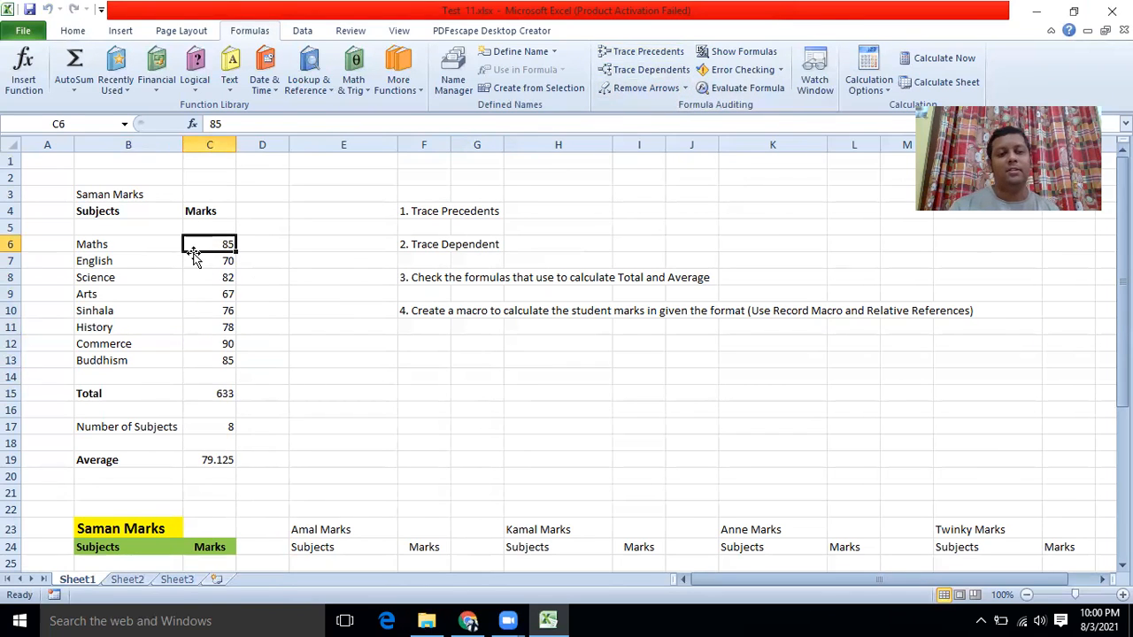
pyautogui.click(205, 294)
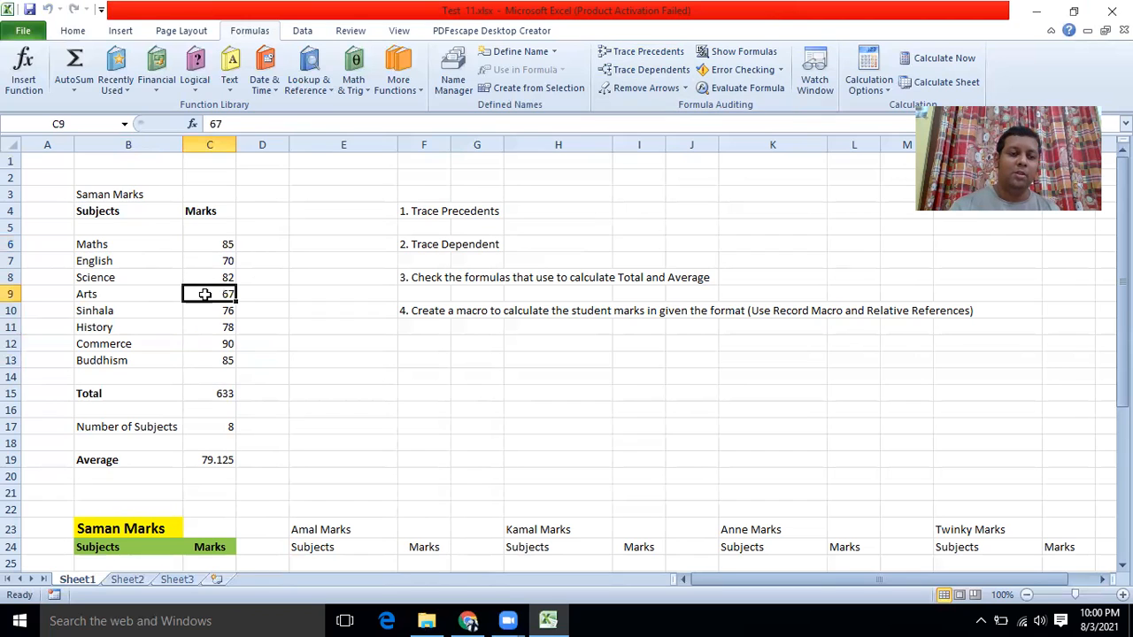
pyautogui.click(214, 279)
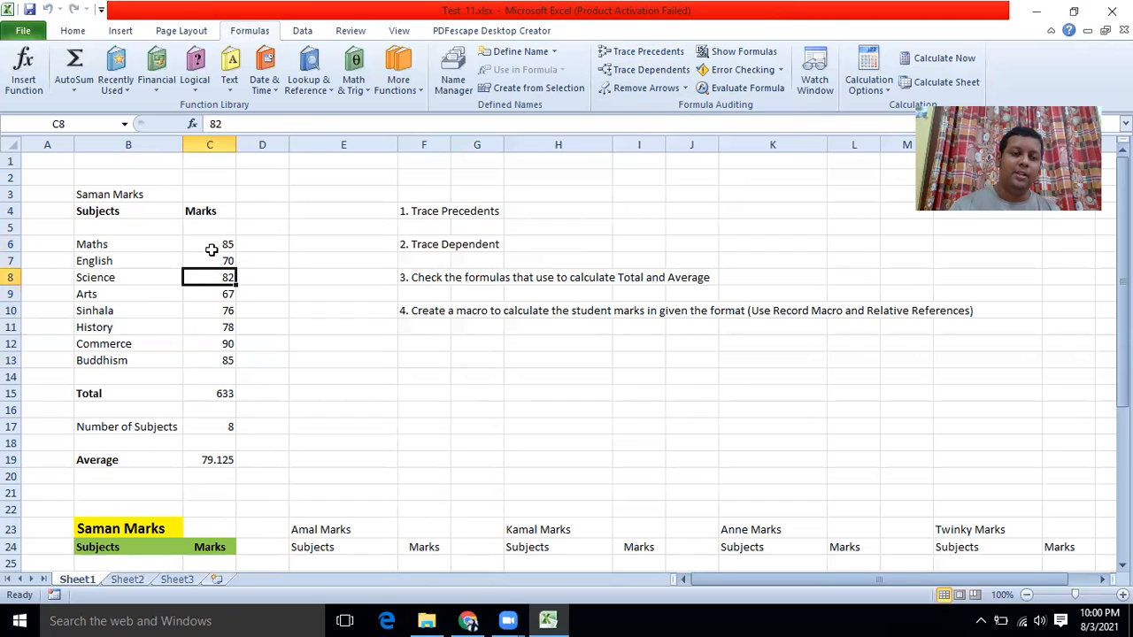
pyautogui.click(210, 246)
pyautogui.click(644, 69)
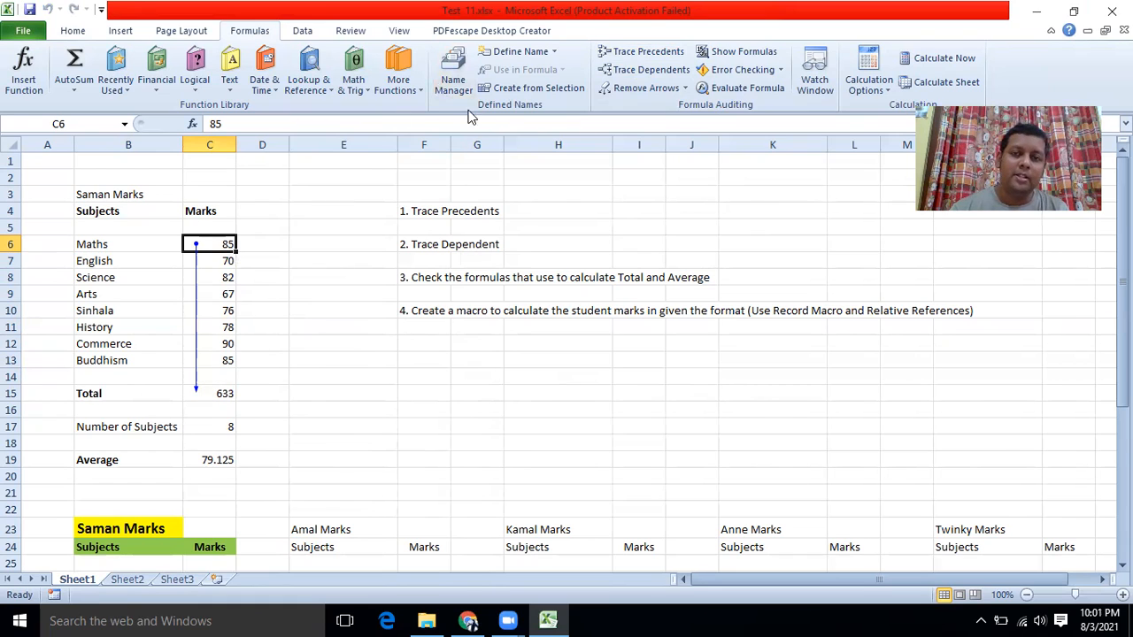
pyautogui.click(620, 91)
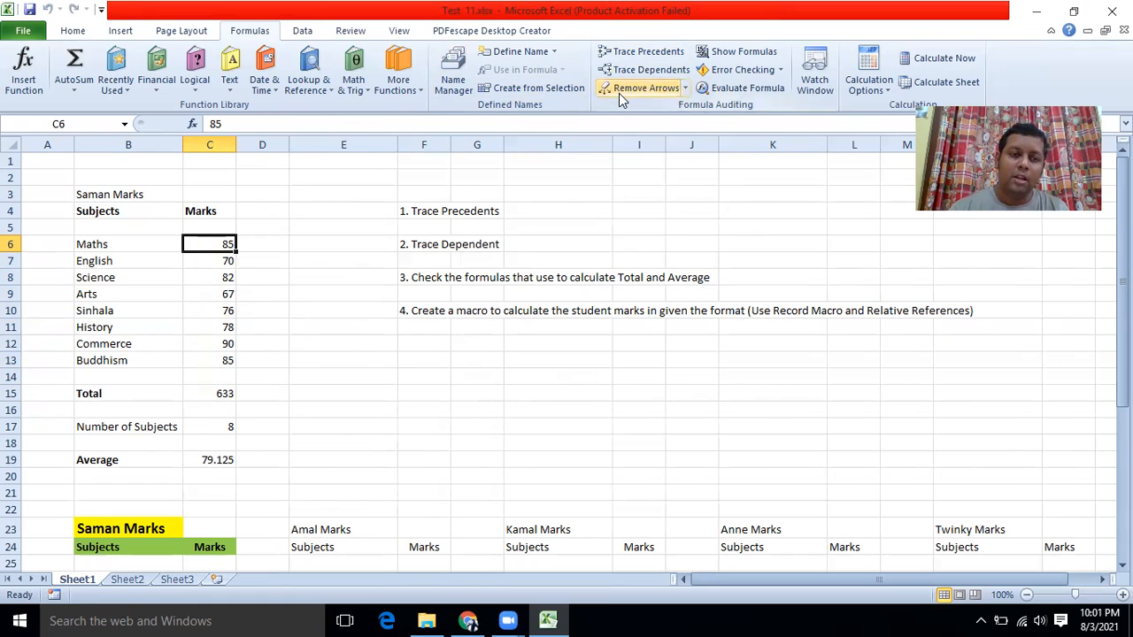
# Check the Total formula in C15 and the Average formula in C19 using Show Formulas, restoring the value display after each.
pyautogui.click(208, 396)
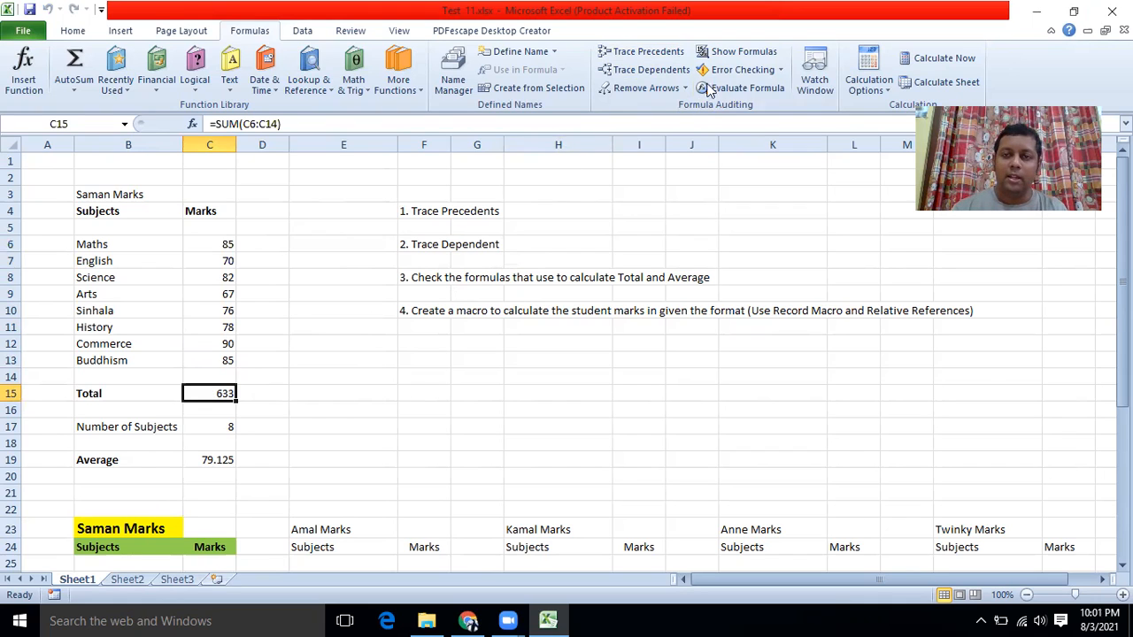
pyautogui.click(721, 55)
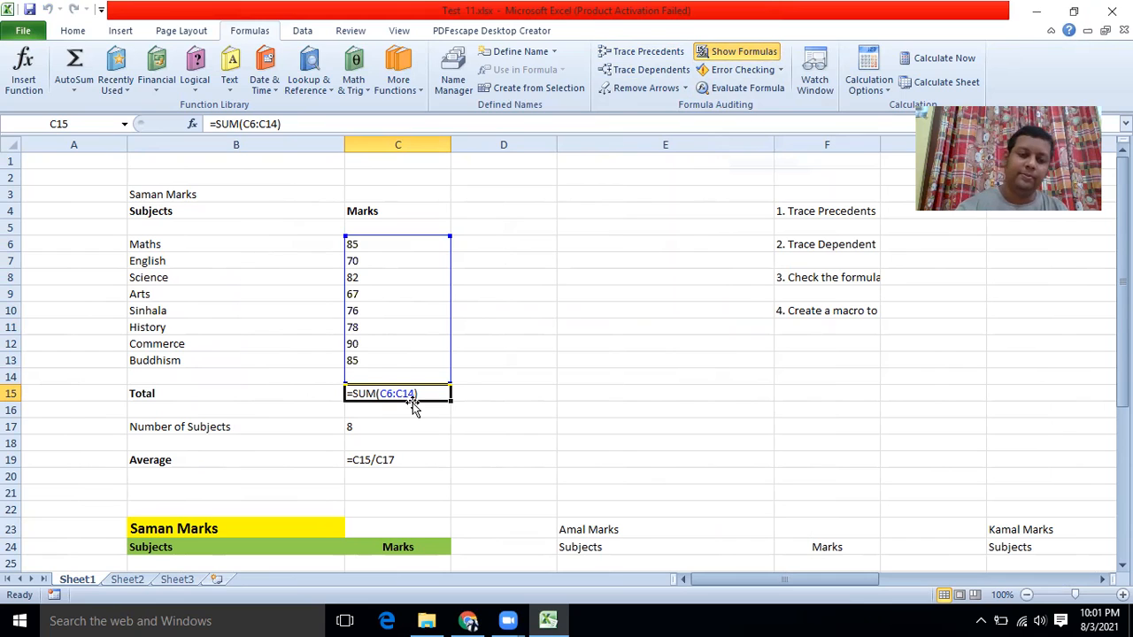
pyautogui.click(739, 51)
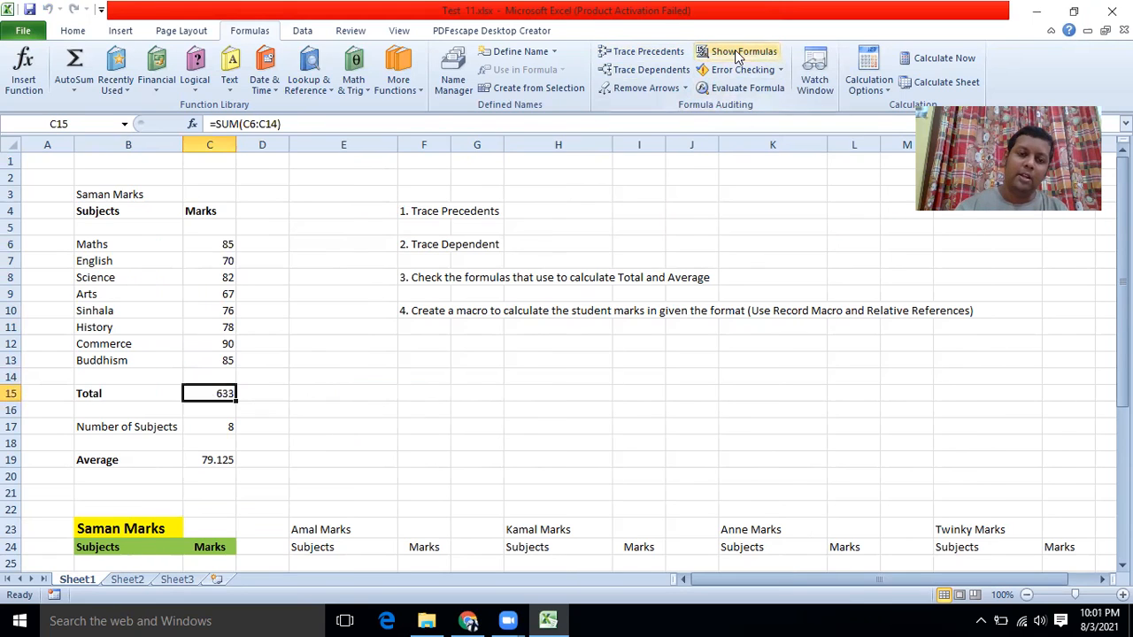
pyautogui.click(211, 464)
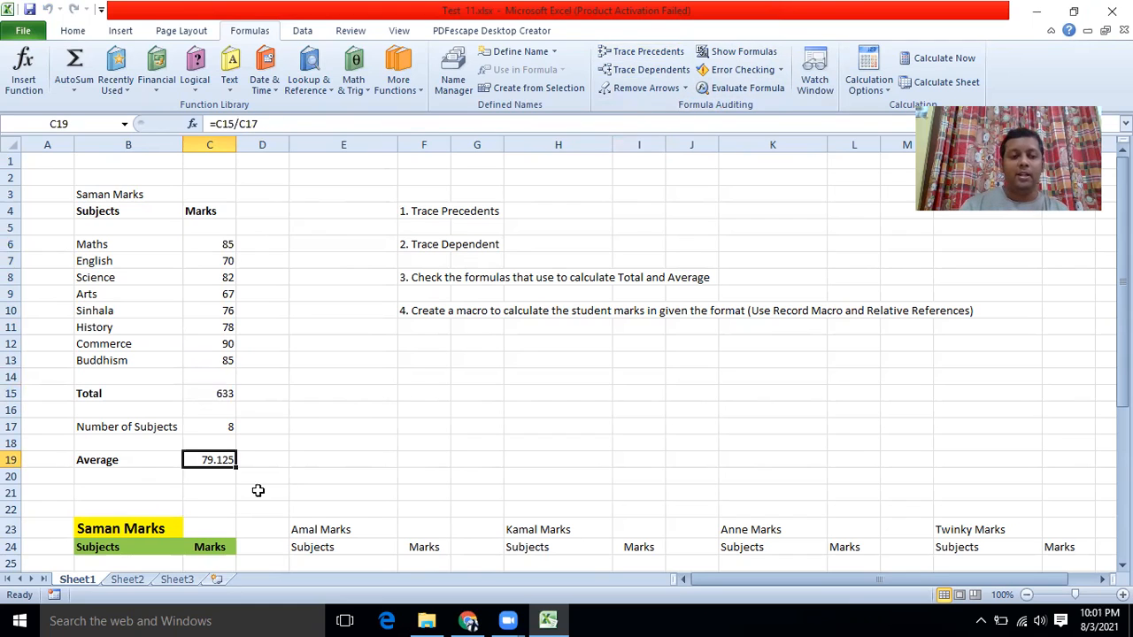
pyautogui.click(723, 55)
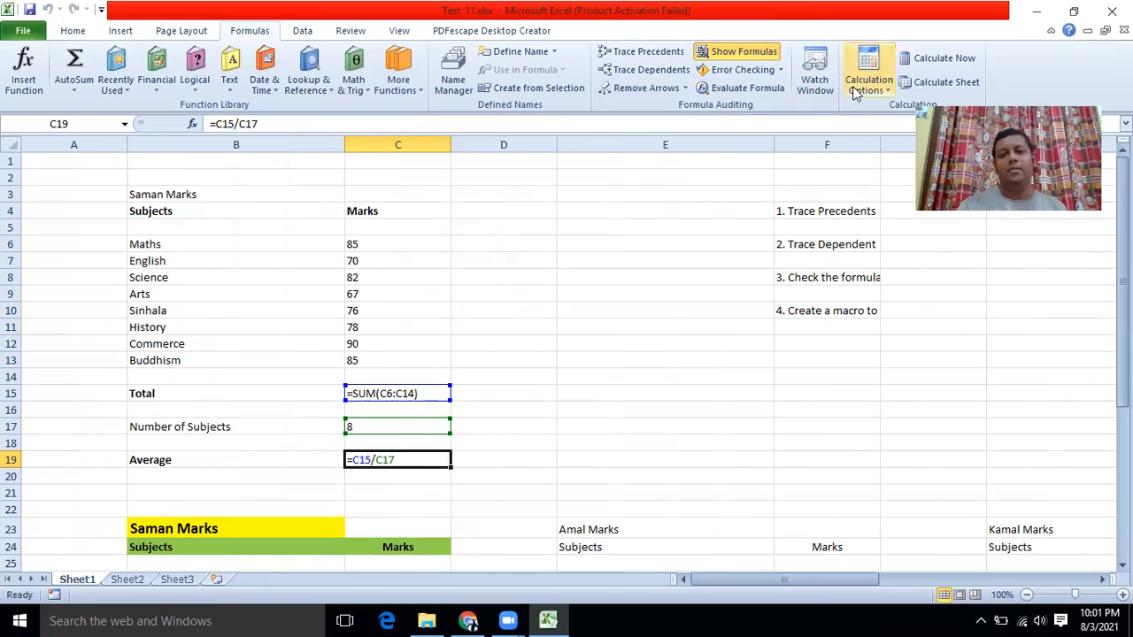
pyautogui.click(724, 54)
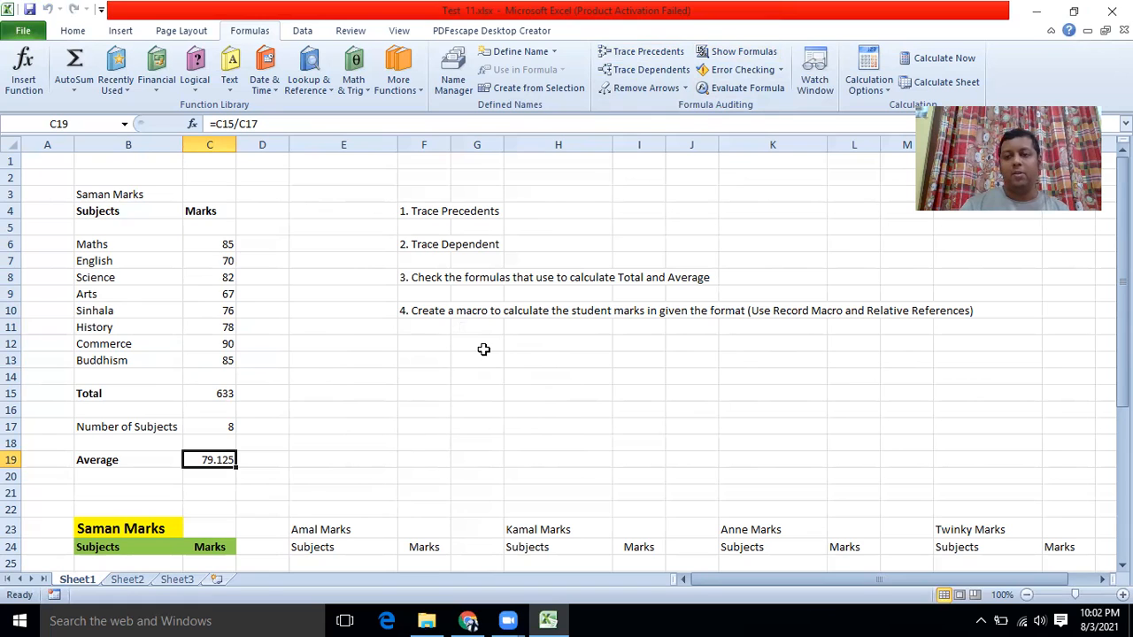
# Compare the formatted student marks block in B23:C39 with the unformatted block in E23:F39, including the title, header, Total and Average rows.
pyautogui.scroll(-1, 484, 349)
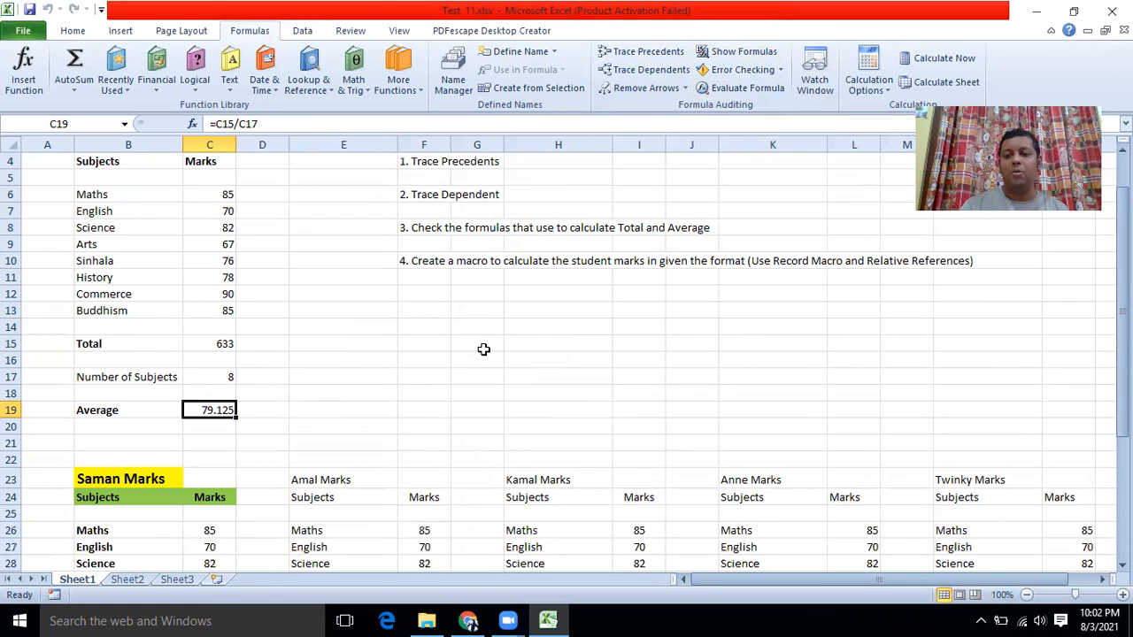
pyautogui.scroll(-2, 483, 350)
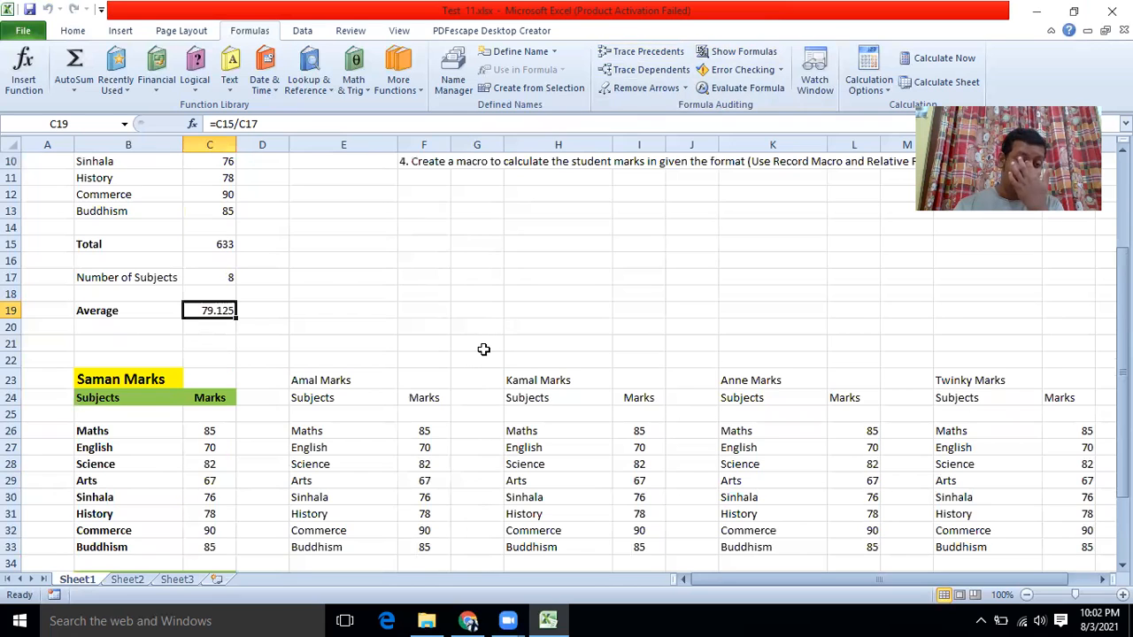
pyautogui.scroll(-2, 483, 349)
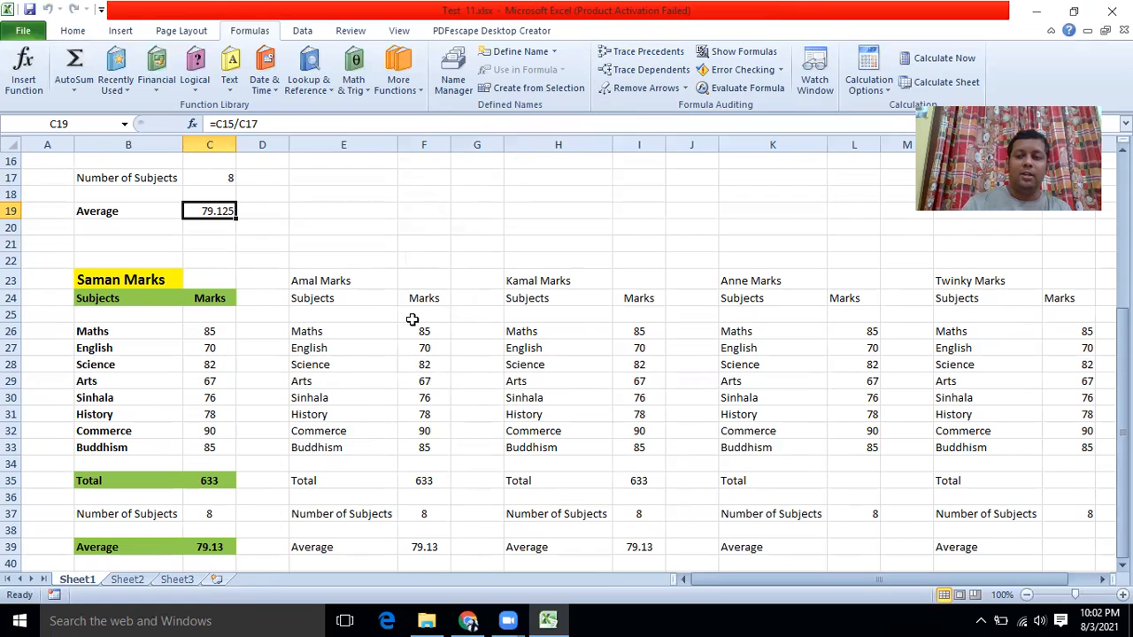
pyautogui.moveTo(116, 278); pyautogui.dragTo(118, 548)
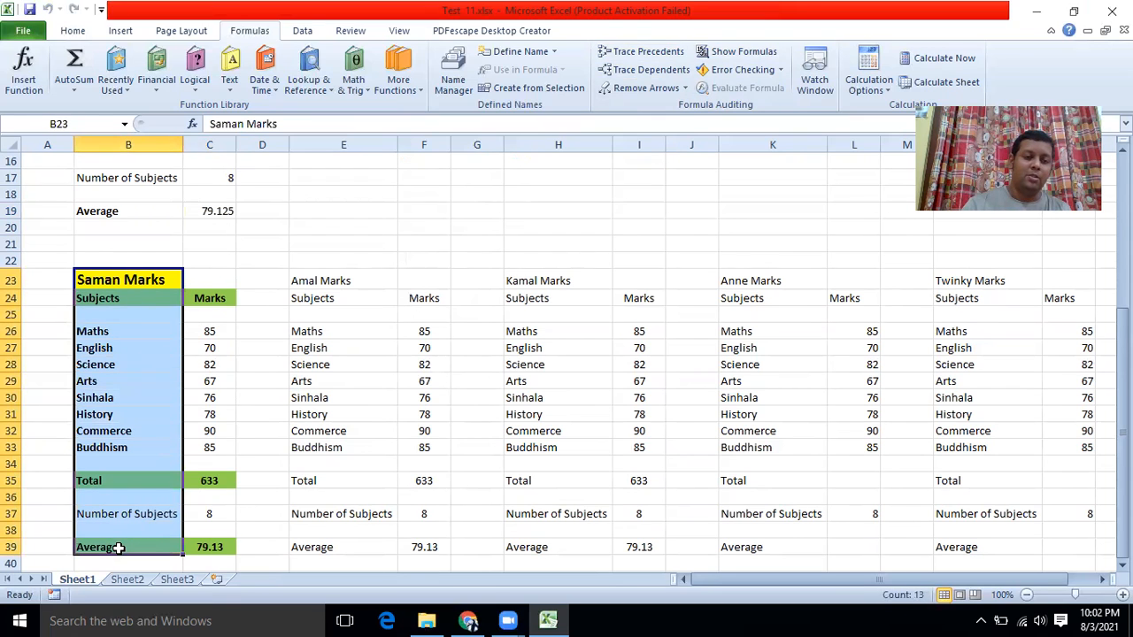
pyautogui.click(303, 280)
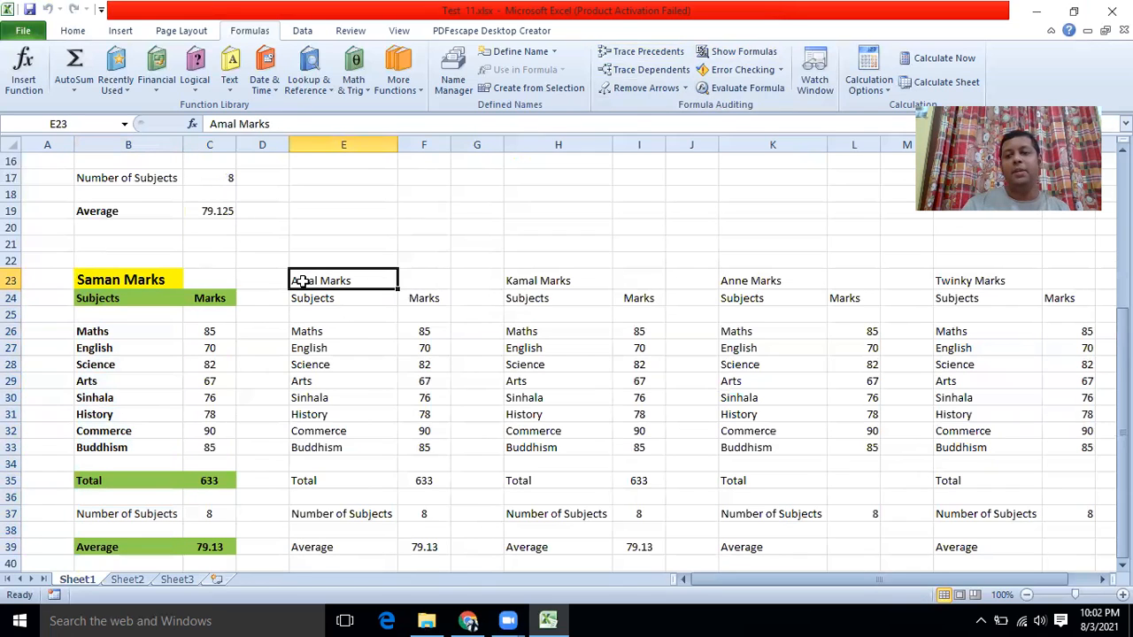
pyautogui.click(151, 281)
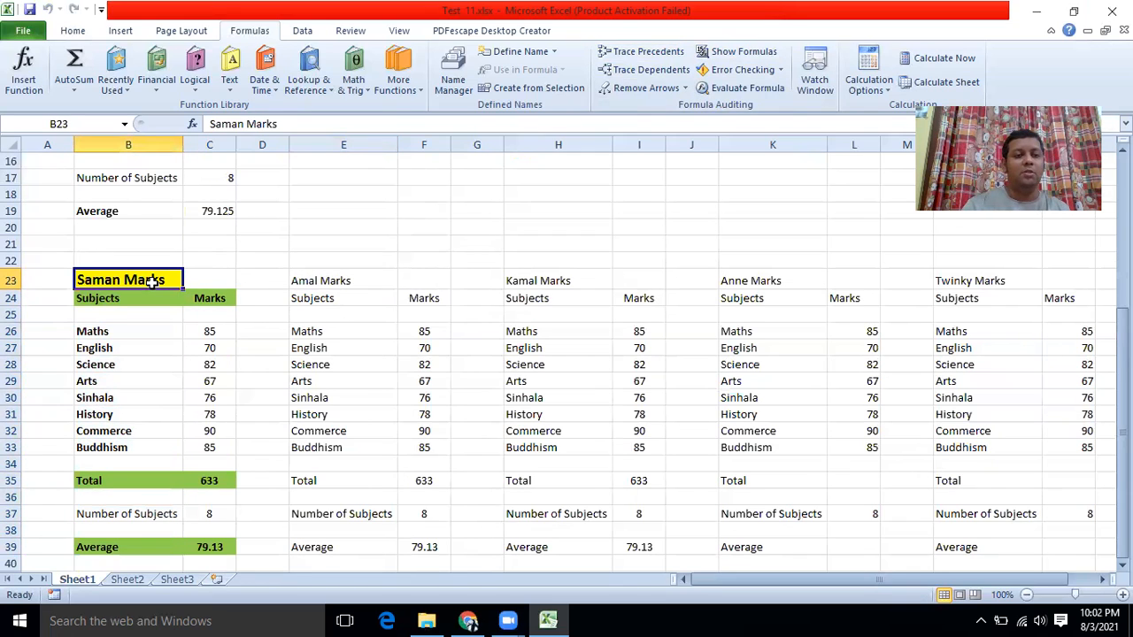
pyautogui.click(75, 31)
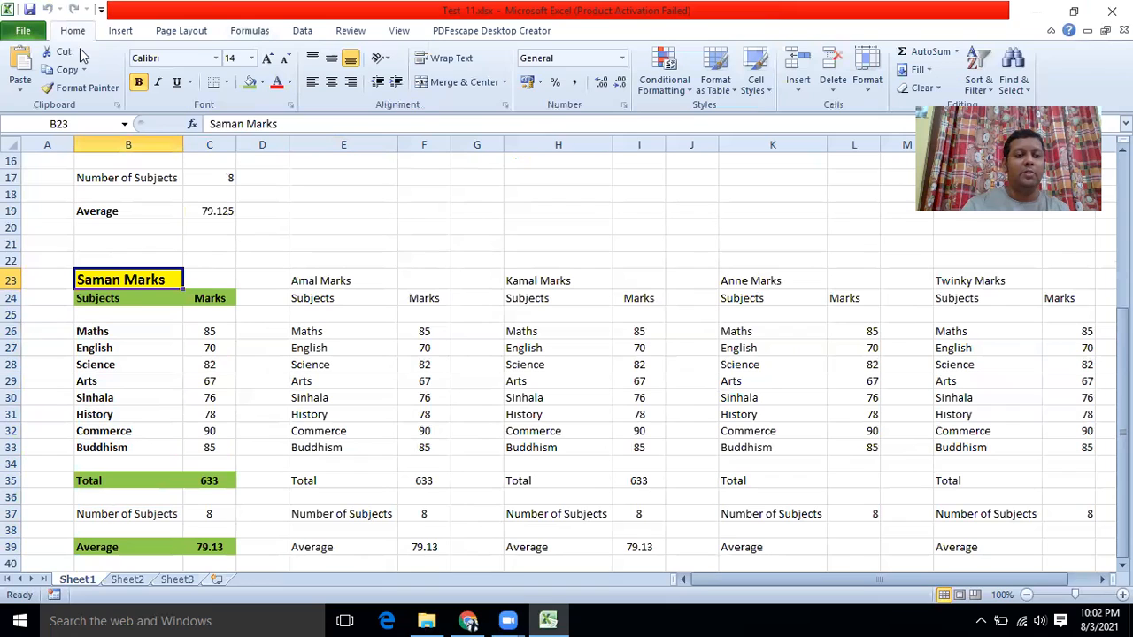
pyautogui.click(316, 283)
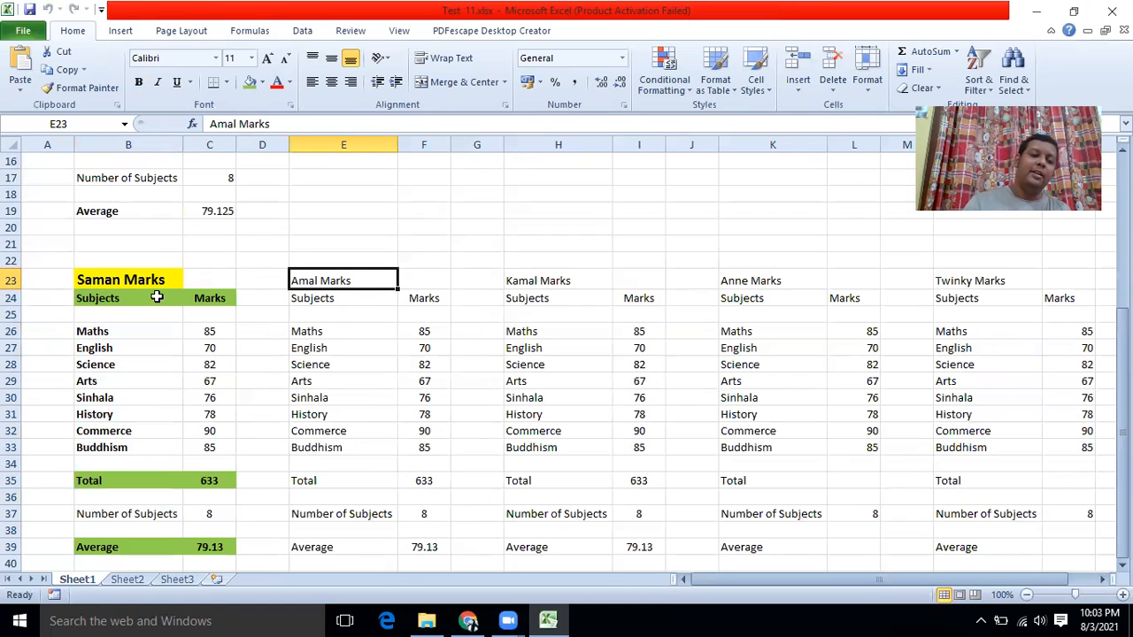
pyautogui.click(296, 301)
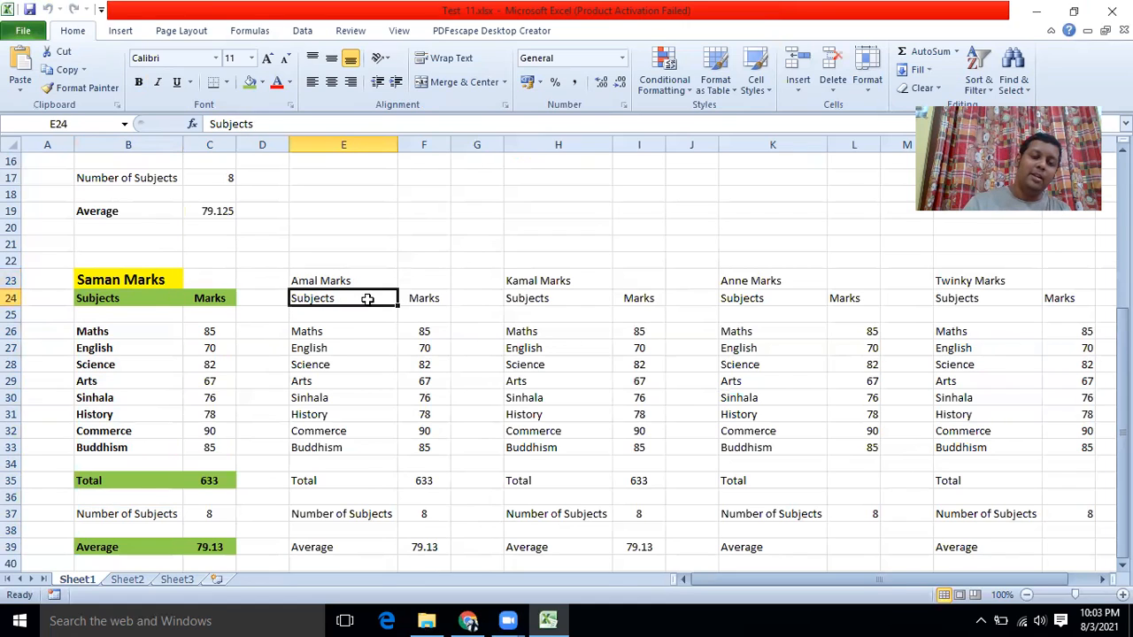
pyautogui.moveTo(368, 299); pyautogui.dragTo(424, 297)
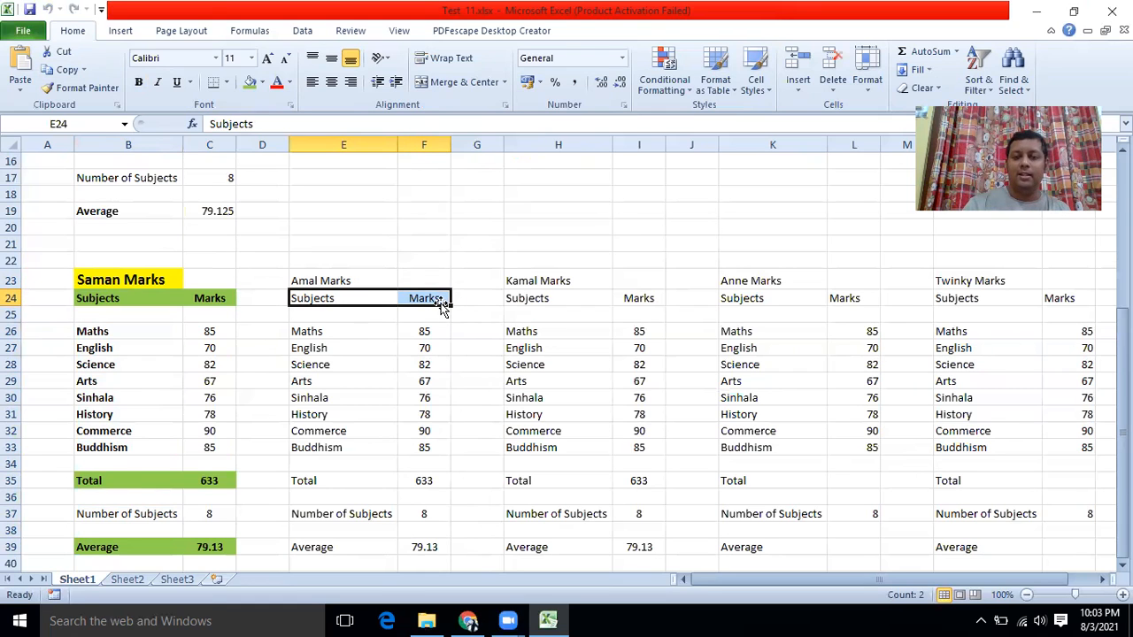
pyautogui.scroll(-1, 305, 436)
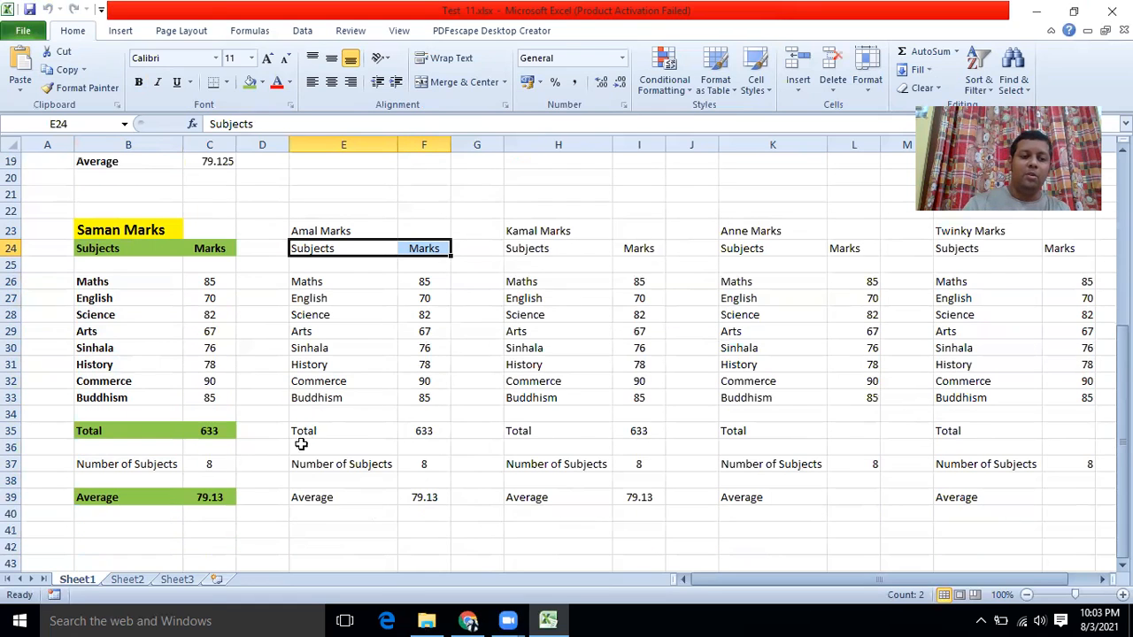
pyautogui.moveTo(299, 433); pyautogui.dragTo(423, 431)
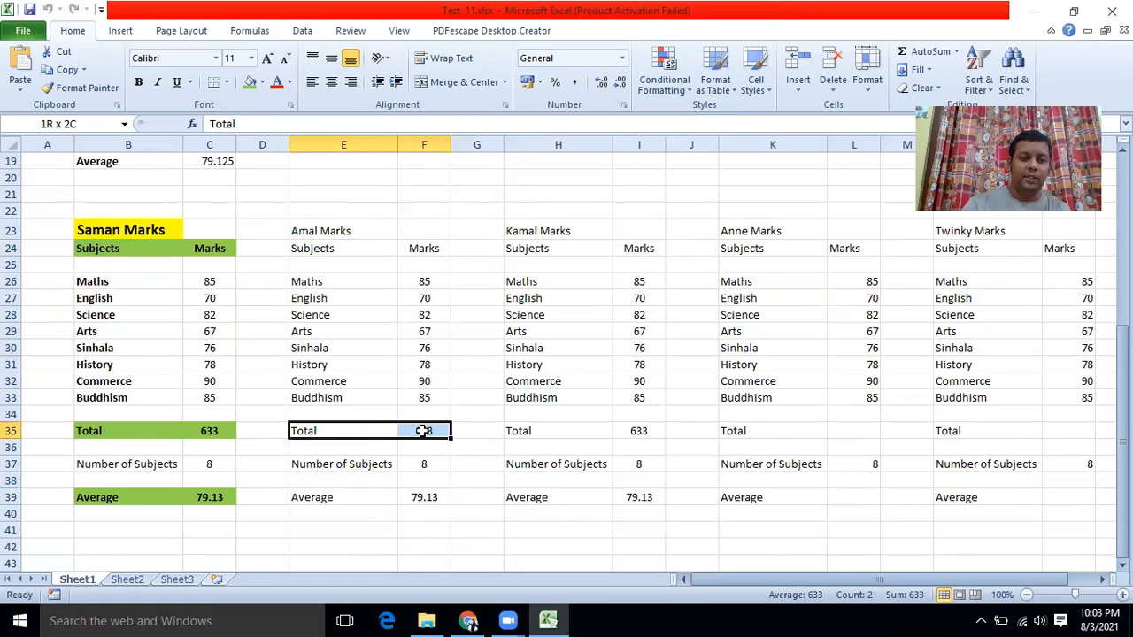
pyautogui.moveTo(328, 282); pyautogui.dragTo(413, 431)
pyautogui.click(304, 430)
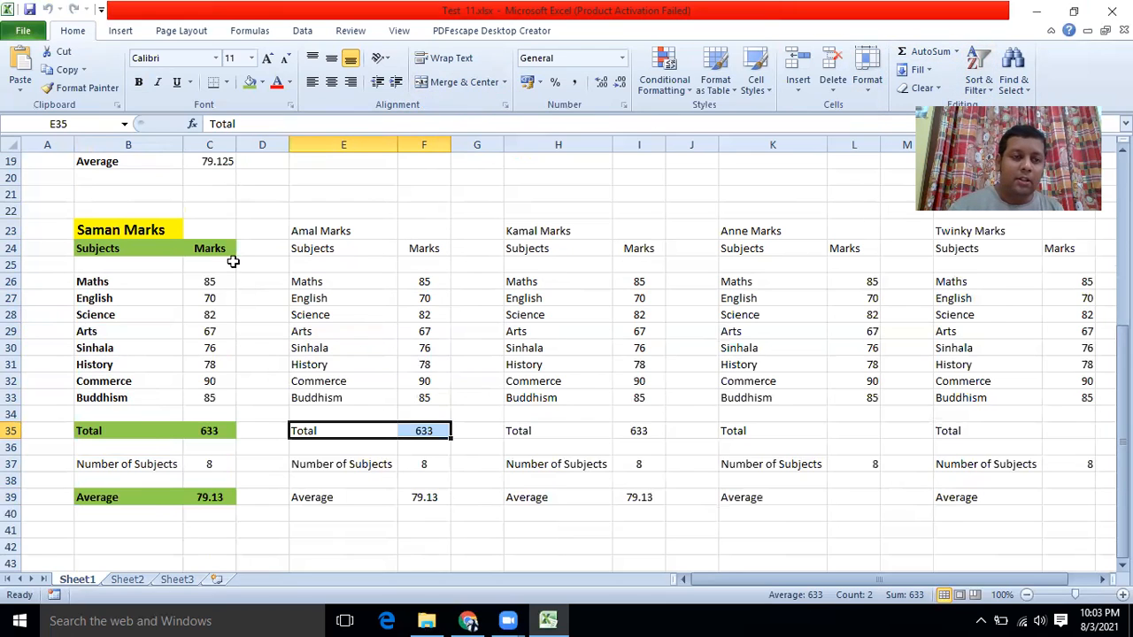
# Turn on Use Relative References for macro recording, with the second student's title cell E23 selected.
pyautogui.click(323, 232)
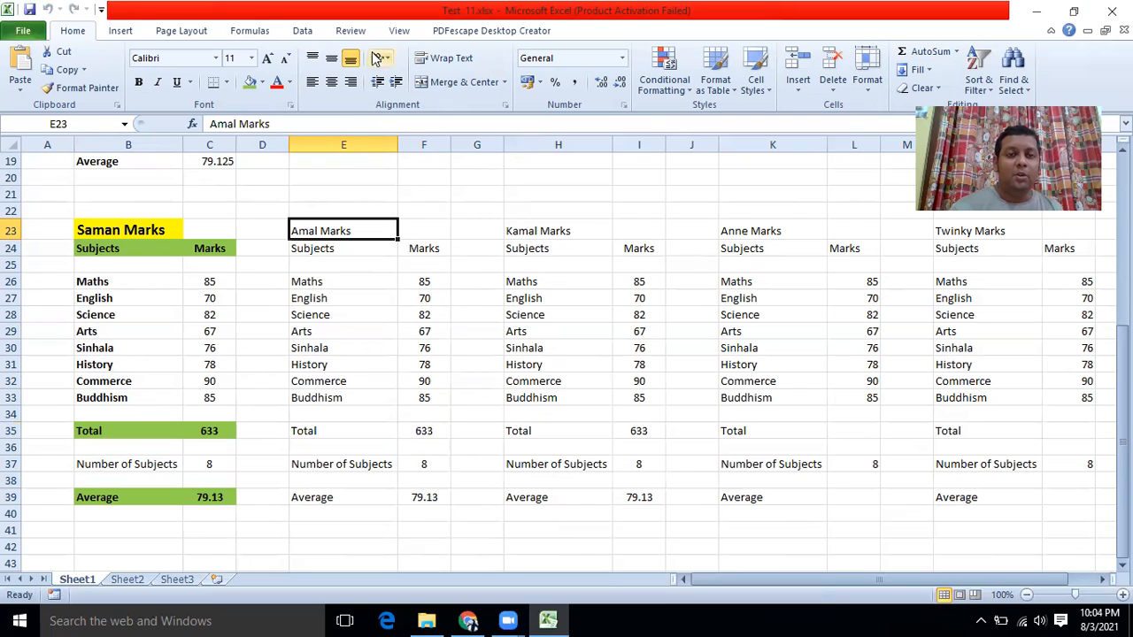
pyautogui.click(397, 31)
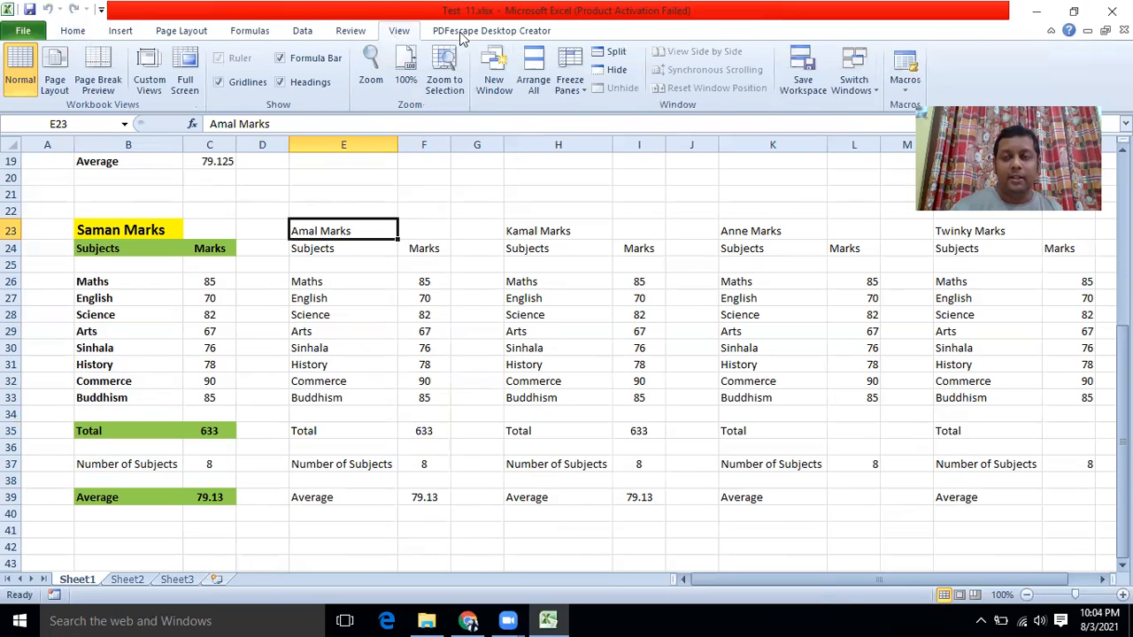
pyautogui.click(905, 91)
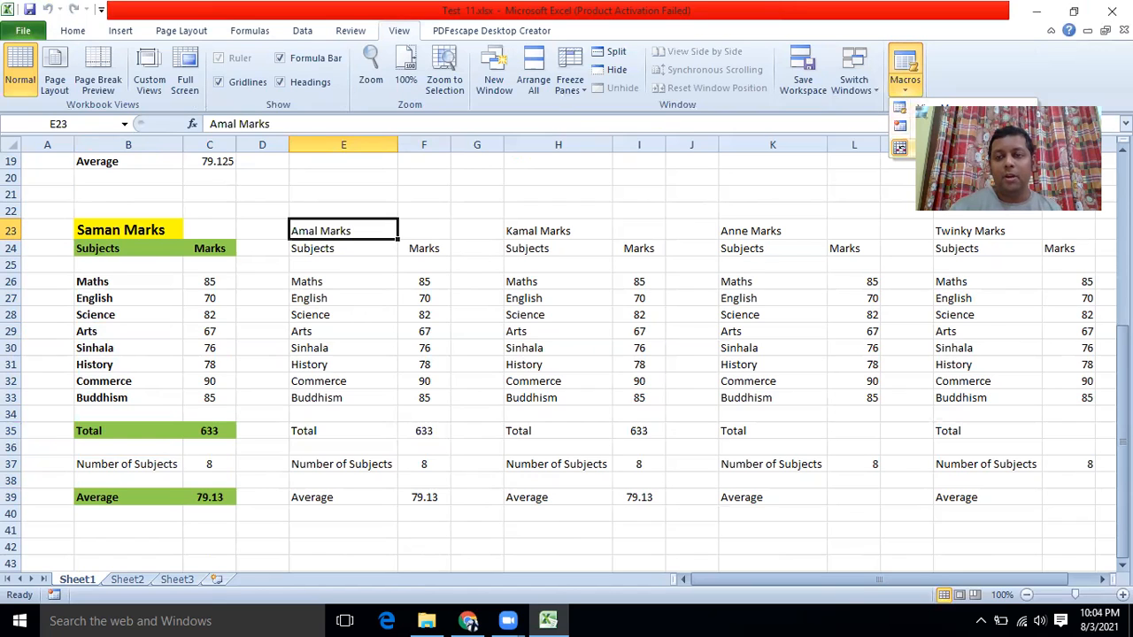
pyautogui.click(938, 148)
pyautogui.click(906, 88)
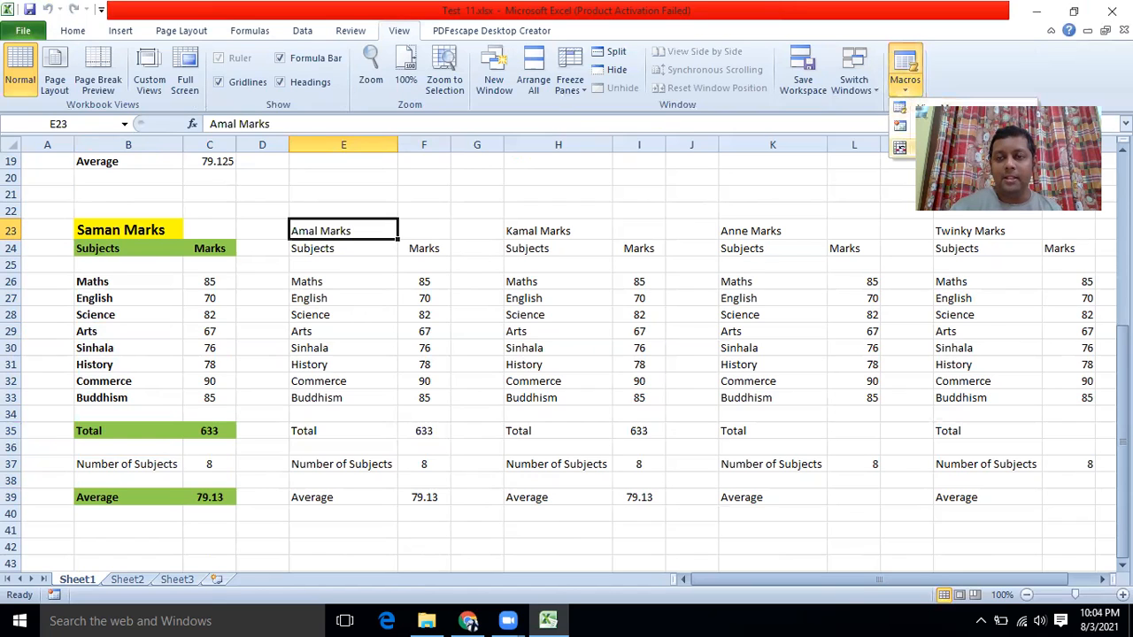
pyautogui.click(913, 148)
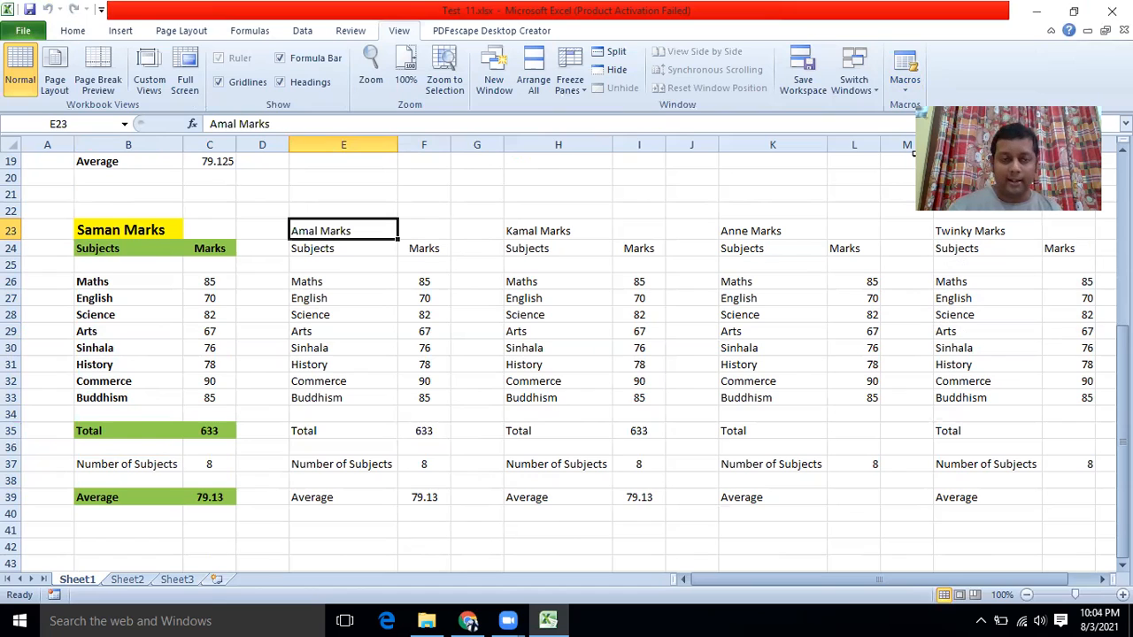
pyautogui.click(906, 88)
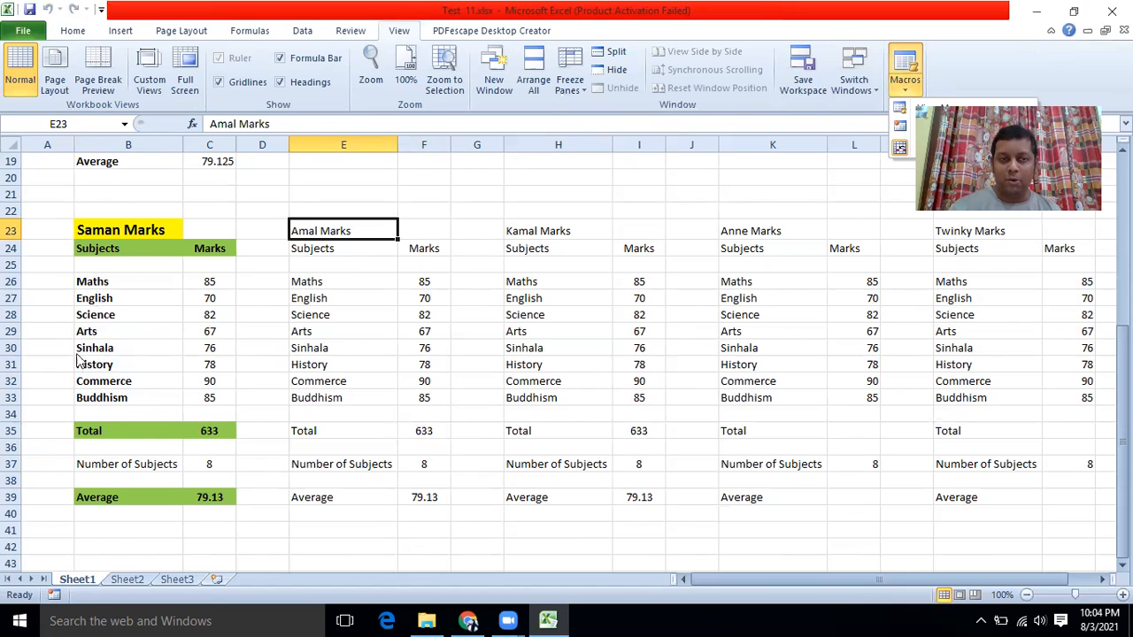
pyautogui.click(336, 232)
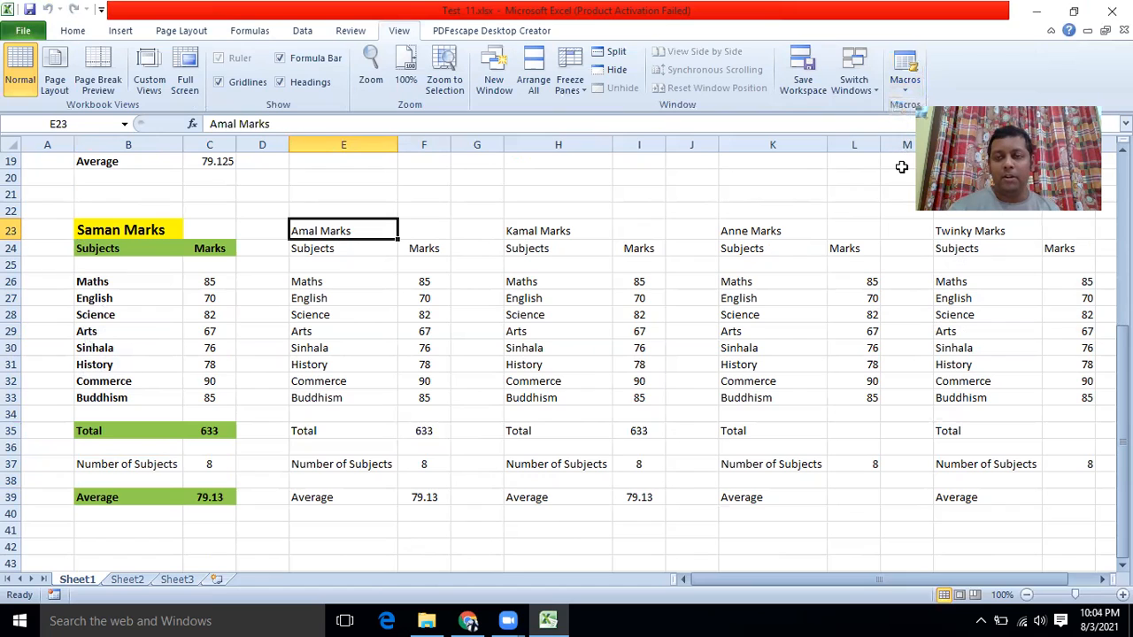
# Start recording a macro named Studentmarksformat, stored in This Workbook, with no shortcut key or description.
pyautogui.click(909, 88)
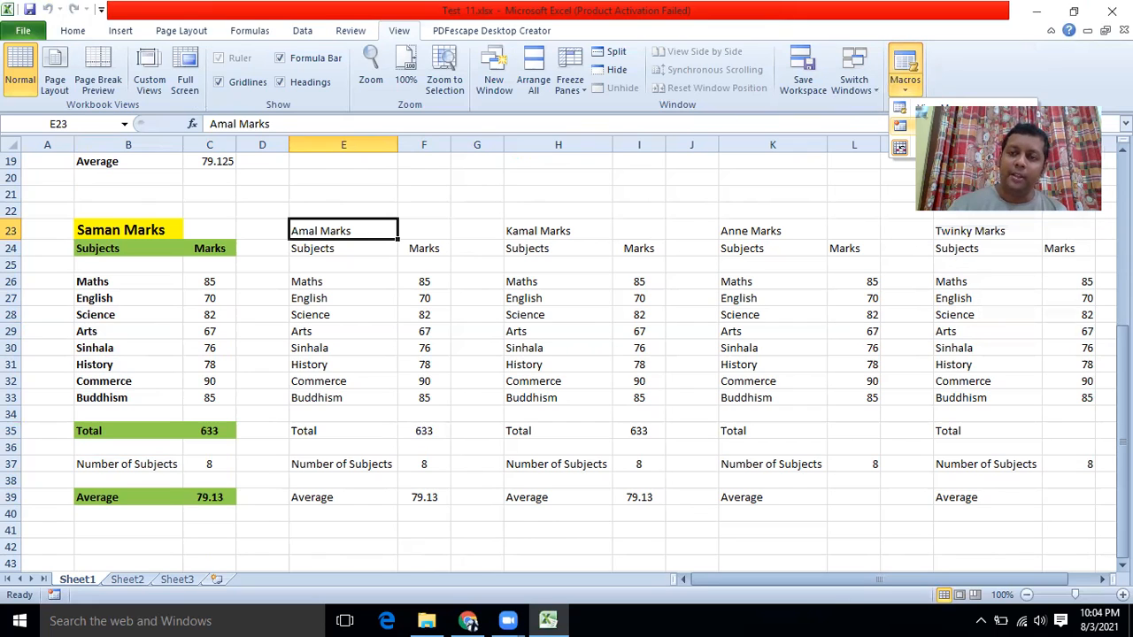
pyautogui.press('Return')
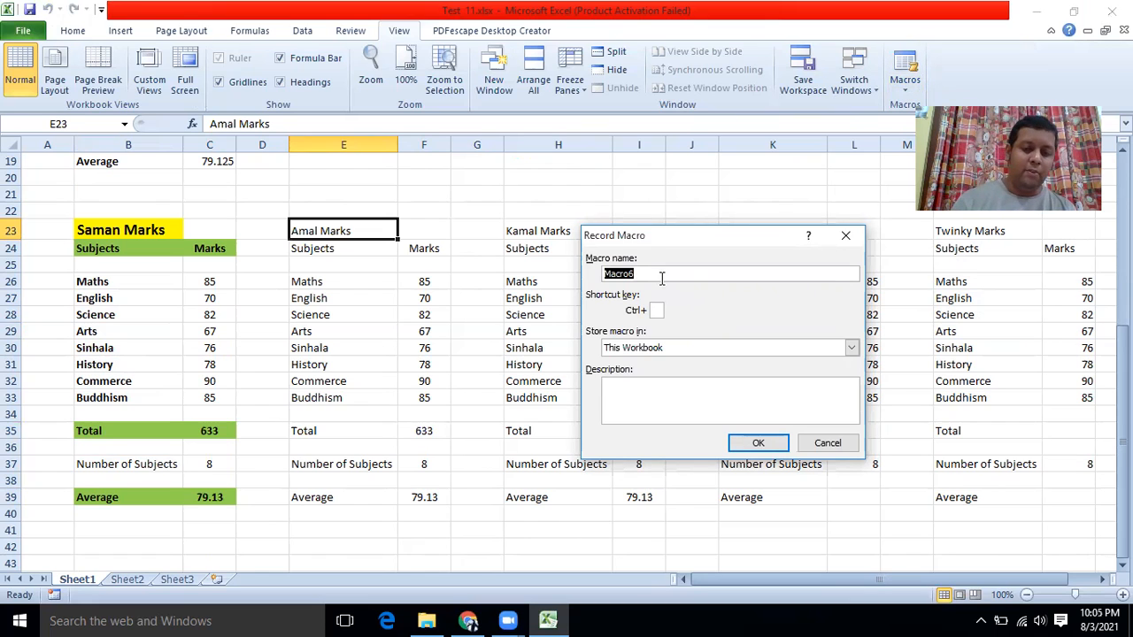
pyautogui.write('ST')
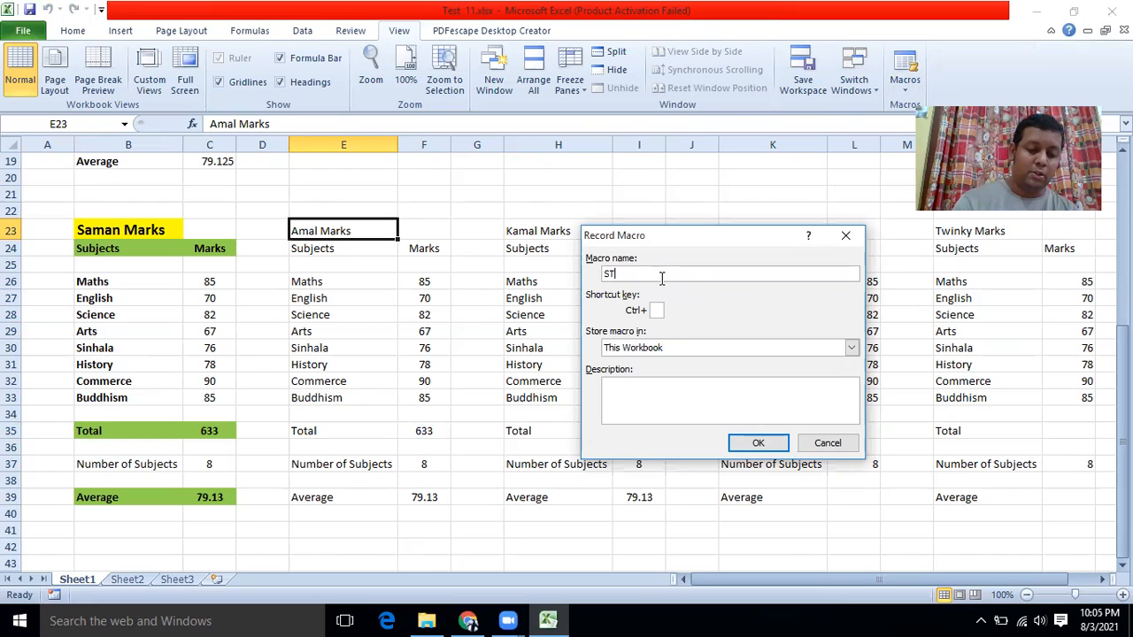
pyautogui.press('BackSpace')
pyautogui.write('tudent')
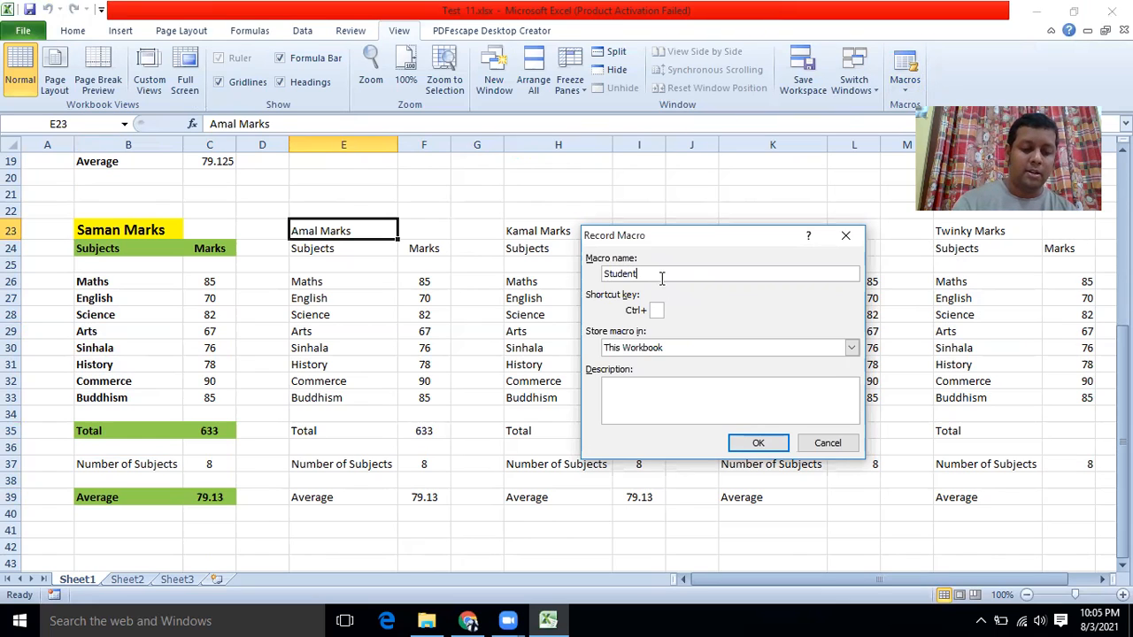
pyautogui.write('marks')
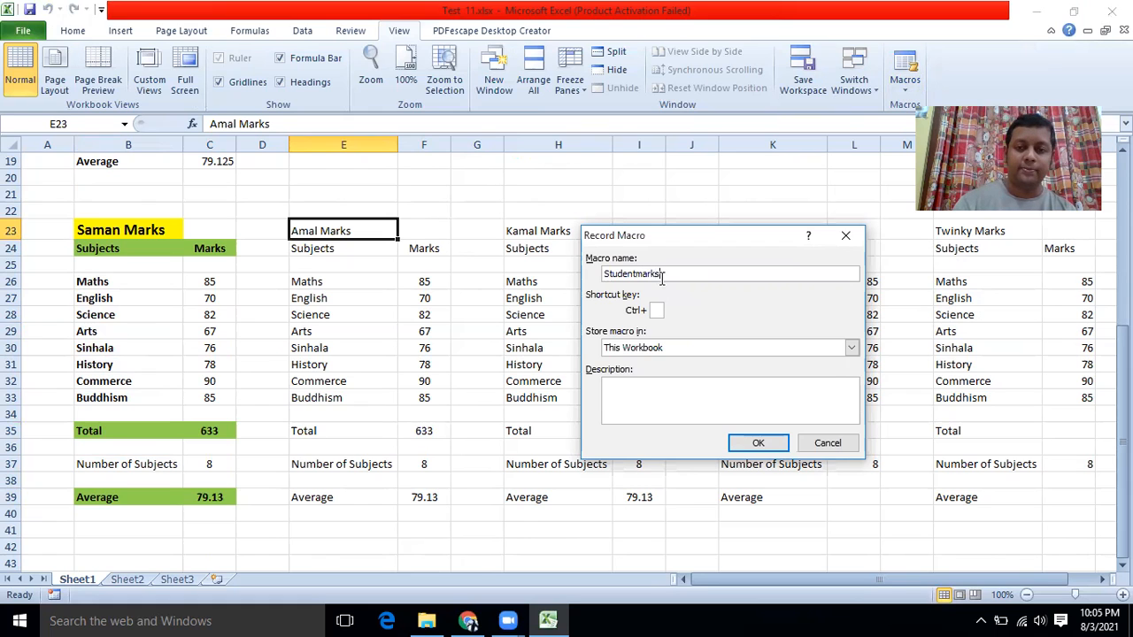
pyautogui.write('format')
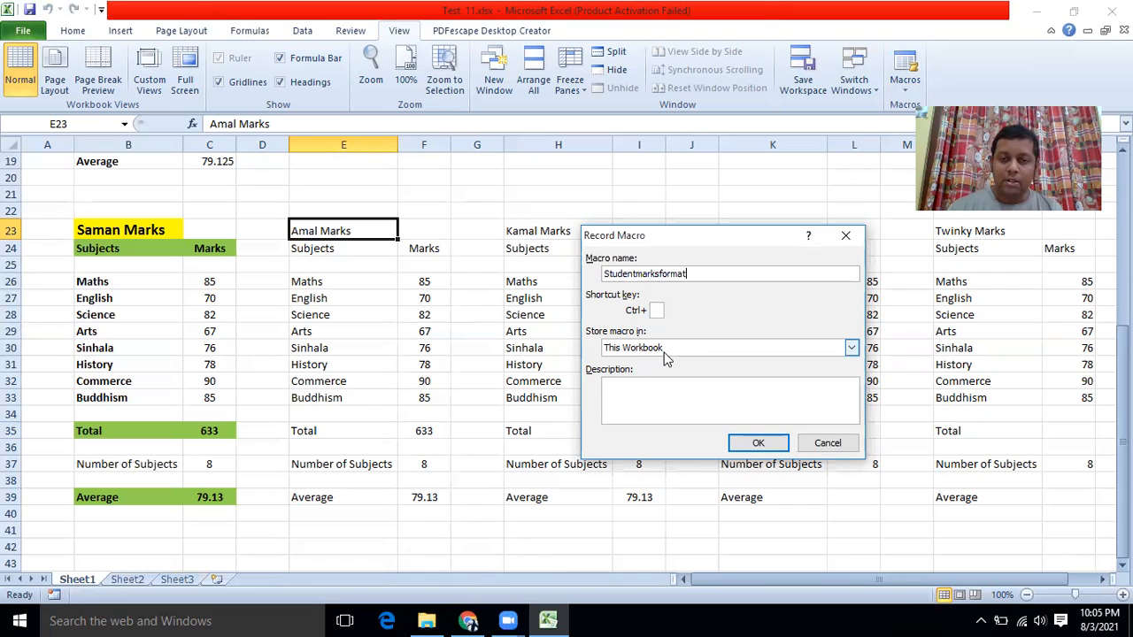
pyautogui.click(850, 349)
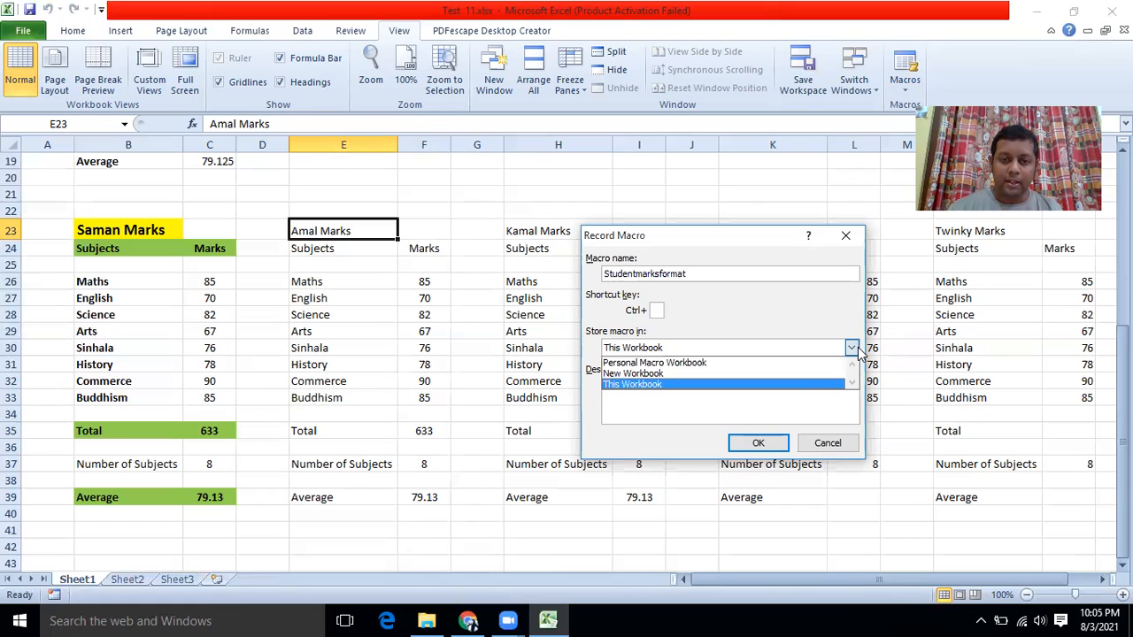
pyautogui.click(688, 348)
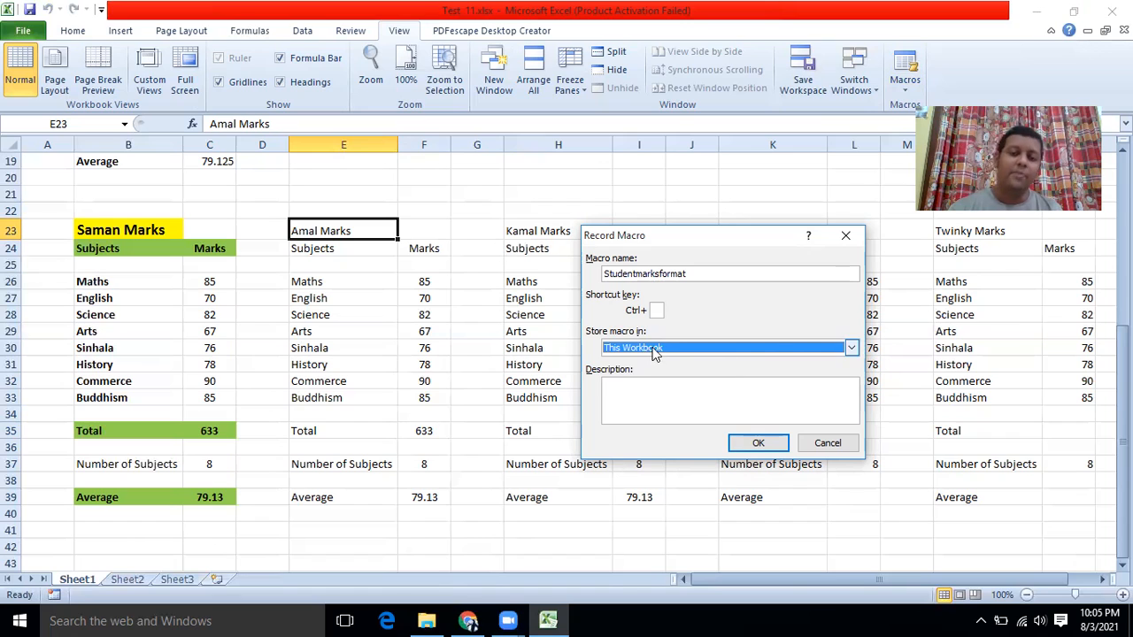
pyautogui.click(647, 393)
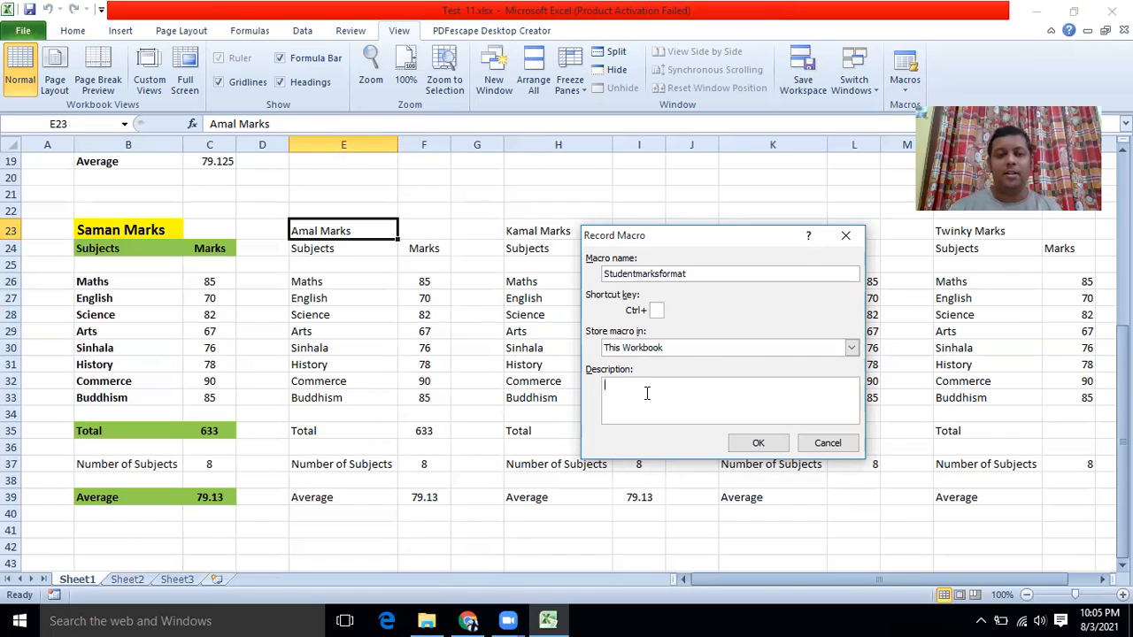
pyautogui.click(753, 445)
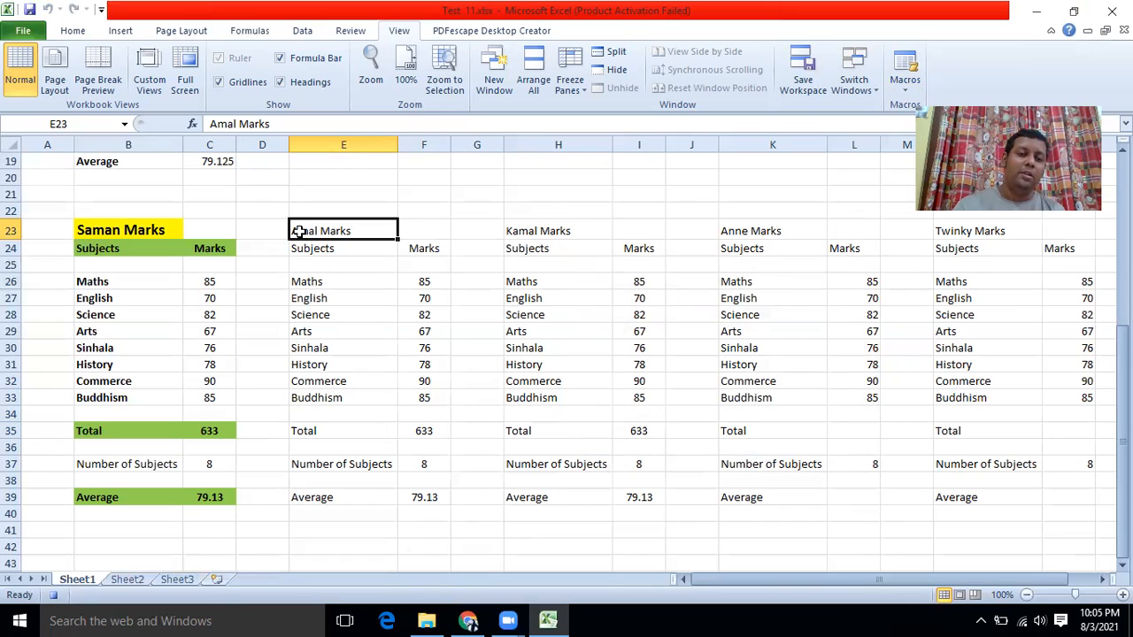
# Format the second student's title in E23 with a yellow fill, bold text and font size 14.
pyautogui.click(65, 33)
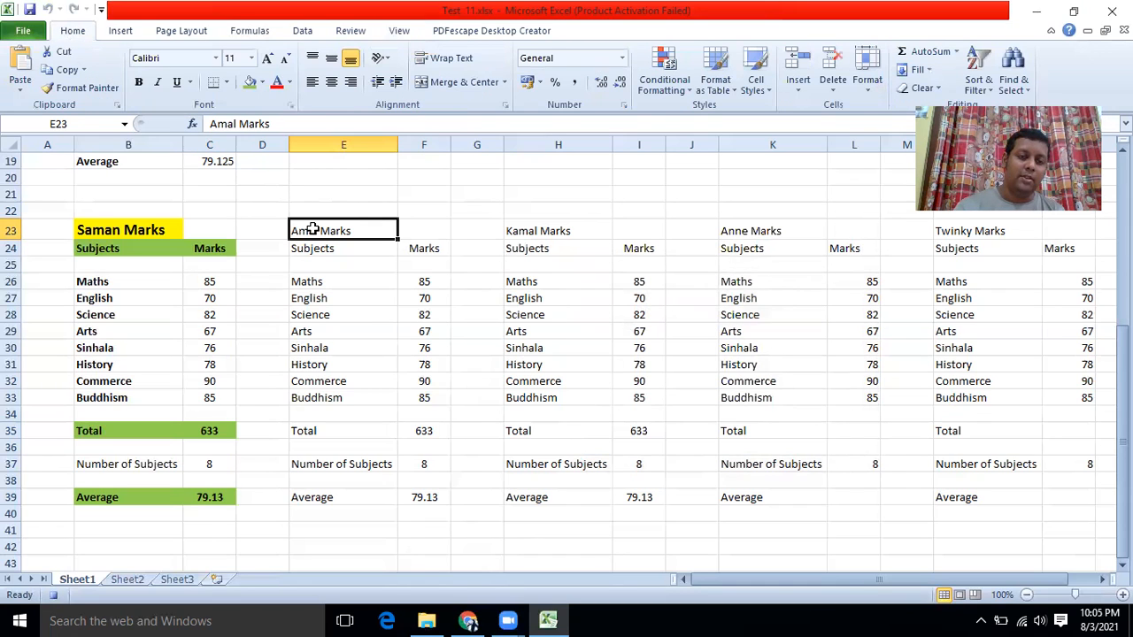
pyautogui.click(262, 84)
pyautogui.click(290, 203)
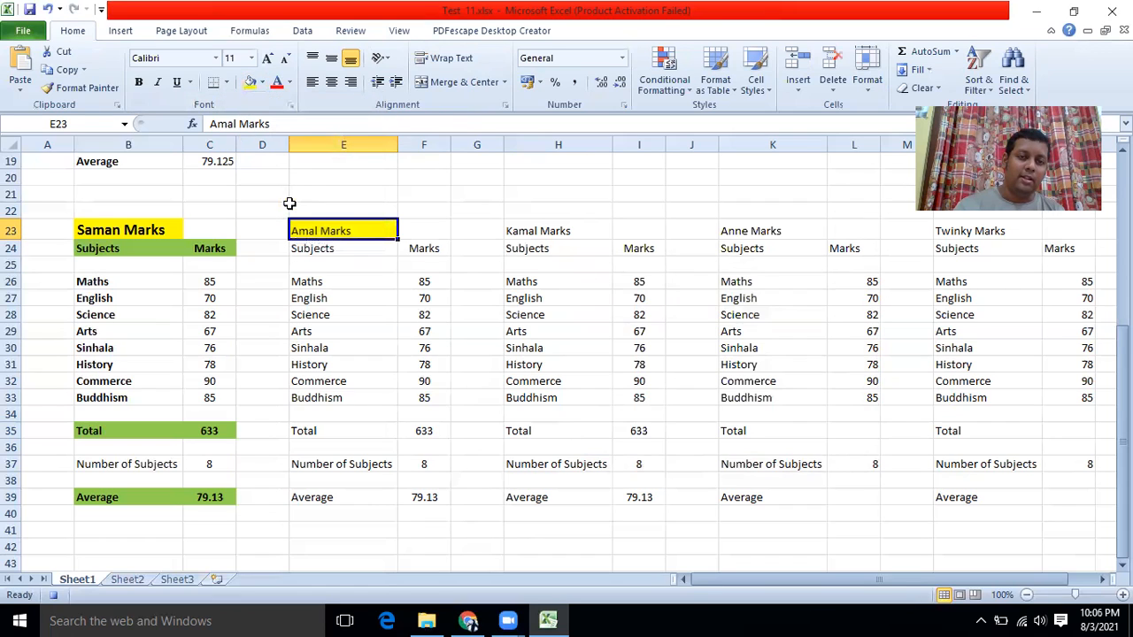
pyautogui.click(138, 81)
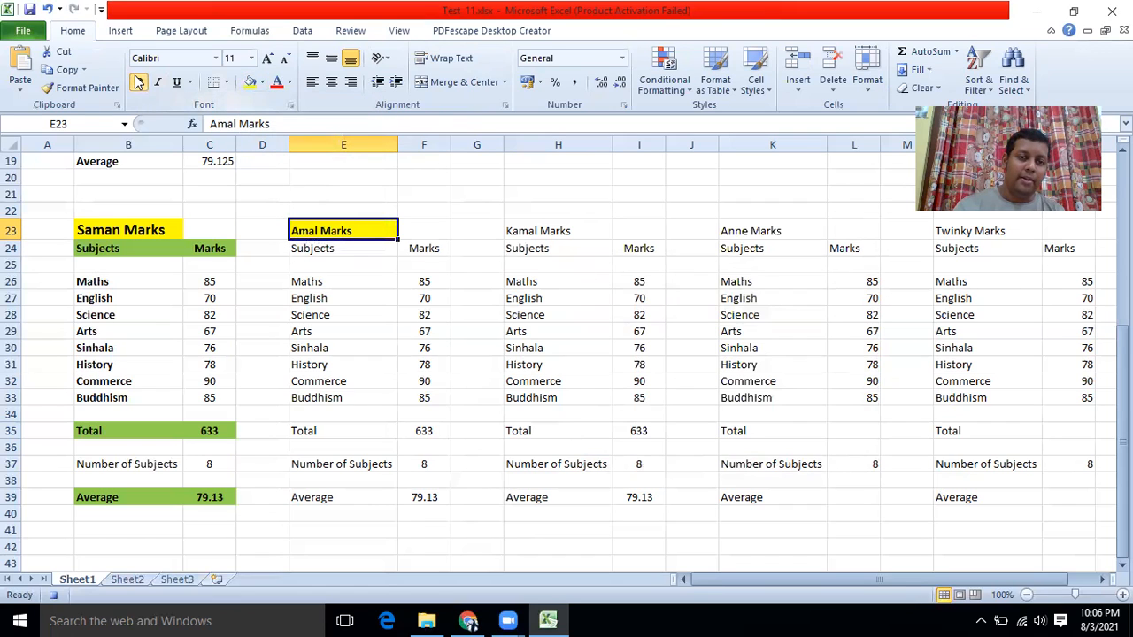
pyautogui.click(252, 57)
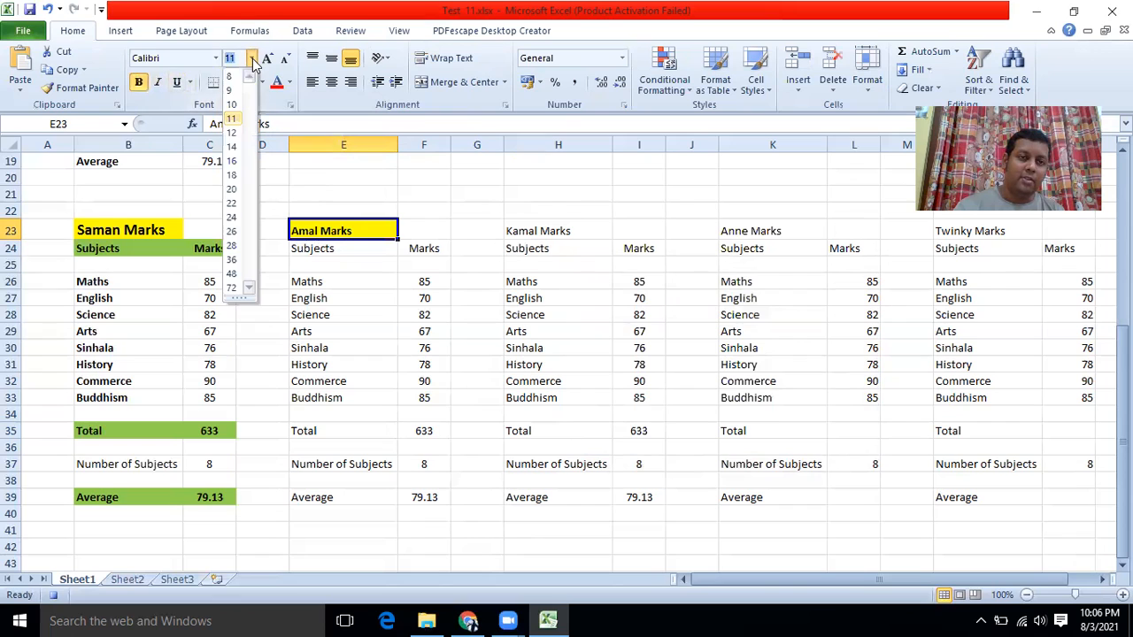
pyautogui.click(235, 146)
# Make the Subjects and Marks header cells E24:F24 bold with a standard light green fill.
pyautogui.click(328, 250)
pyautogui.moveTo(328, 251); pyautogui.dragTo(412, 248)
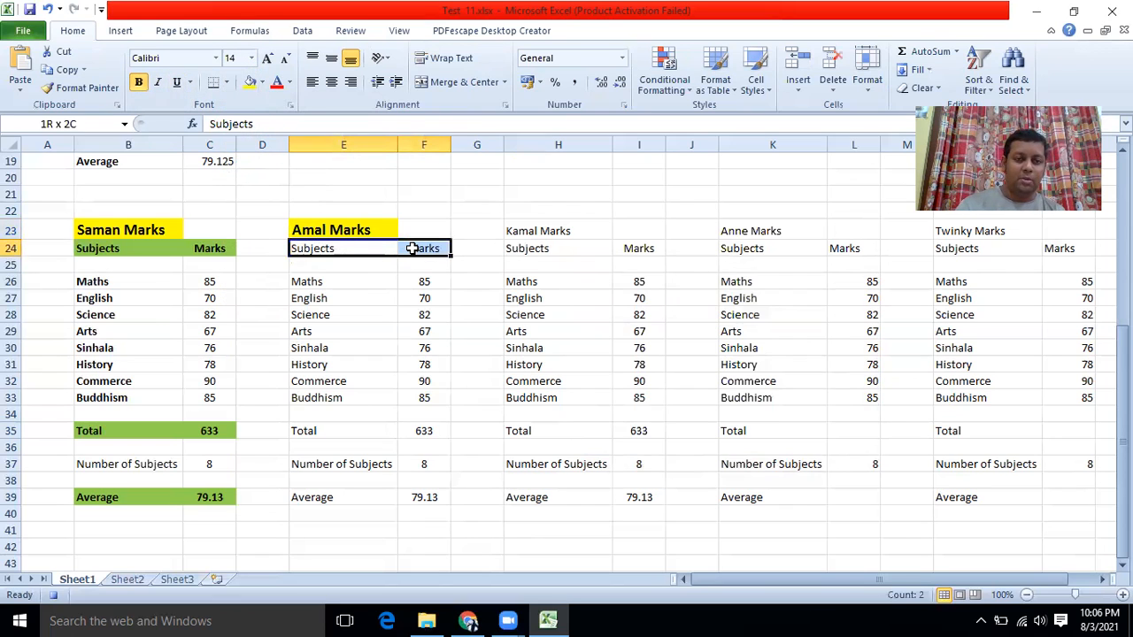
pyautogui.click(139, 83)
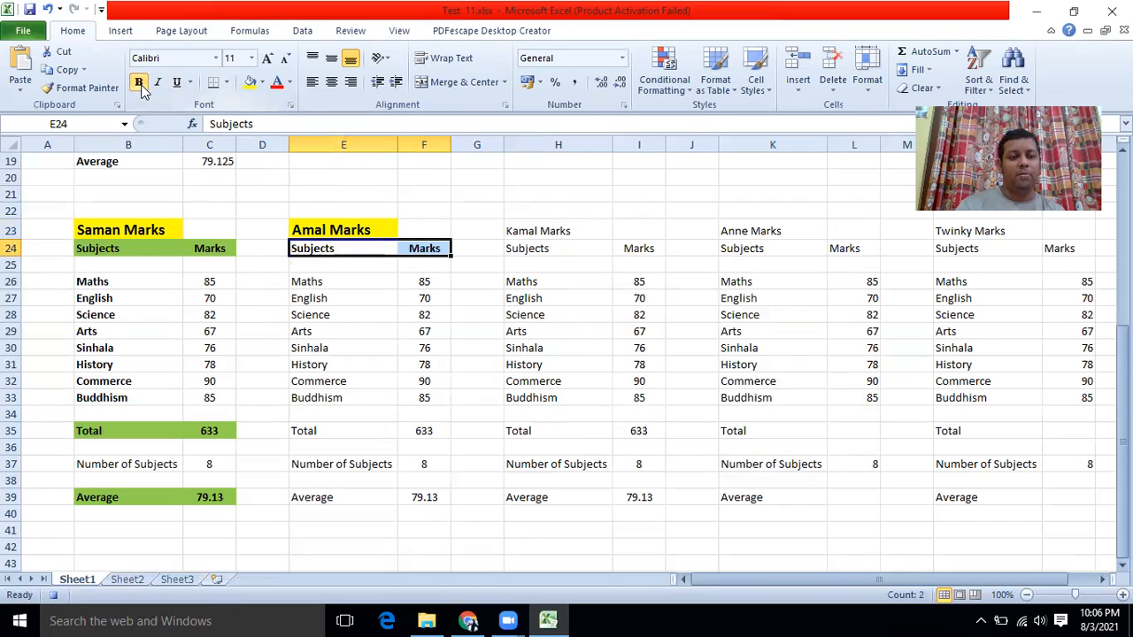
pyautogui.click(262, 83)
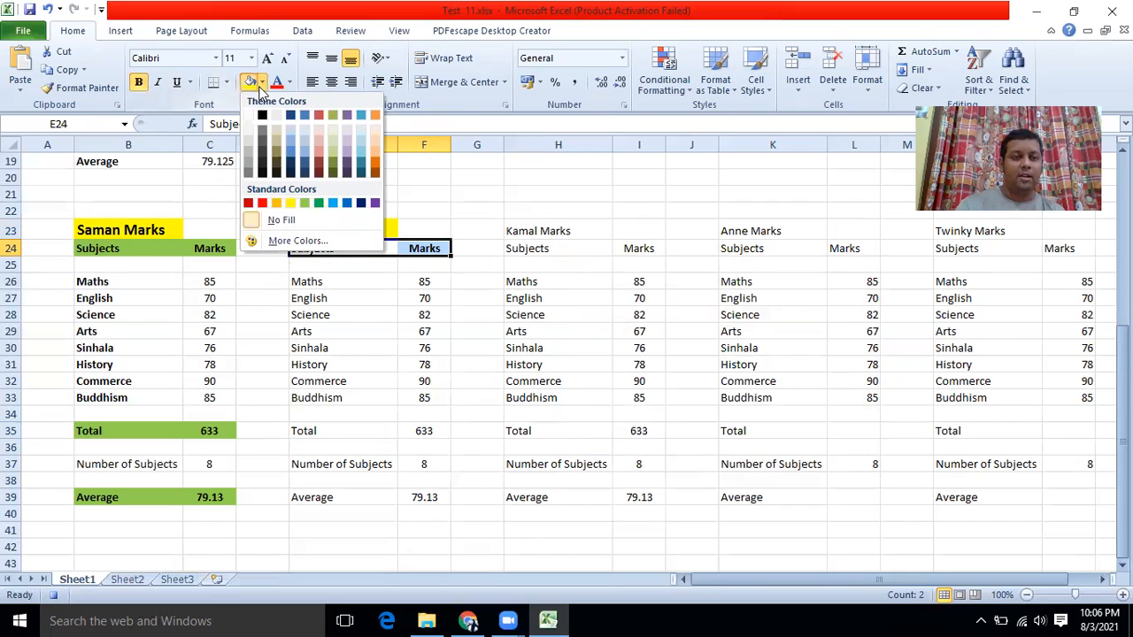
pyautogui.click(305, 203)
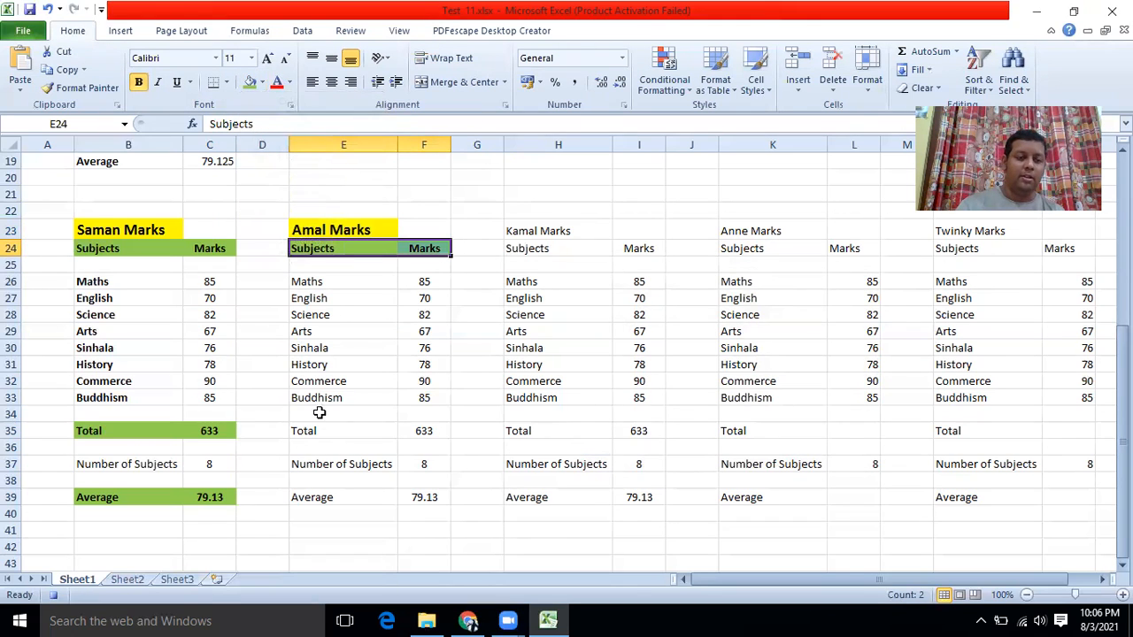
# Give the Total row E35:F35 a light green fill and bold text, and make the subject names in E26:E33 bold.
pyautogui.moveTo(313, 430); pyautogui.dragTo(409, 430)
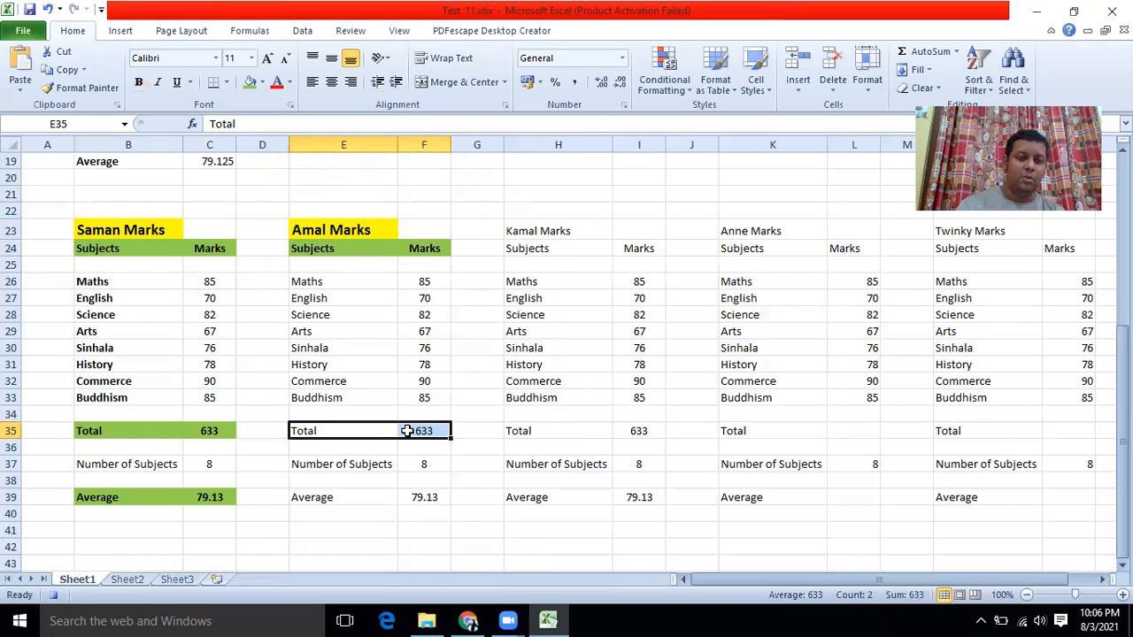
pyautogui.click(250, 82)
pyautogui.click(138, 82)
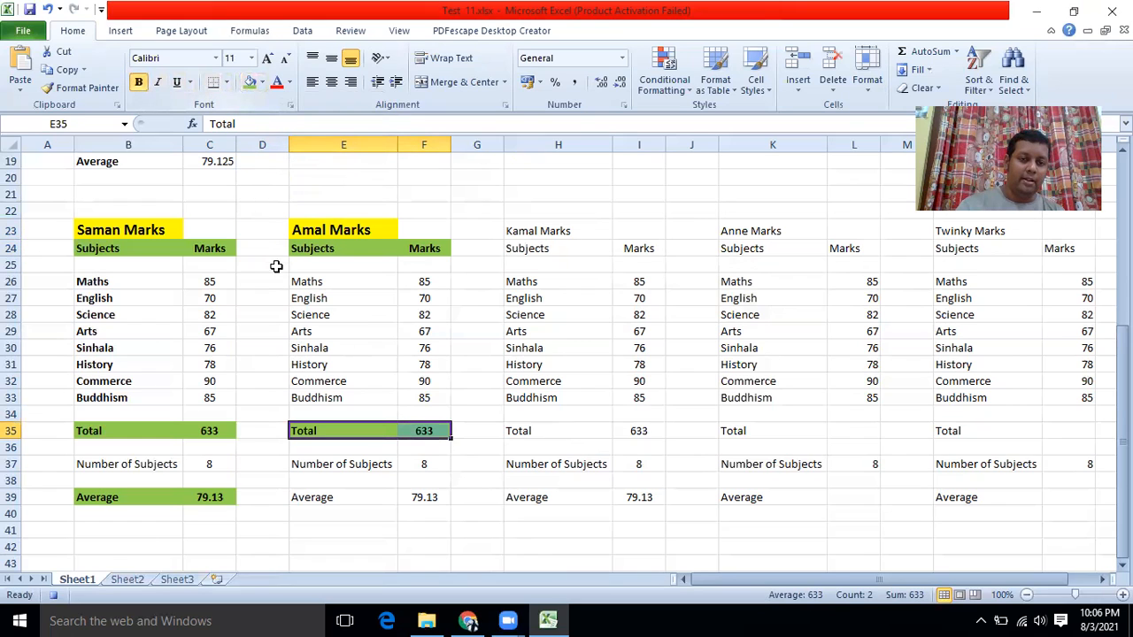
pyautogui.moveTo(304, 281); pyautogui.dragTo(308, 394)
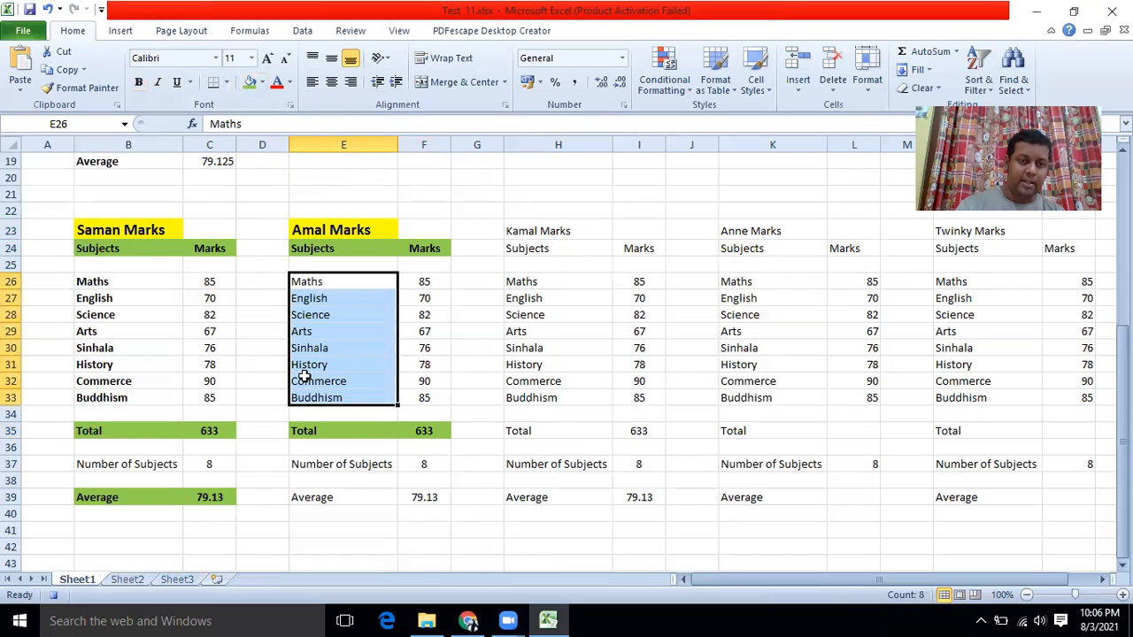
pyautogui.click(138, 82)
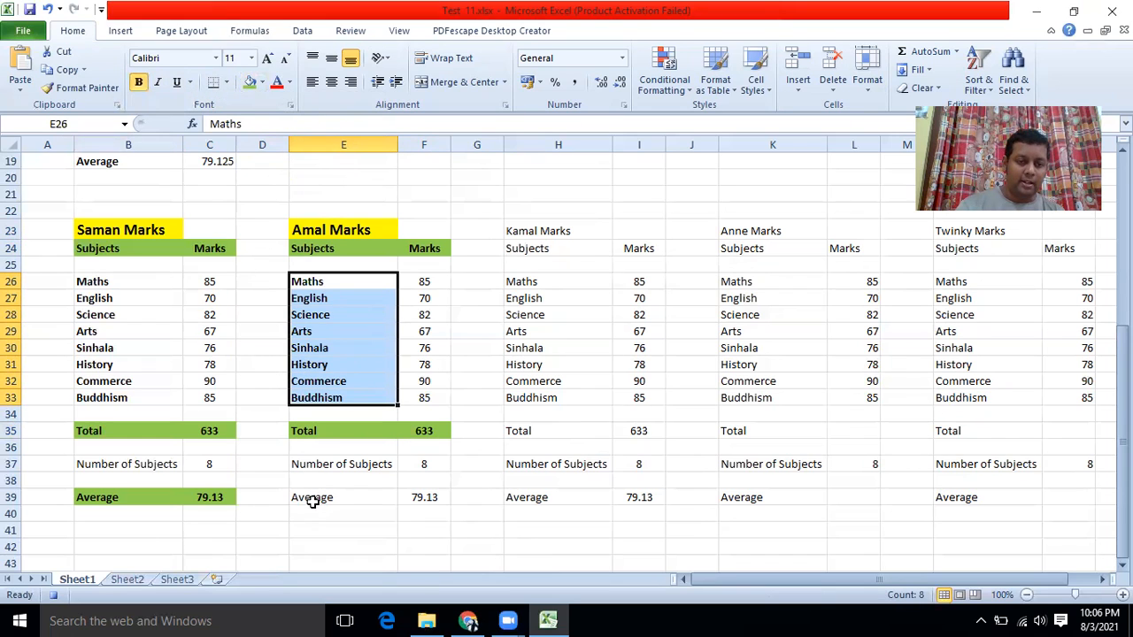
# Make the Average row E39:F39 bold with the same light green fill.
pyautogui.moveTo(313, 501); pyautogui.dragTo(416, 497)
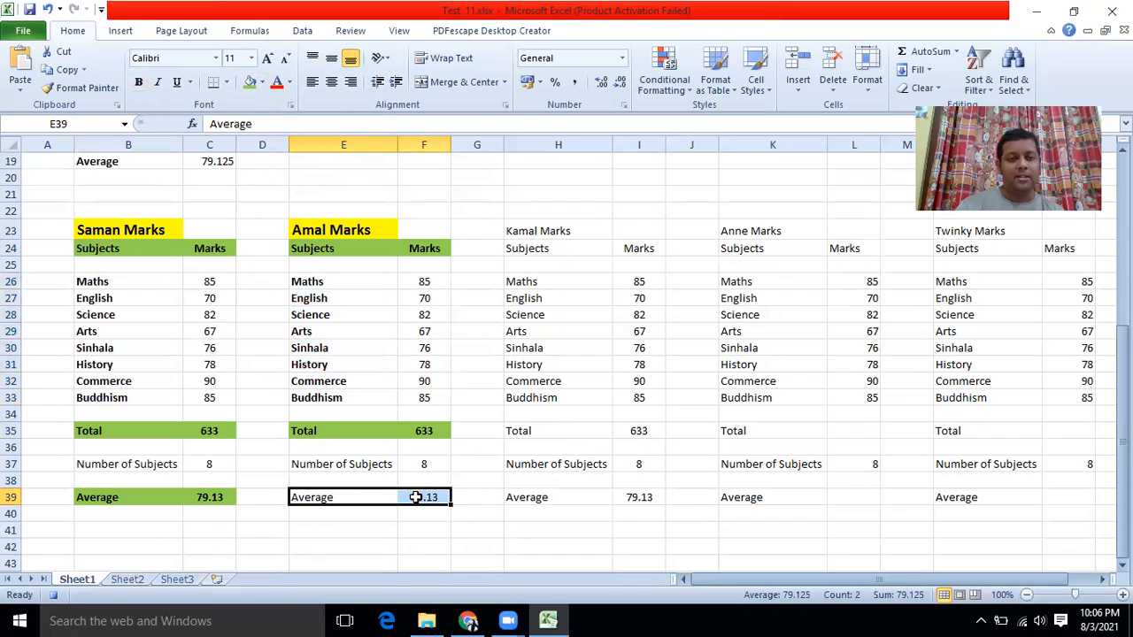
pyautogui.click(138, 81)
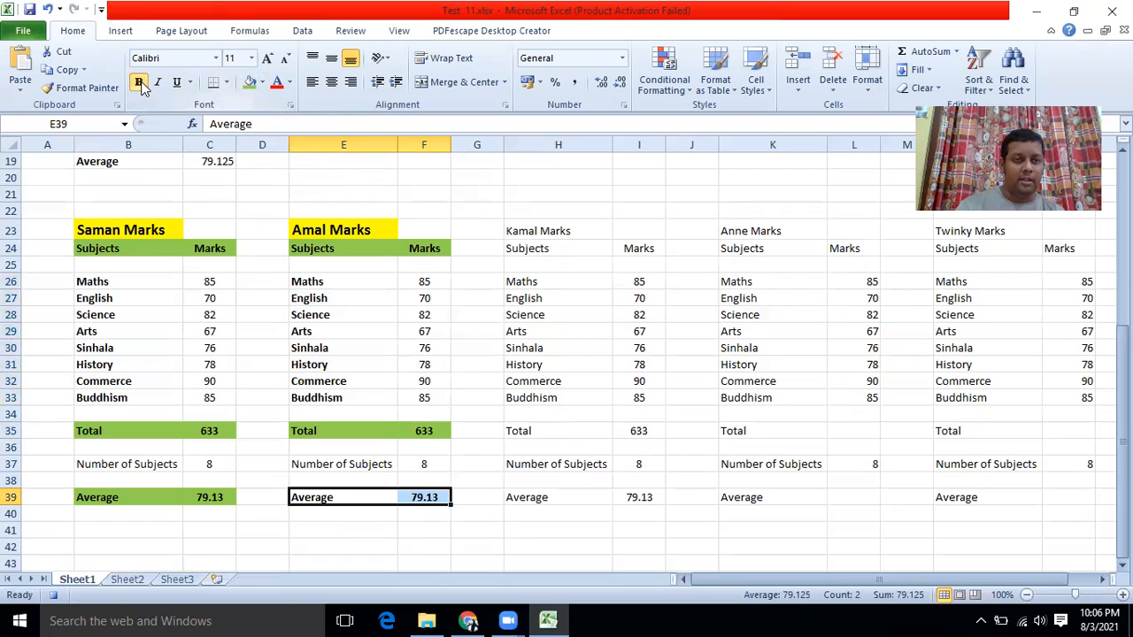
pyautogui.click(250, 82)
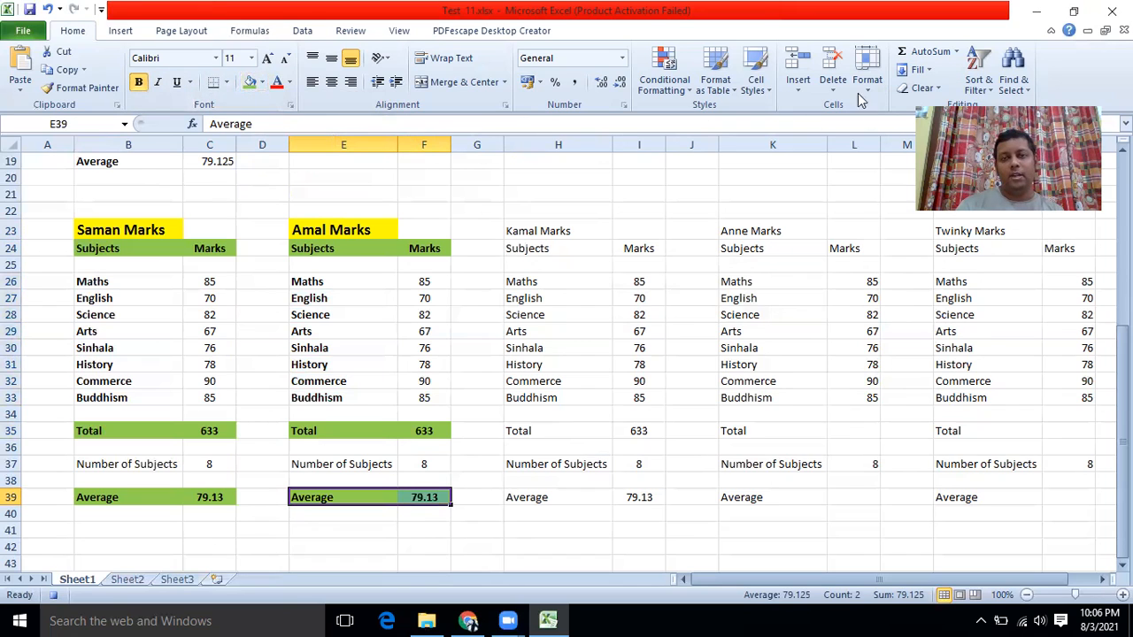
# Stop recording the Studentmarksformat macro.
pyautogui.click(399, 30)
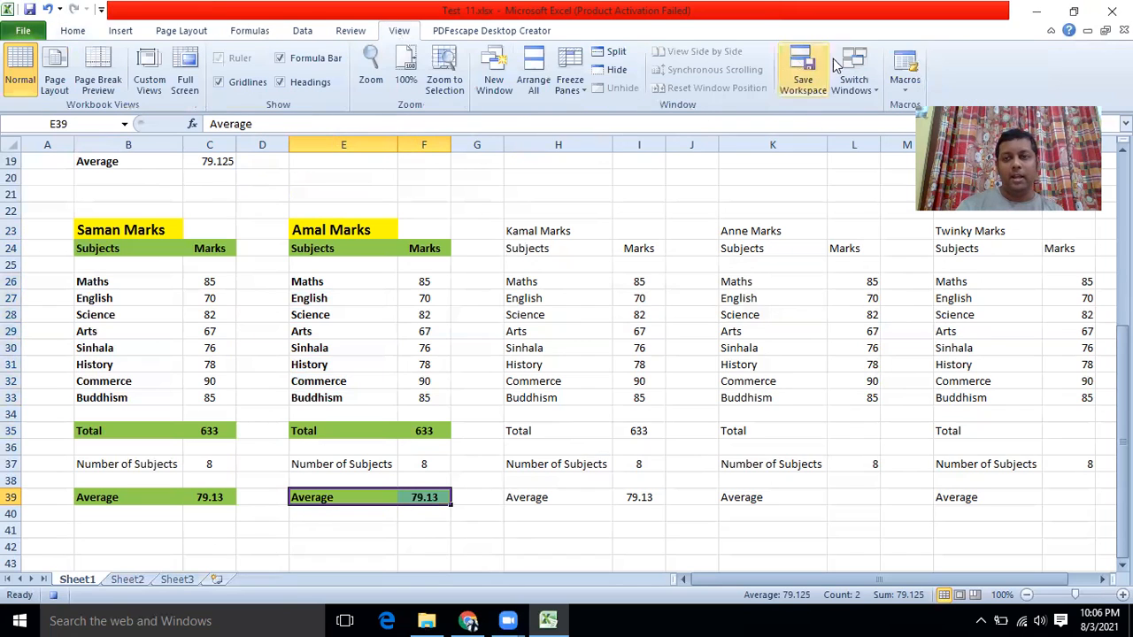
pyautogui.click(901, 88)
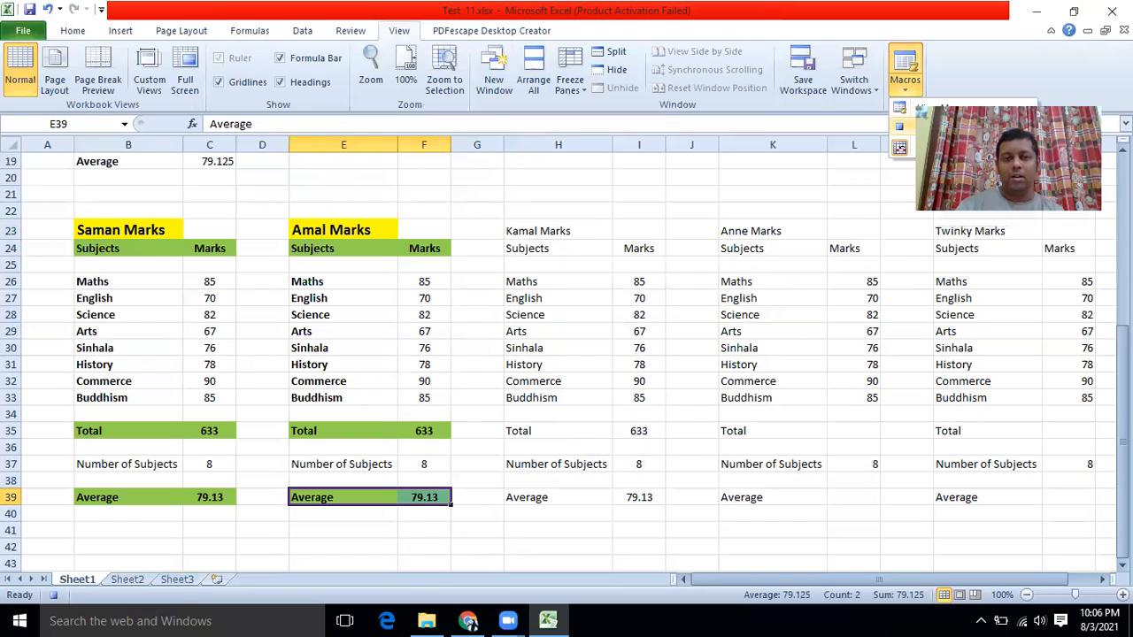
pyautogui.click(956, 127)
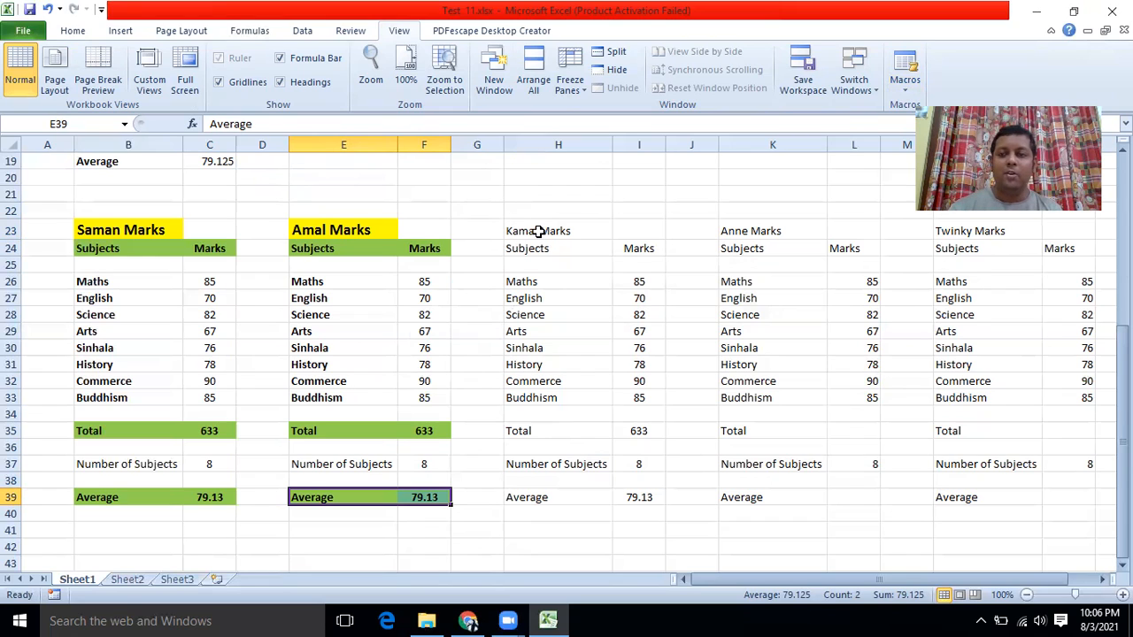
# Run the Studentmarksformat macro on the third student's block, starting from its title cell H23.
pyautogui.click(321, 230)
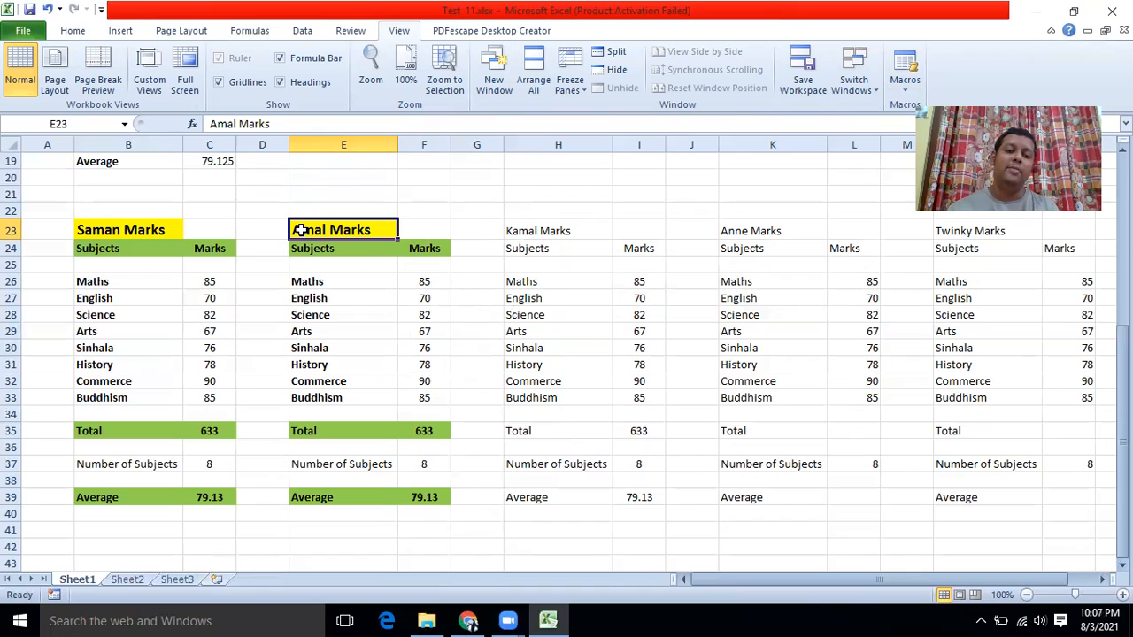
pyautogui.click(549, 230)
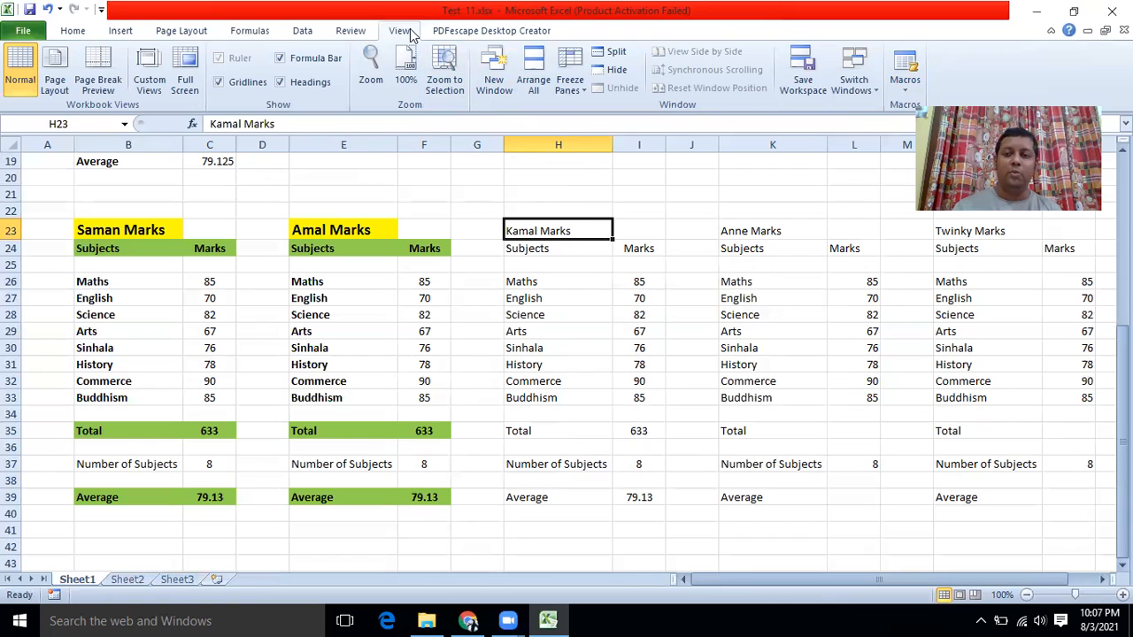
pyautogui.click(905, 82)
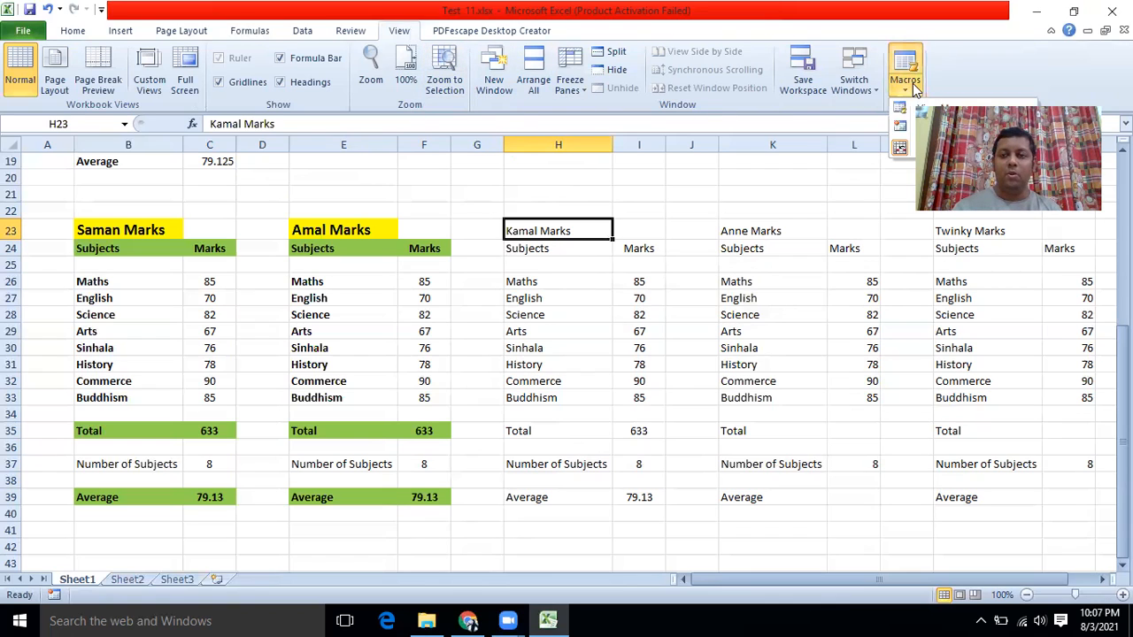
pyautogui.click(920, 107)
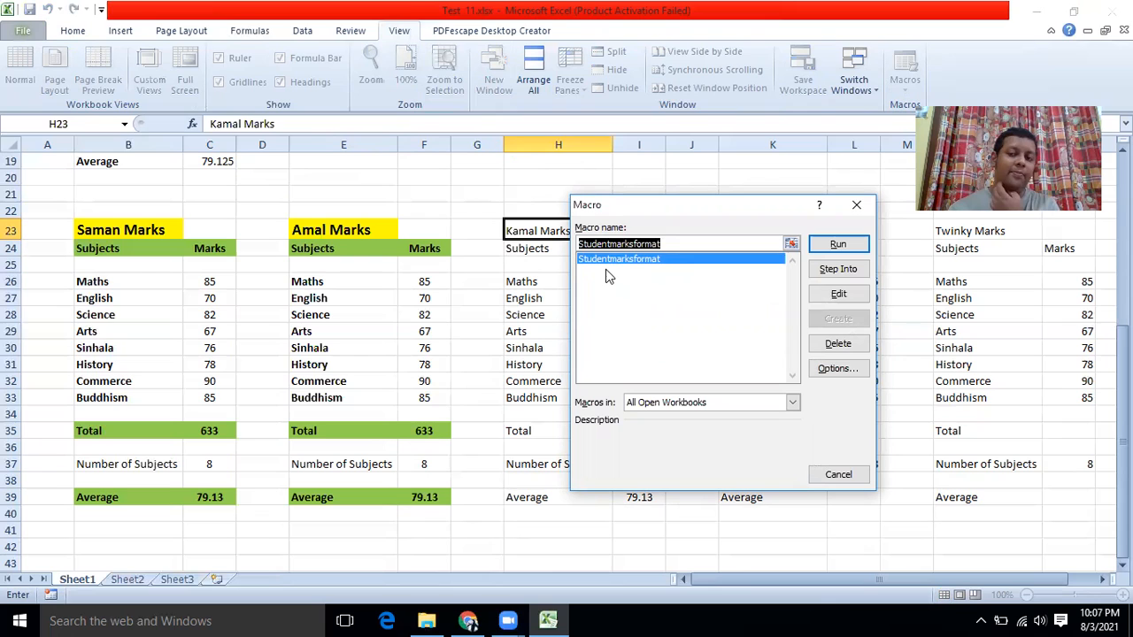
pyautogui.click(836, 247)
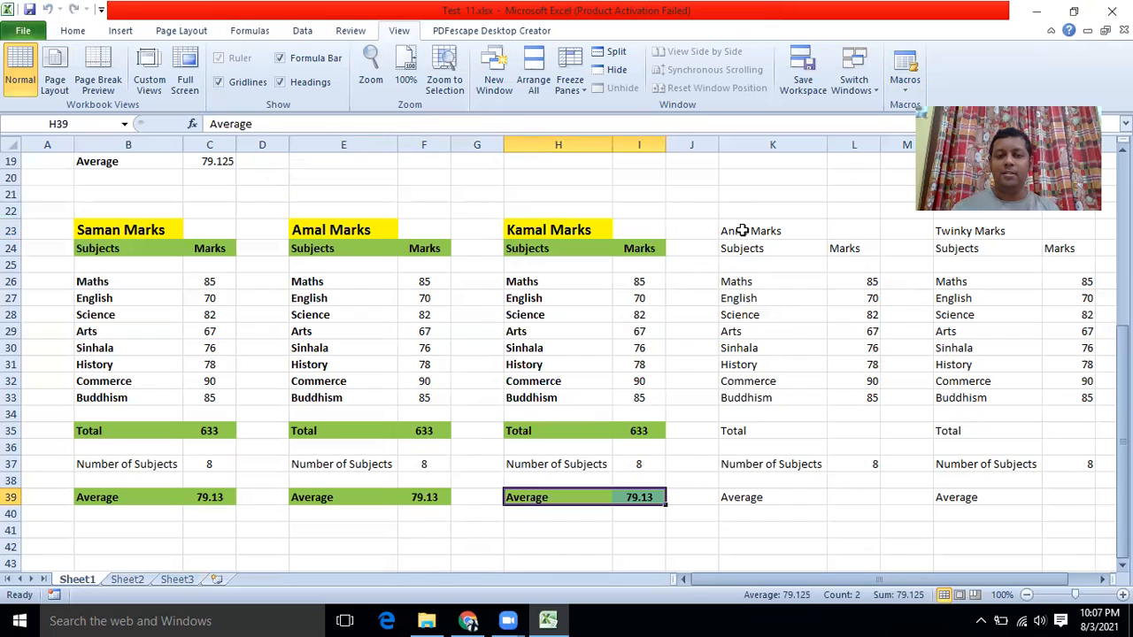
# Run the Studentmarksformat macro on the fourth student's block, starting from its title cell K23.
pyautogui.click(741, 230)
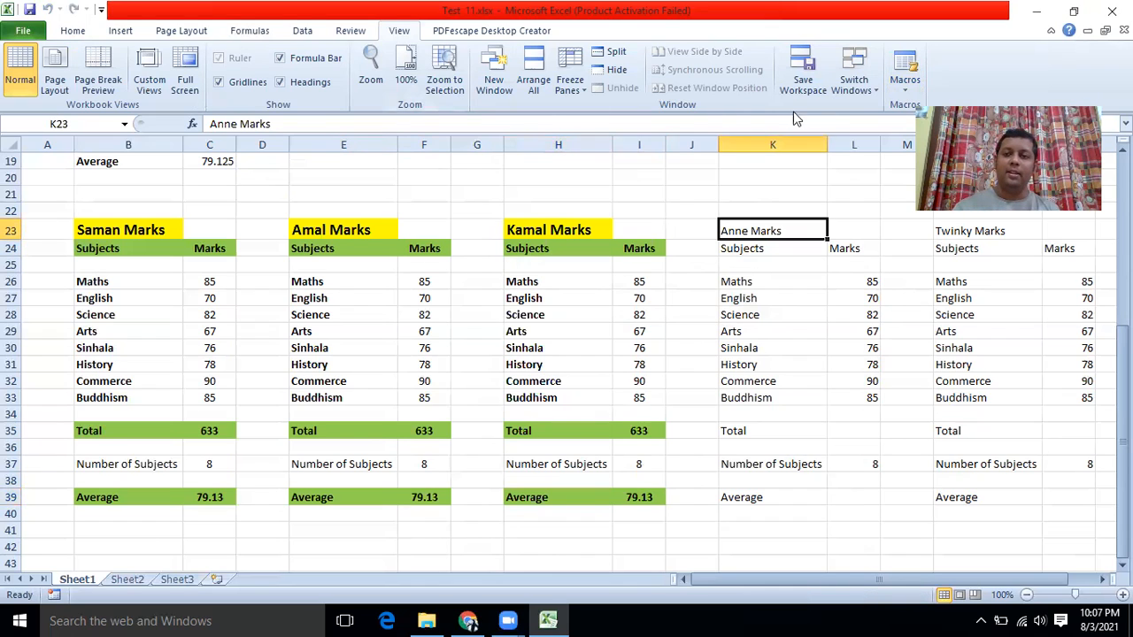
pyautogui.click(903, 89)
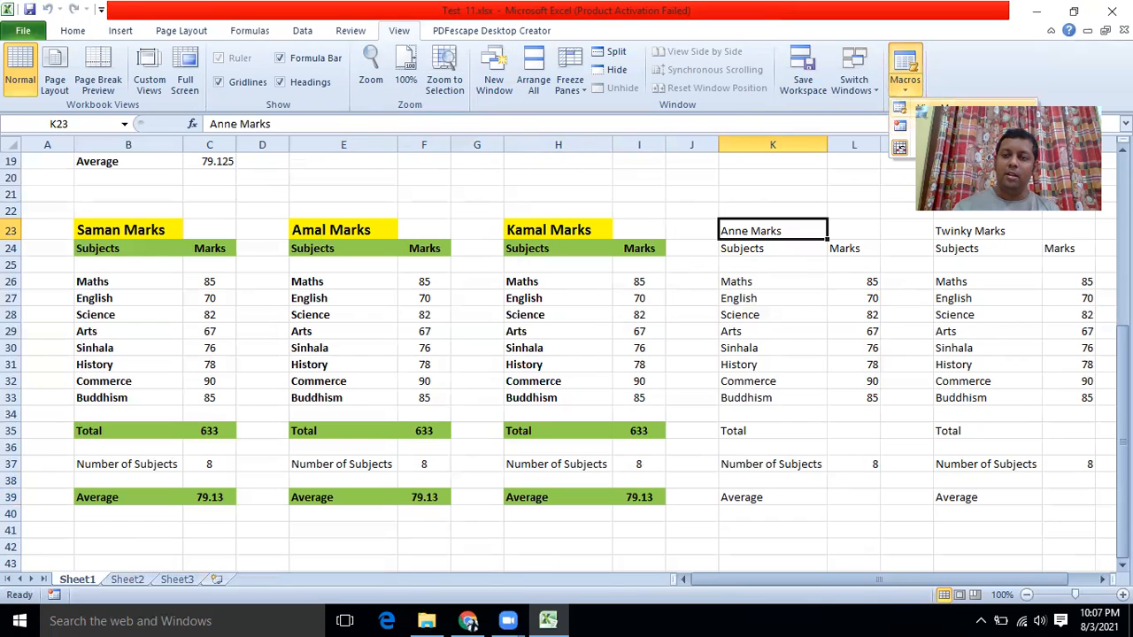
pyautogui.click(921, 108)
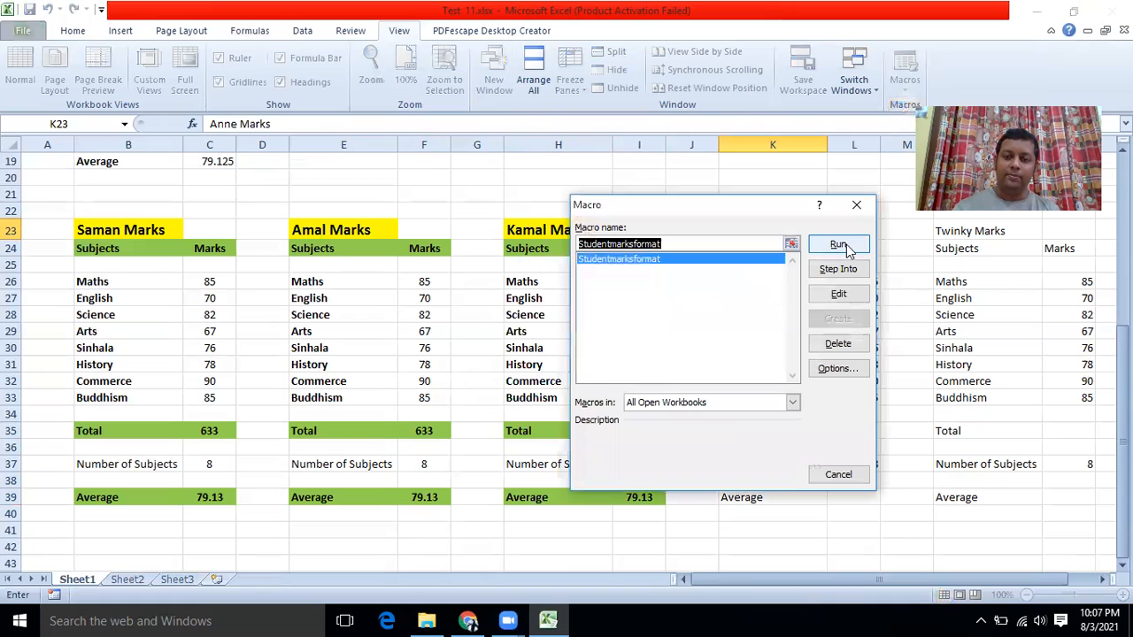
pyautogui.click(841, 247)
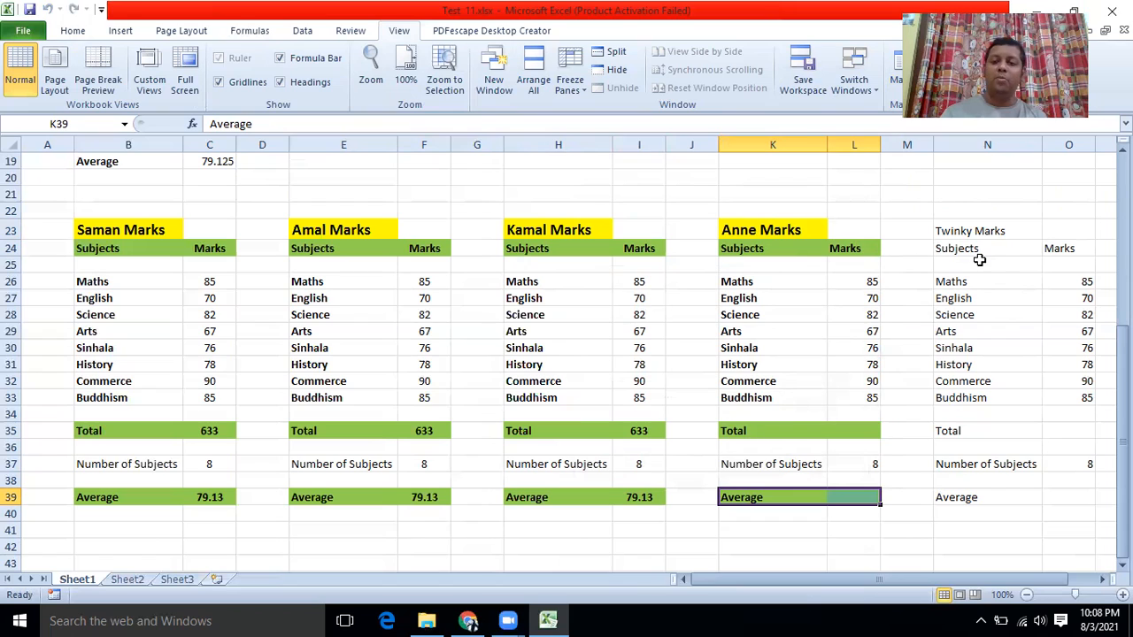
# Run the Studentmarksformat macro on the fifth student's block, starting from its title cell N23.
pyautogui.click(973, 227)
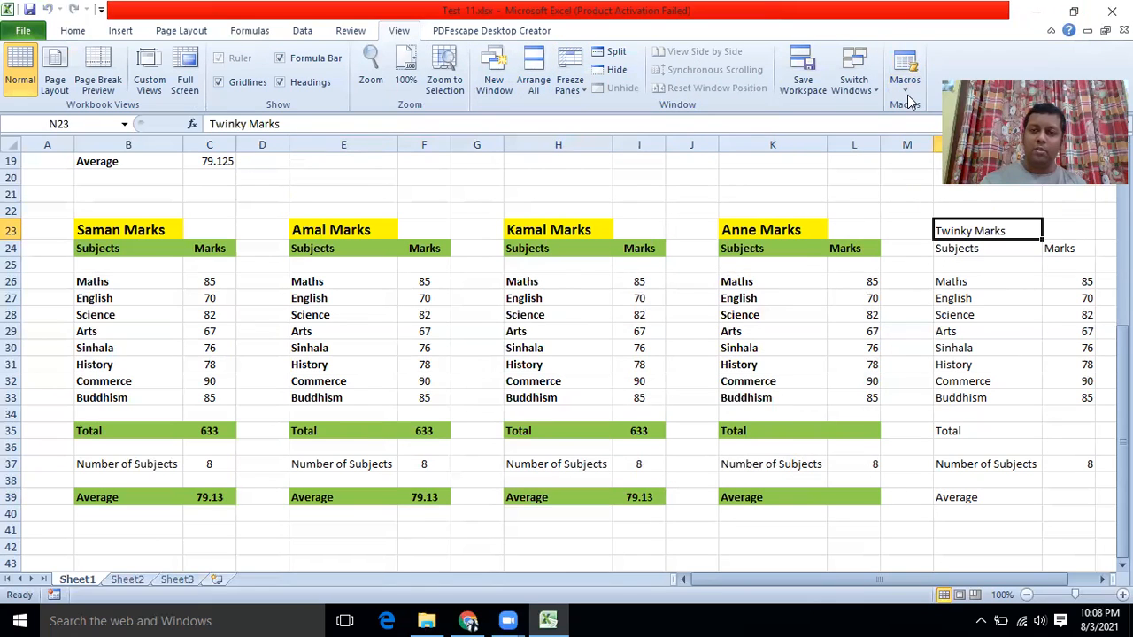
pyautogui.click(908, 94)
pyautogui.click(841, 245)
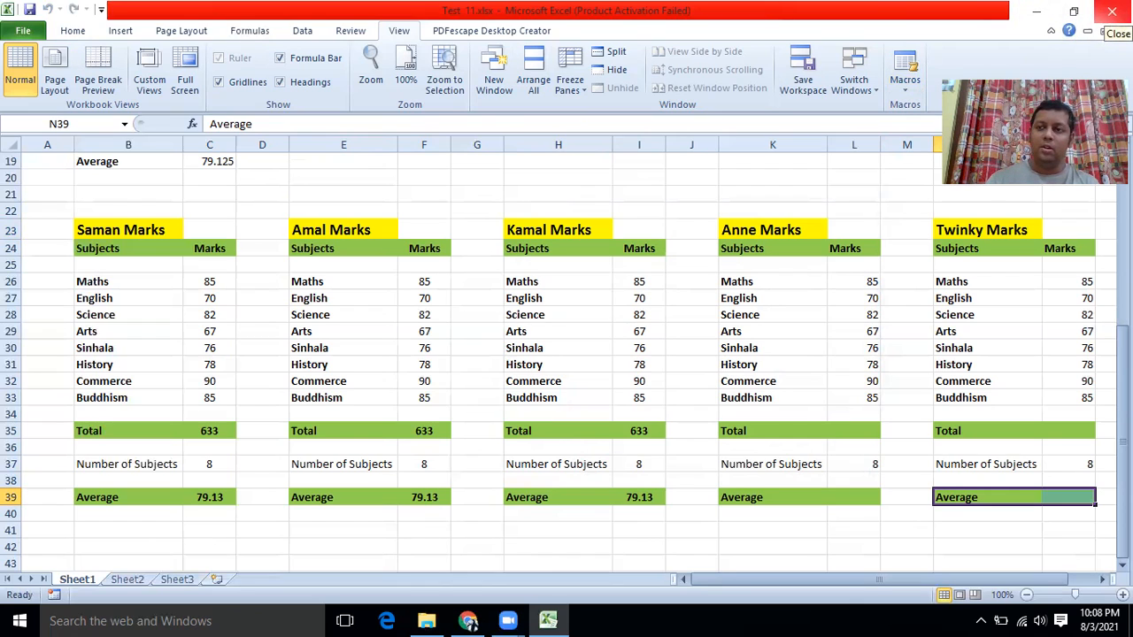
# Close the Test 11 workbook, saving its changes as a macro-free workbook and accepting the privacy warning.
pyautogui.click(1111, 11)
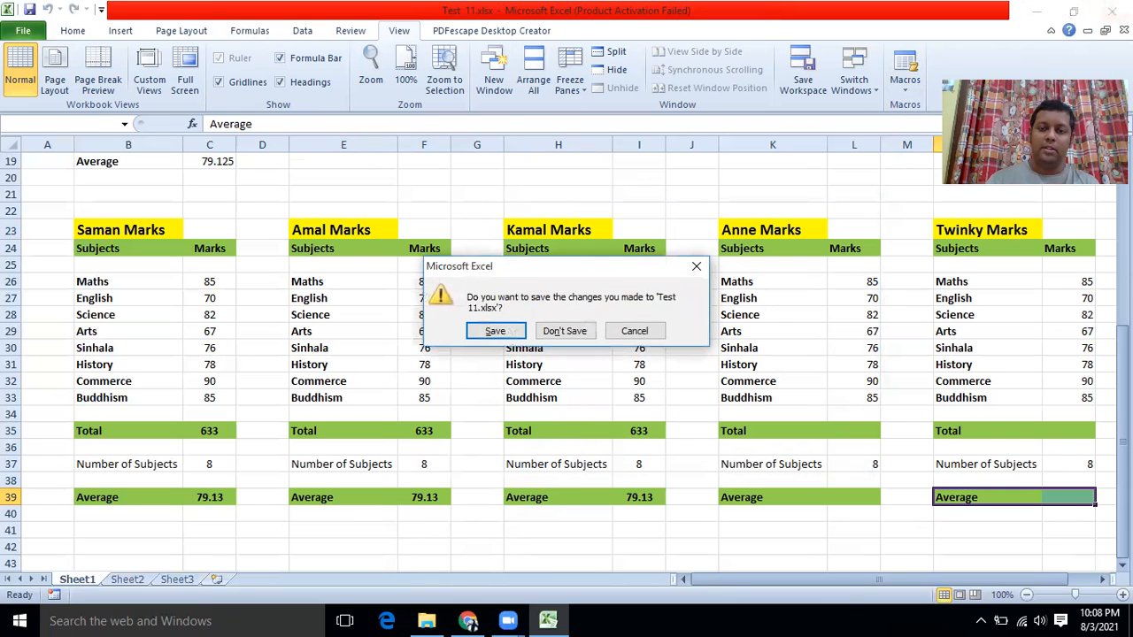
pyautogui.click(508, 333)
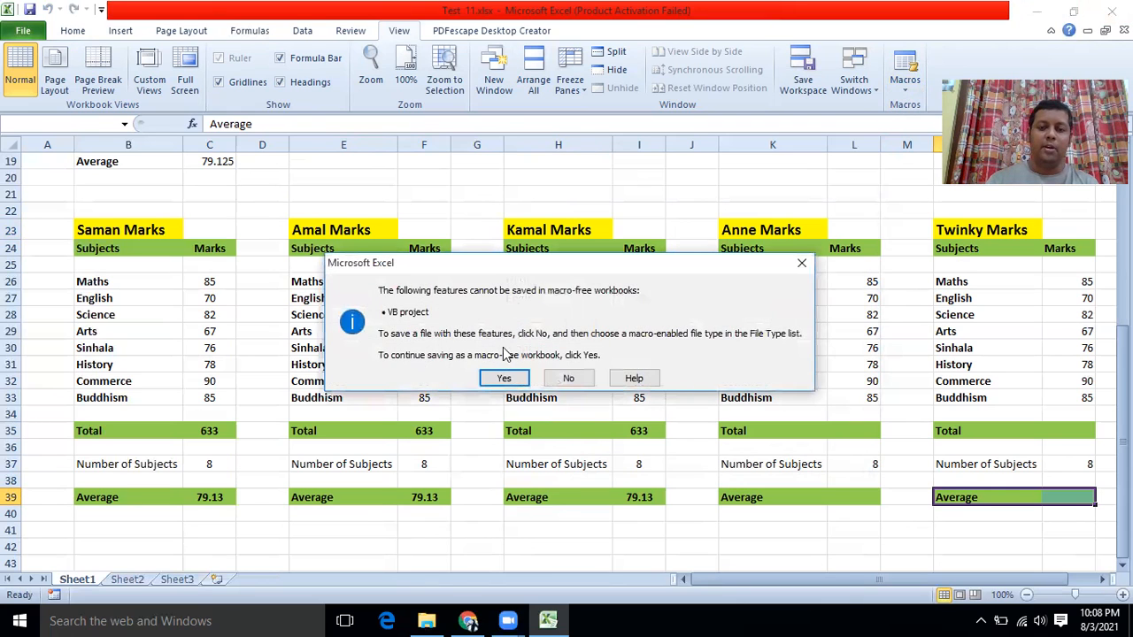
pyautogui.click(502, 381)
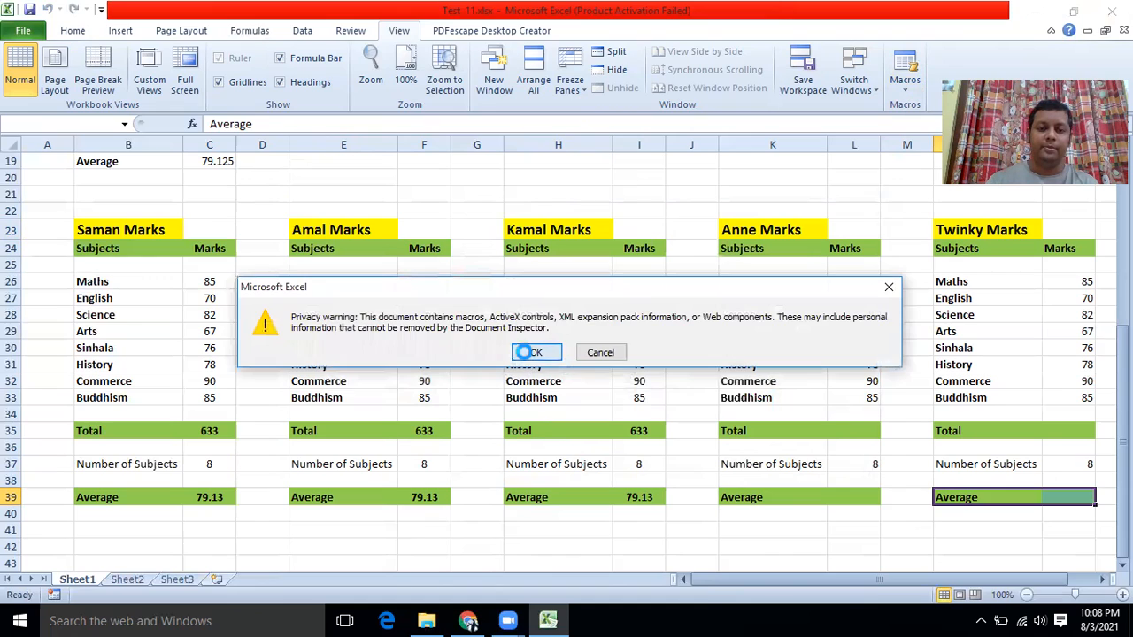
pyautogui.click(522, 350)
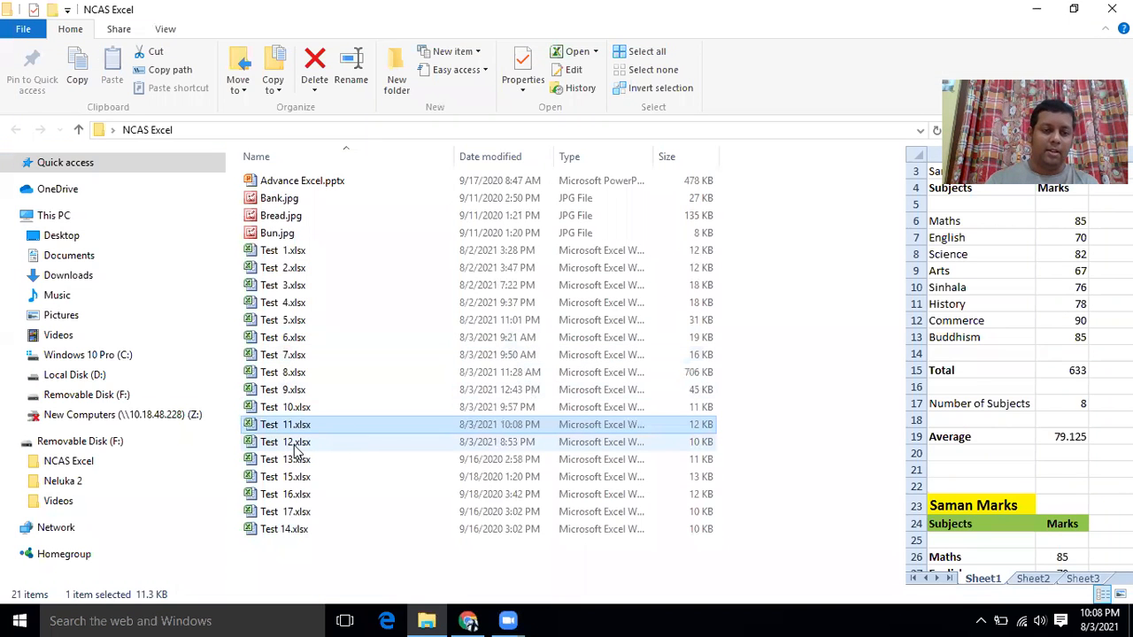
# Open the Test 12.xlsx workbook from the NCAS Excel folder.
pyautogui.doubleClick(294, 443)
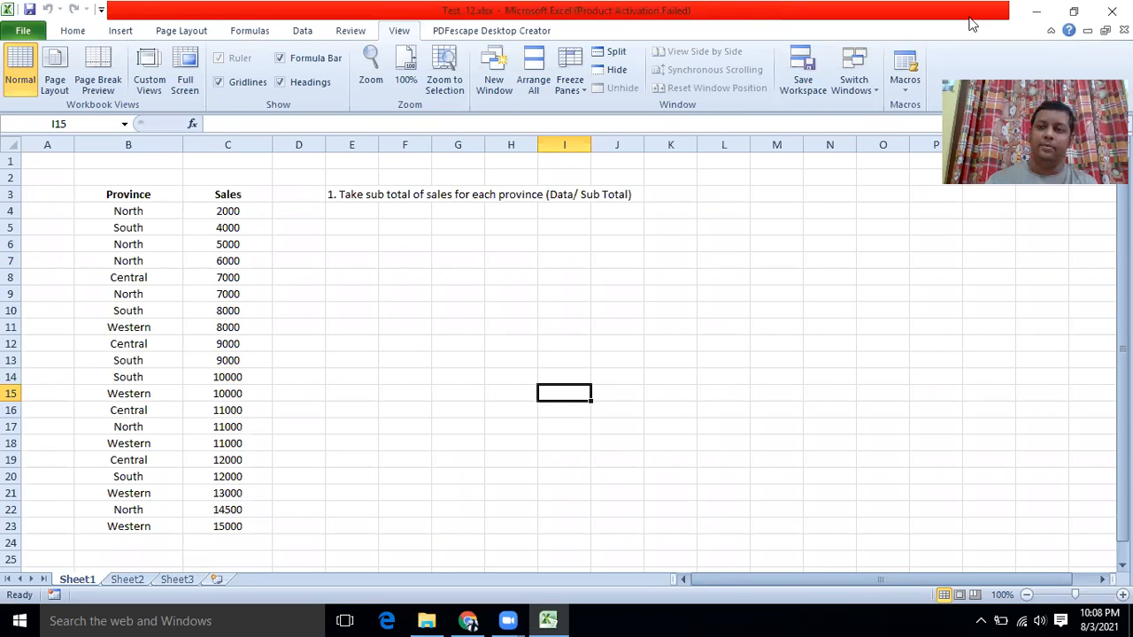
pyautogui.click(1111, 11)
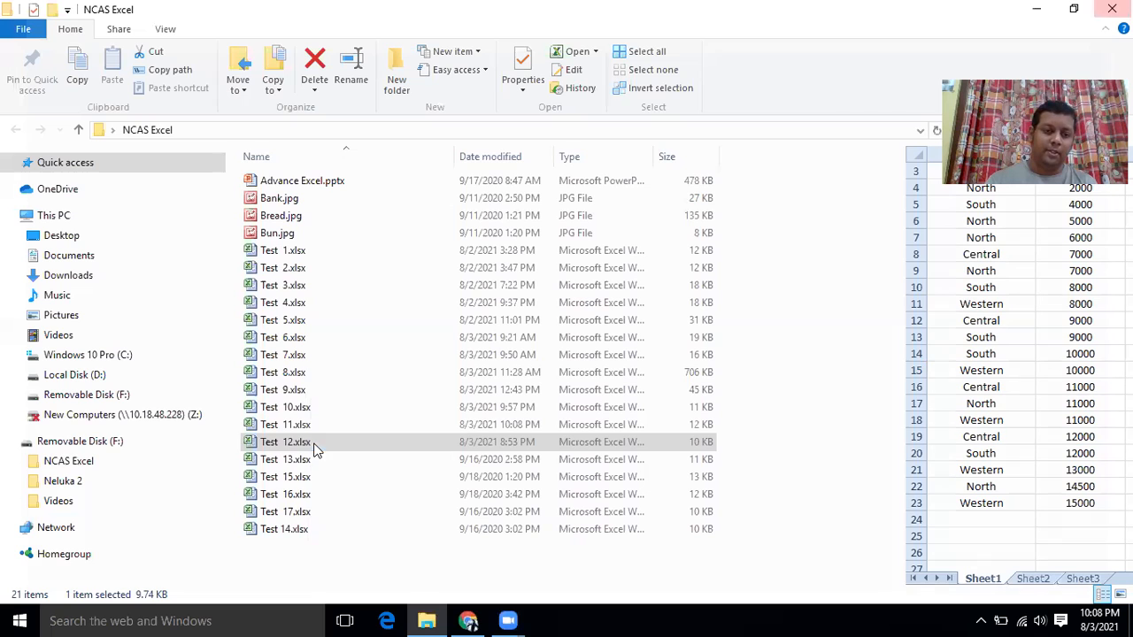
pyautogui.doubleClick(266, 443)
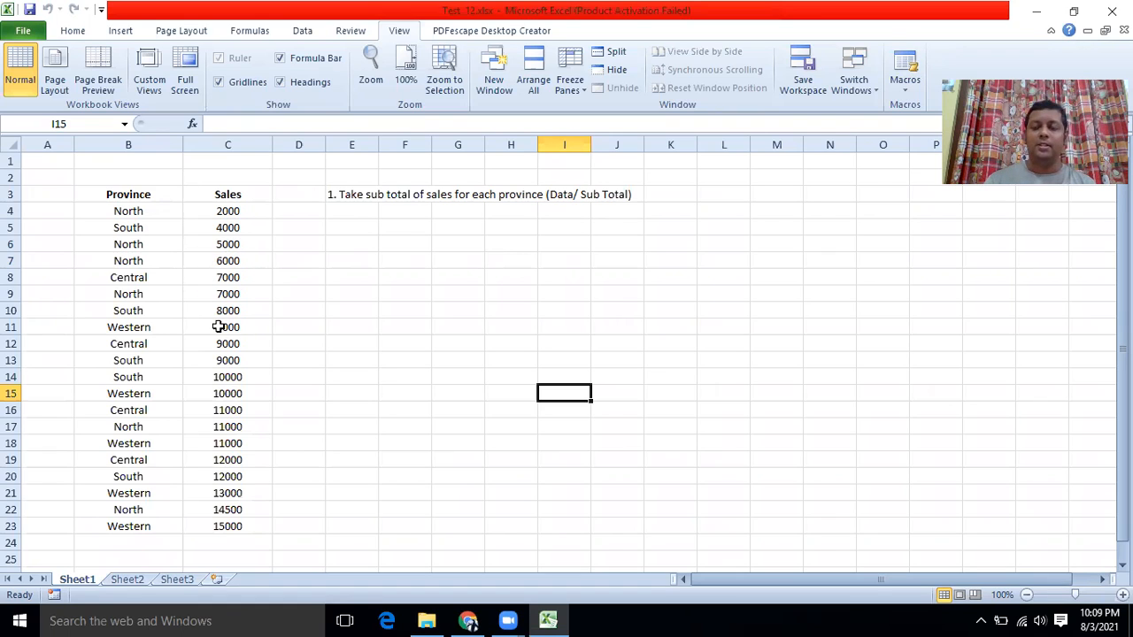
# Copy the Province and Sales table B3:C23 and paste the copy below it, starting at B26.
pyautogui.scroll(-1, 270, 208)
pyautogui.scroll(1, 270, 209)
pyautogui.scroll(-1, 270, 209)
pyautogui.scroll(1, 270, 209)
pyautogui.moveTo(104, 194); pyautogui.dragTo(237, 521)
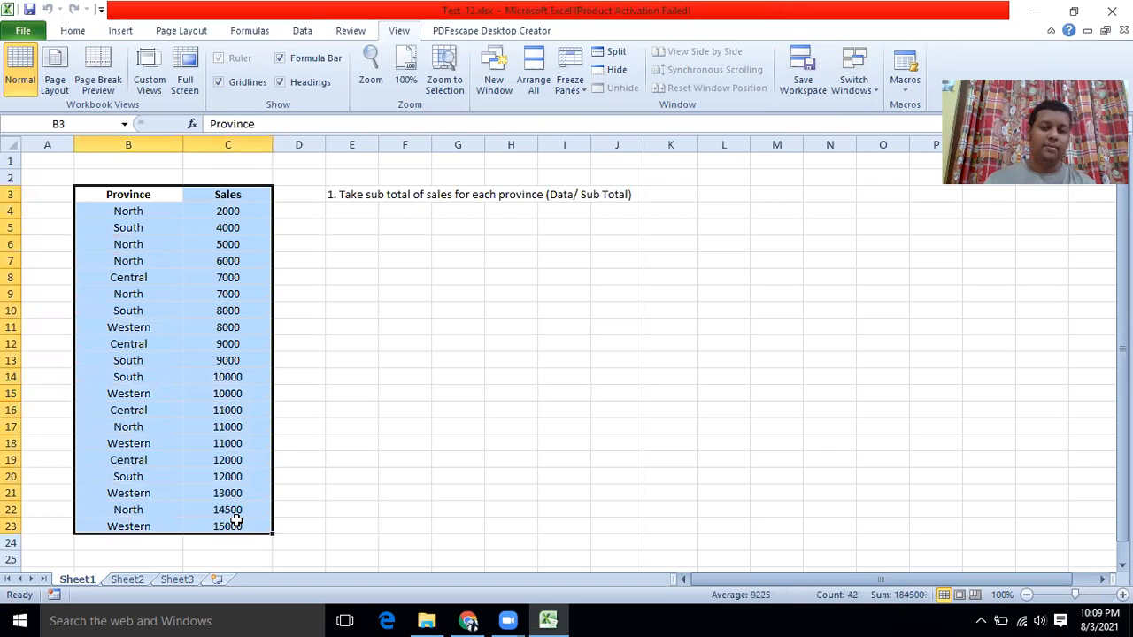
pyautogui.hotkey('ctrl', 'c')
pyautogui.scroll(-6, 234, 504)
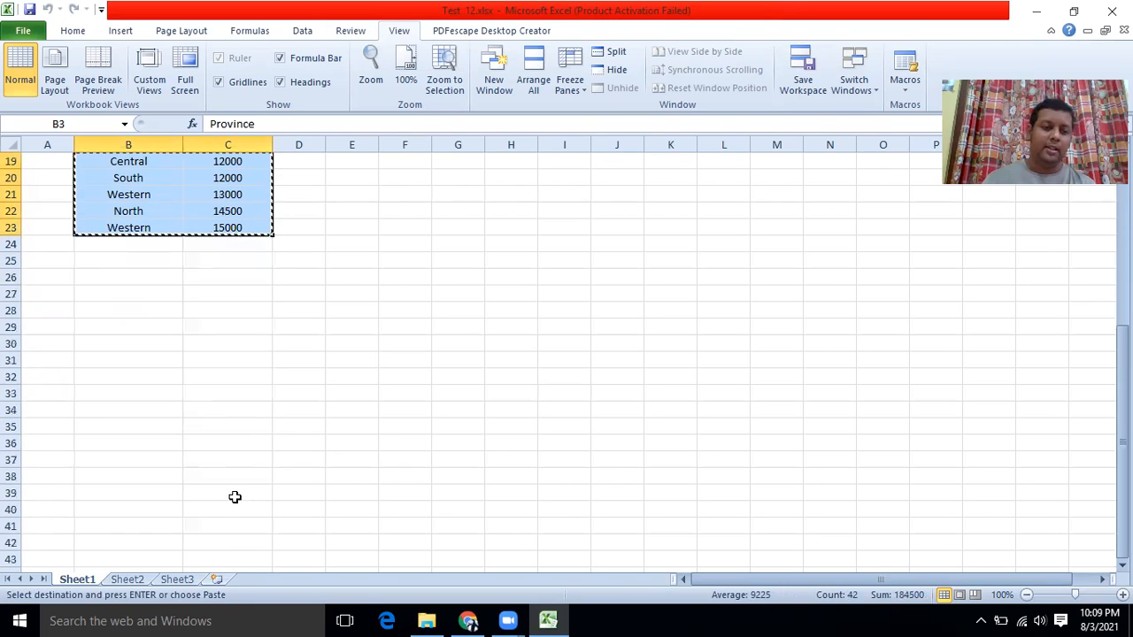
pyautogui.click(130, 278)
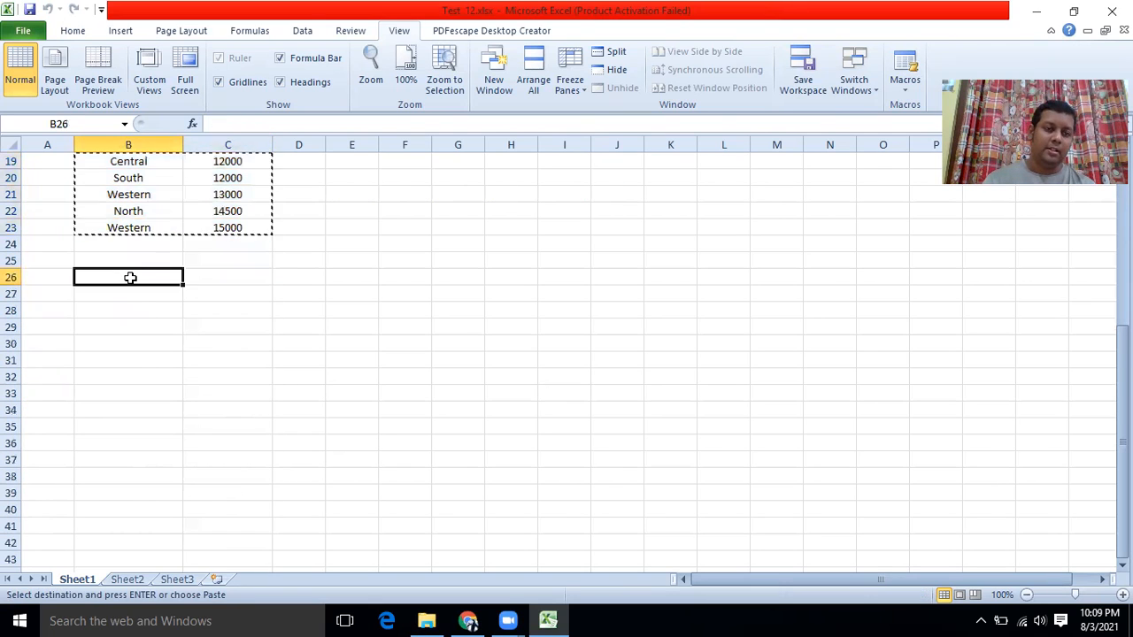
pyautogui.hotkey('ctrl', 'v')
pyautogui.click(364, 279)
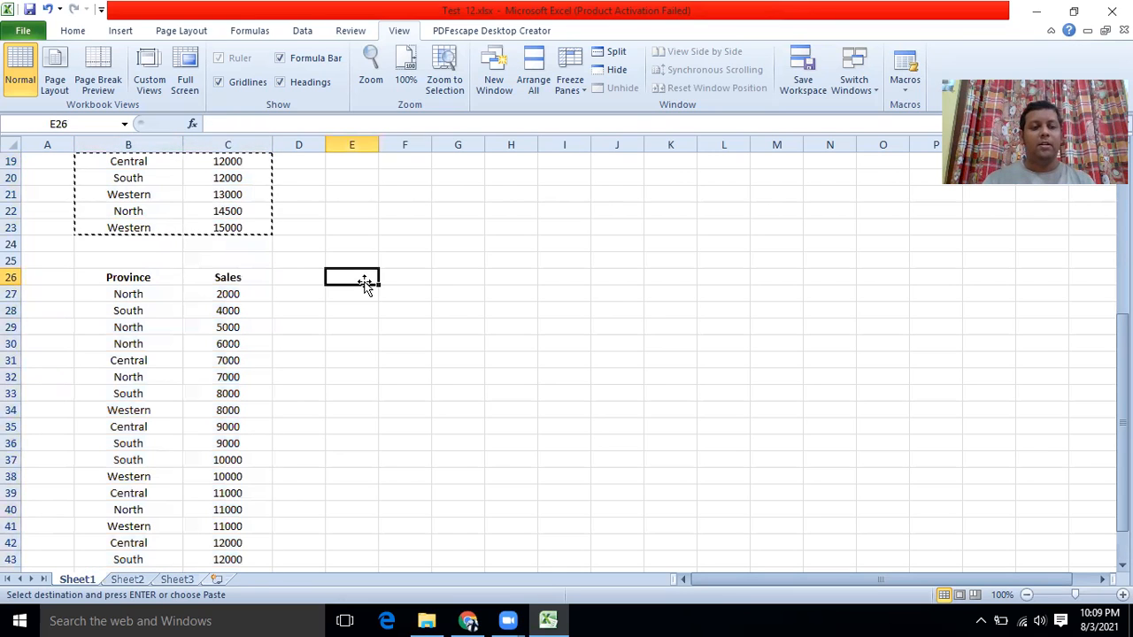
# Try adding Sum subtotals of Sales at each change in Province to the unsorted table copy B26:C46.
pyautogui.scroll(-2, 169, 286)
pyautogui.moveTo(132, 181); pyautogui.dragTo(226, 512)
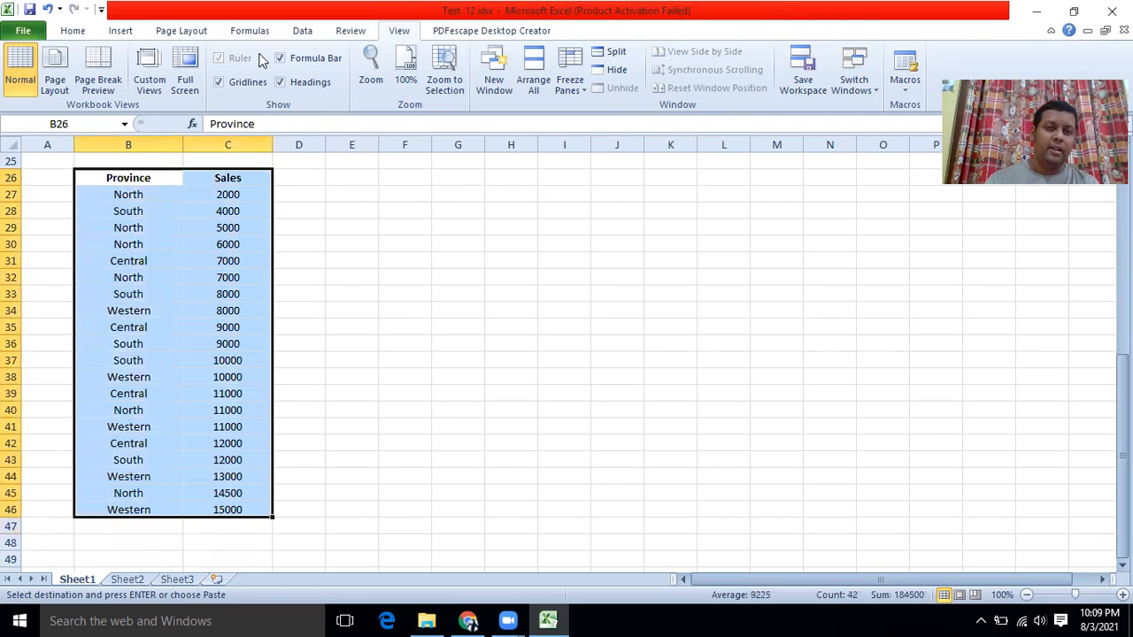
pyautogui.click(302, 32)
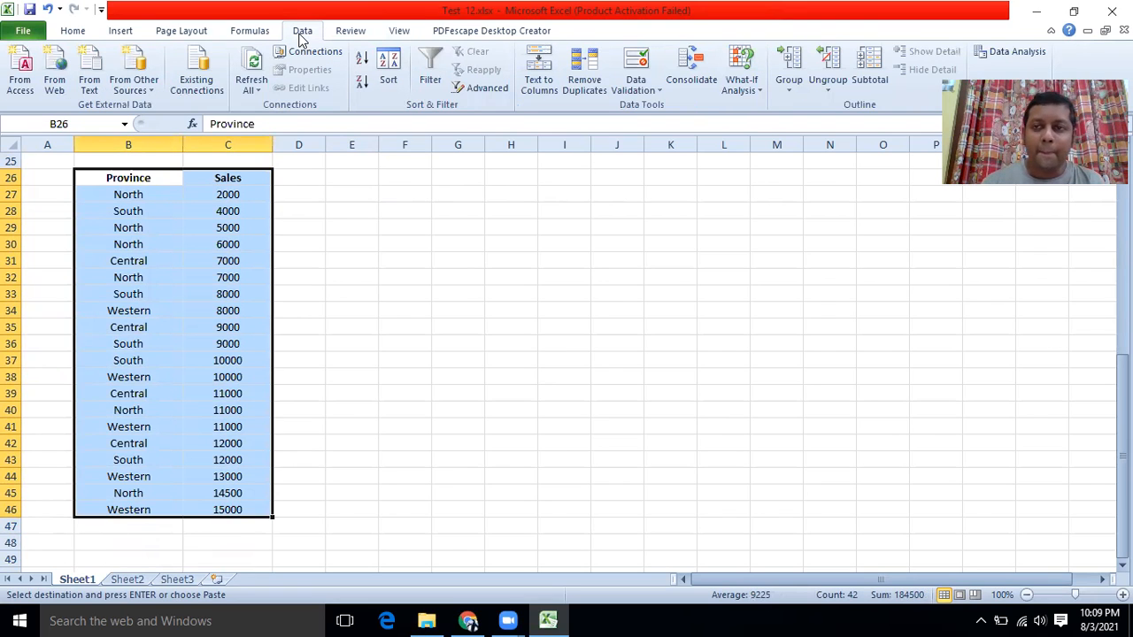
pyautogui.click(863, 68)
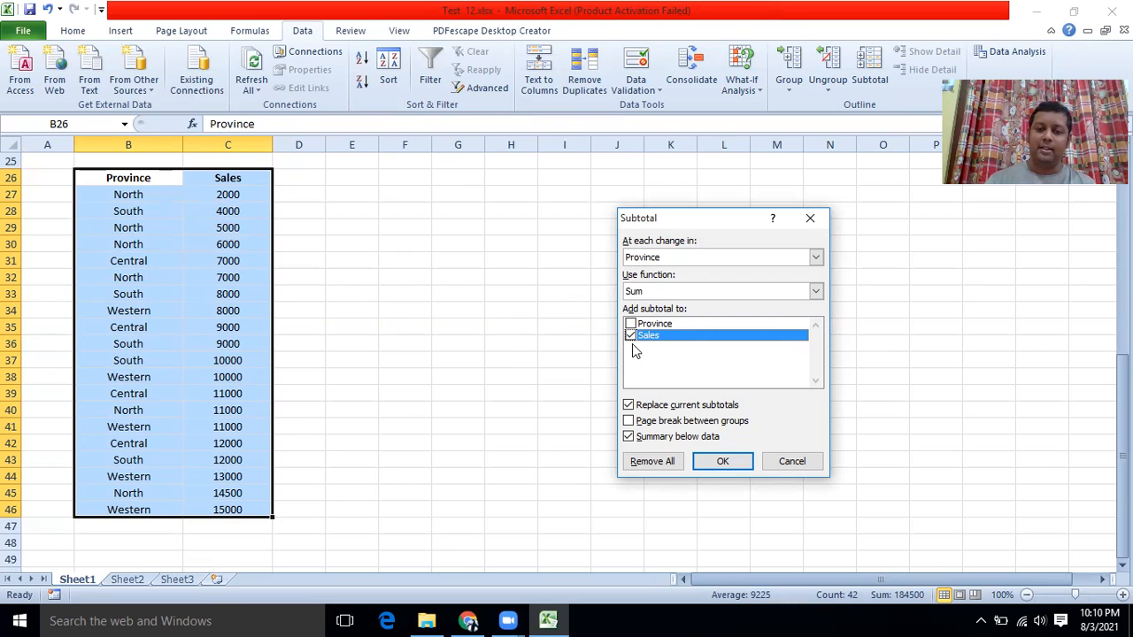
pyautogui.click(708, 468)
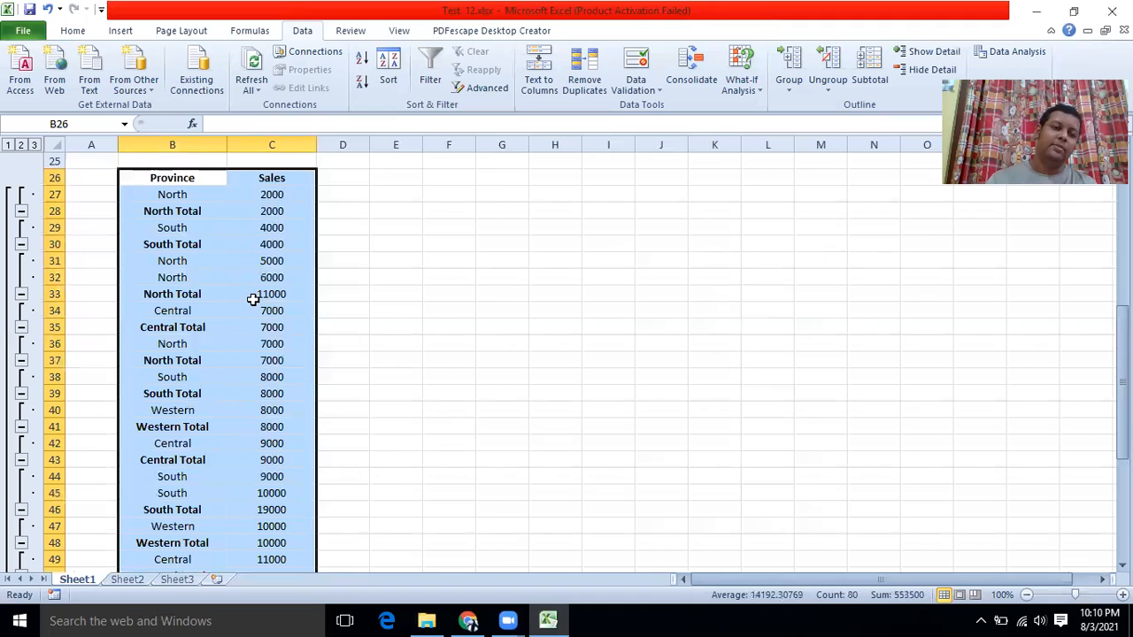
# Undo the subtotals on the table copy.
pyautogui.scroll(1, 253, 299)
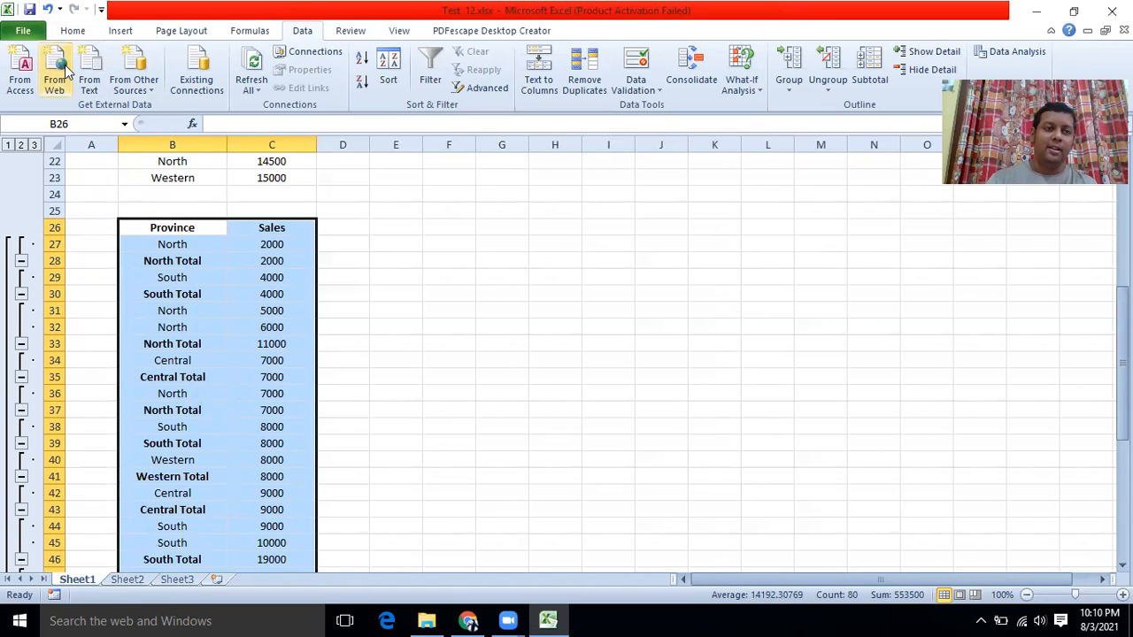
pyautogui.click(48, 10)
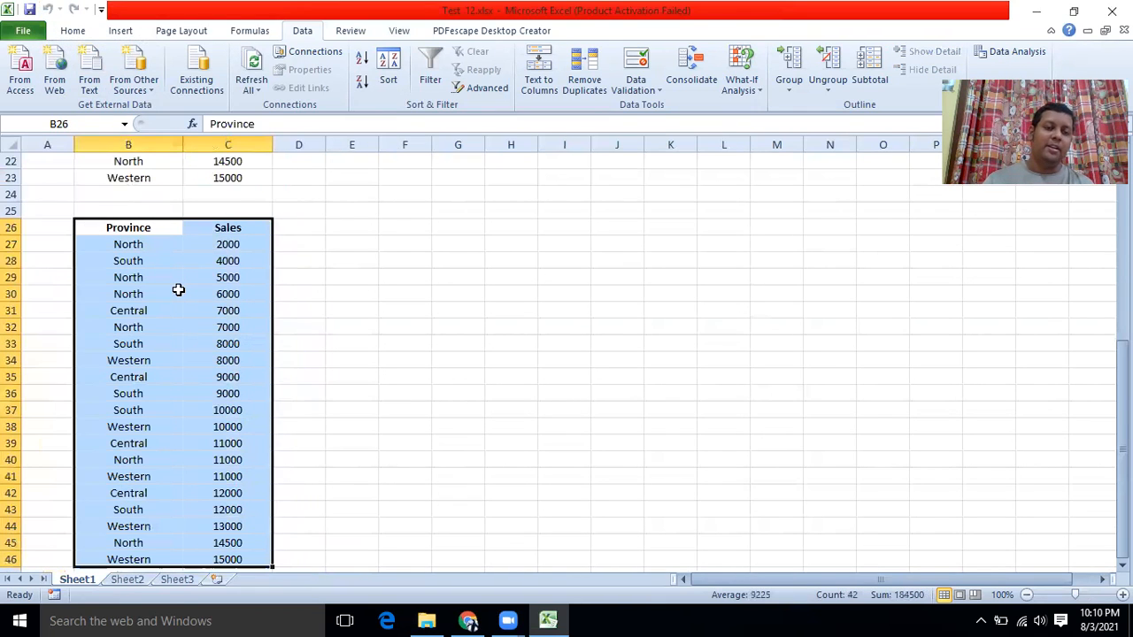
# Custom-sort the data rows B27:C46 by Province on values, from A to Z.
pyautogui.scroll(-1, 190, 329)
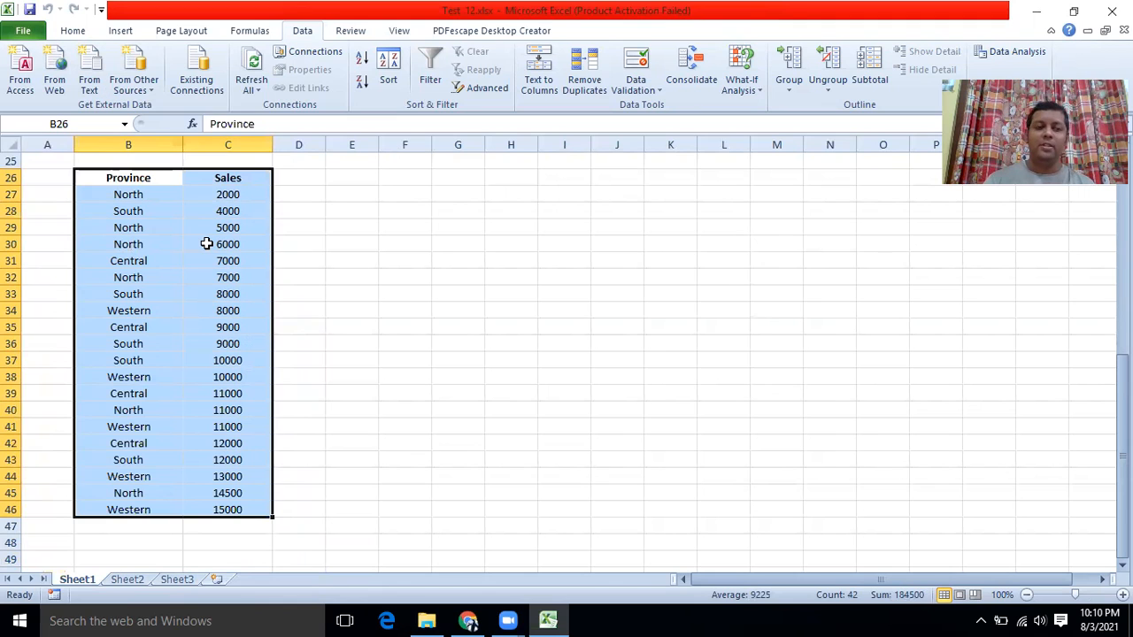
pyautogui.moveTo(120, 196); pyautogui.dragTo(209, 510)
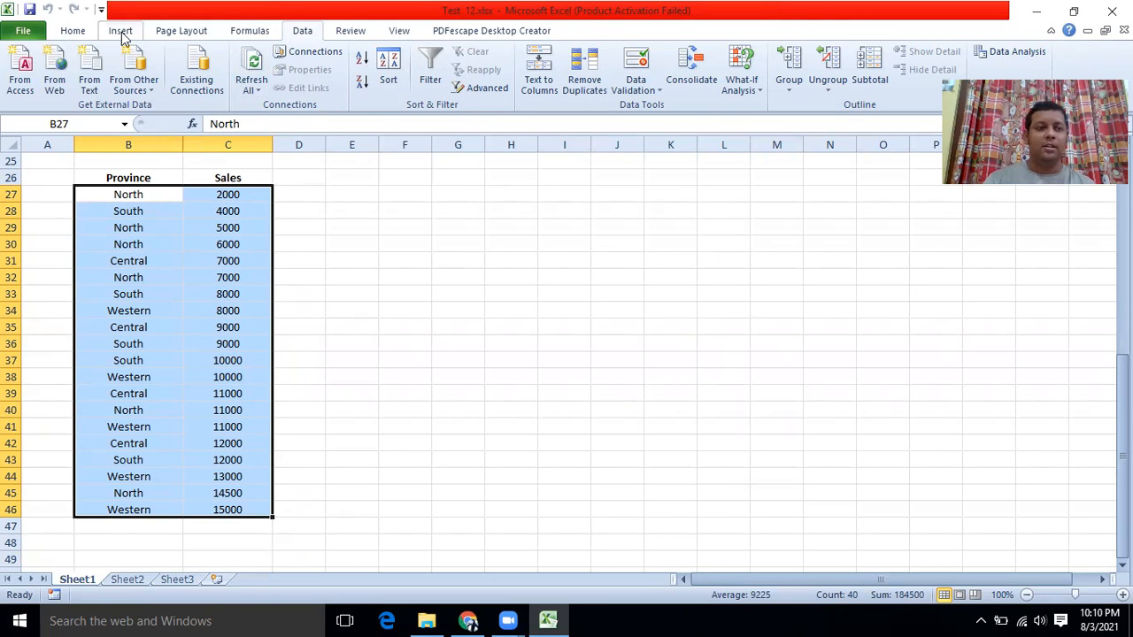
pyautogui.click(76, 31)
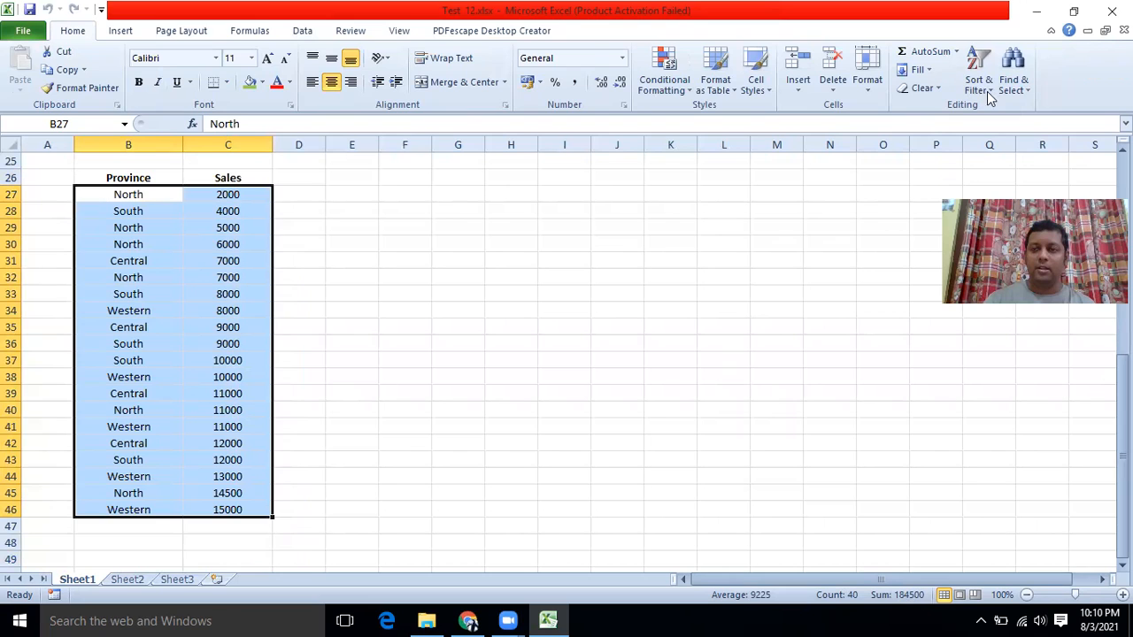
pyautogui.click(990, 98)
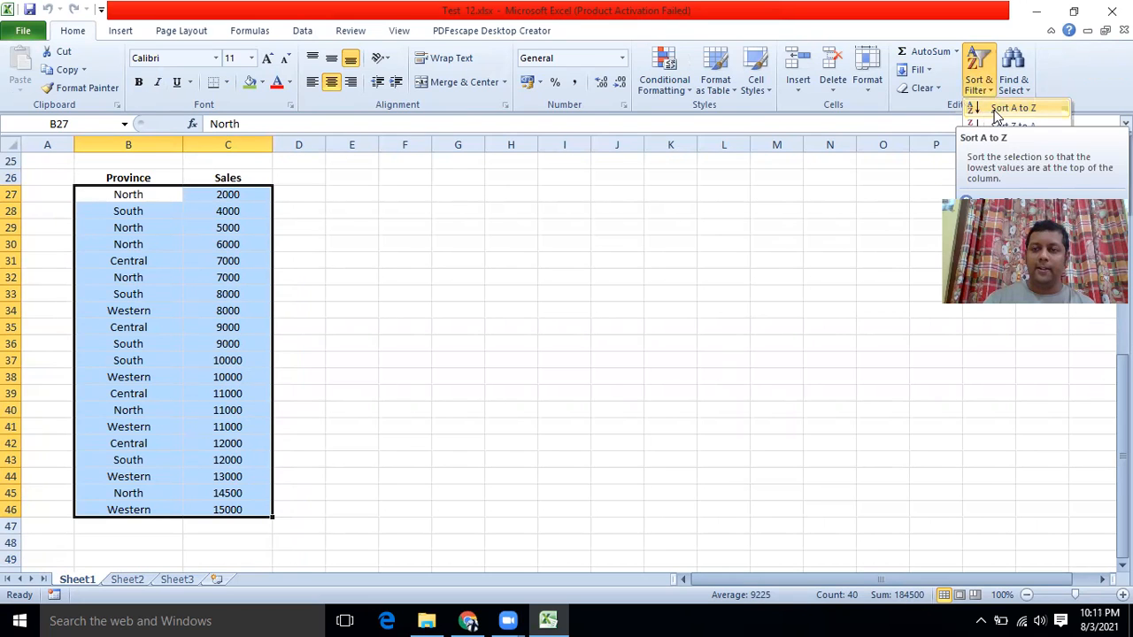
pyautogui.click(1006, 147)
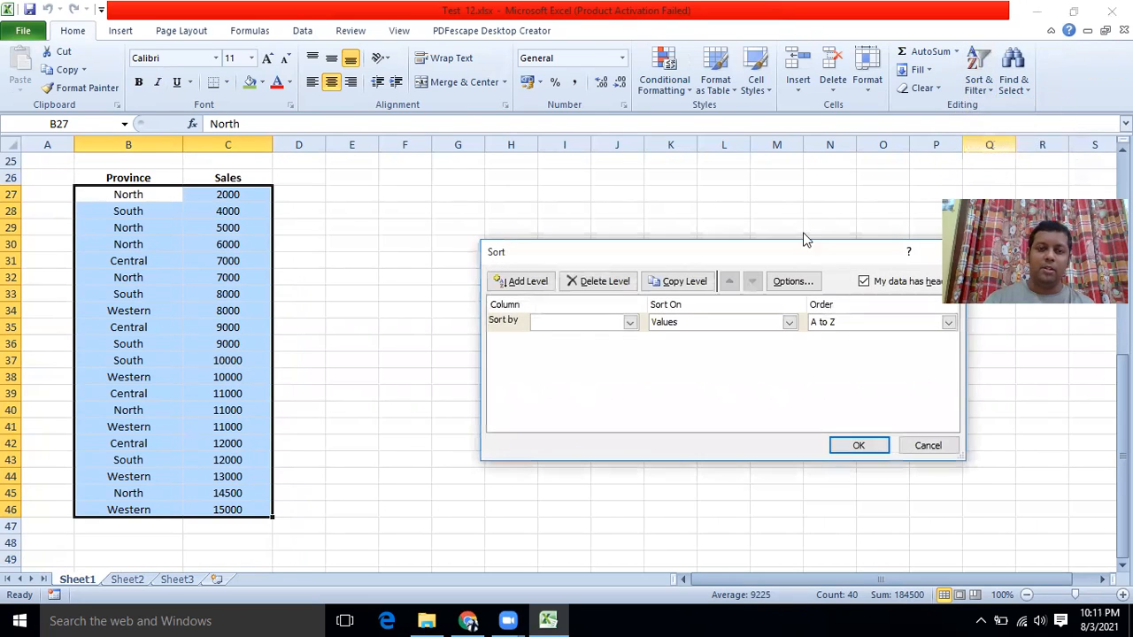
pyautogui.click(631, 323)
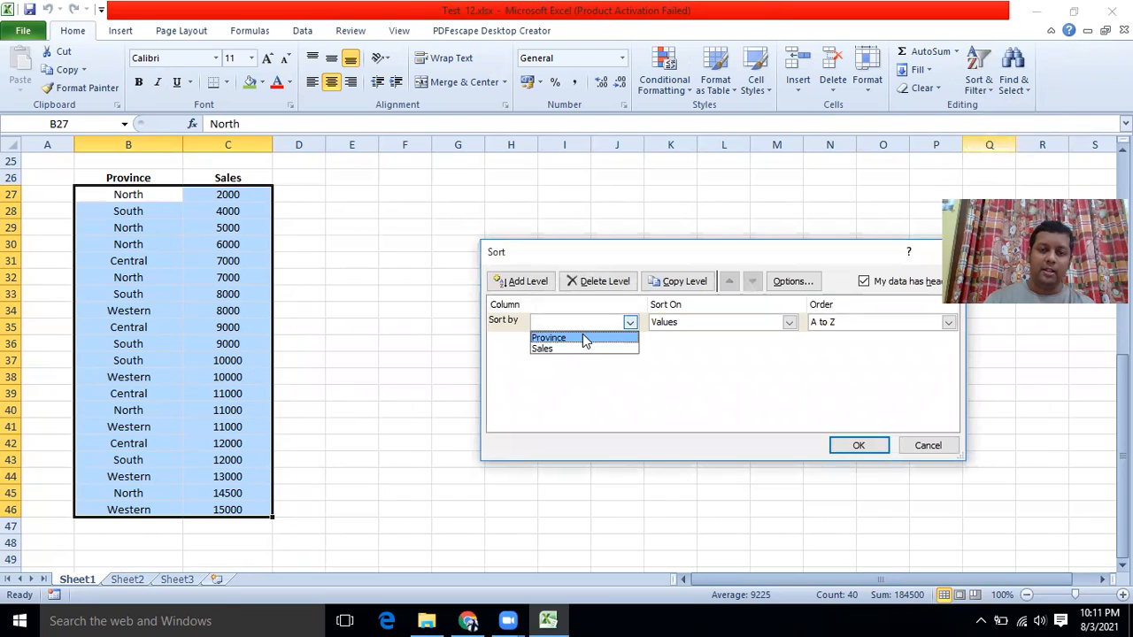
pyautogui.click(583, 338)
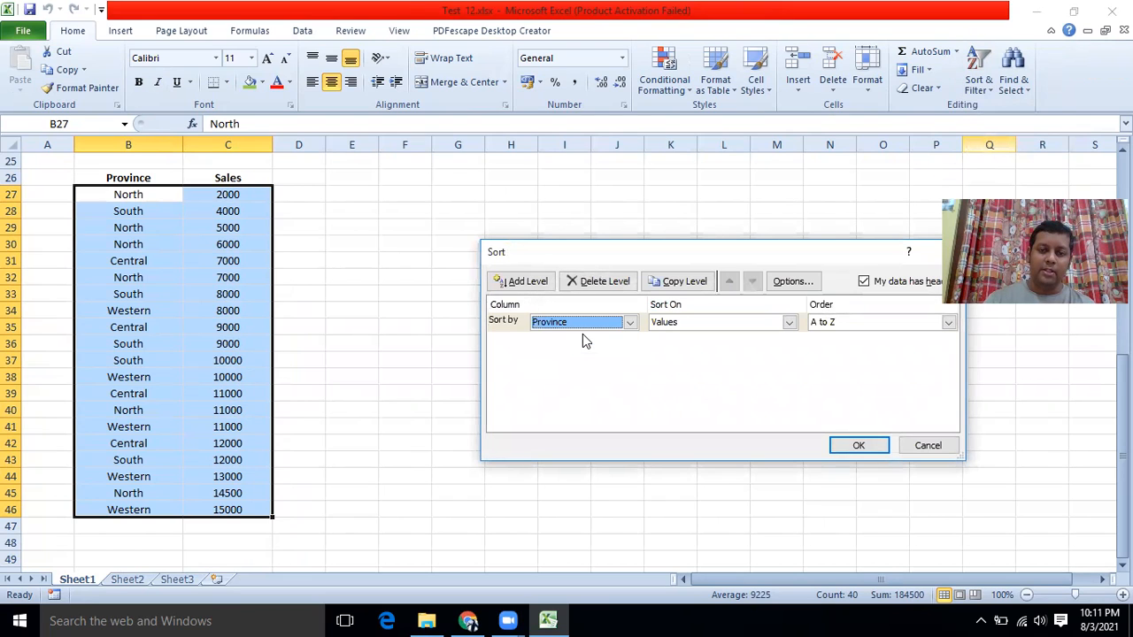
pyautogui.click(860, 447)
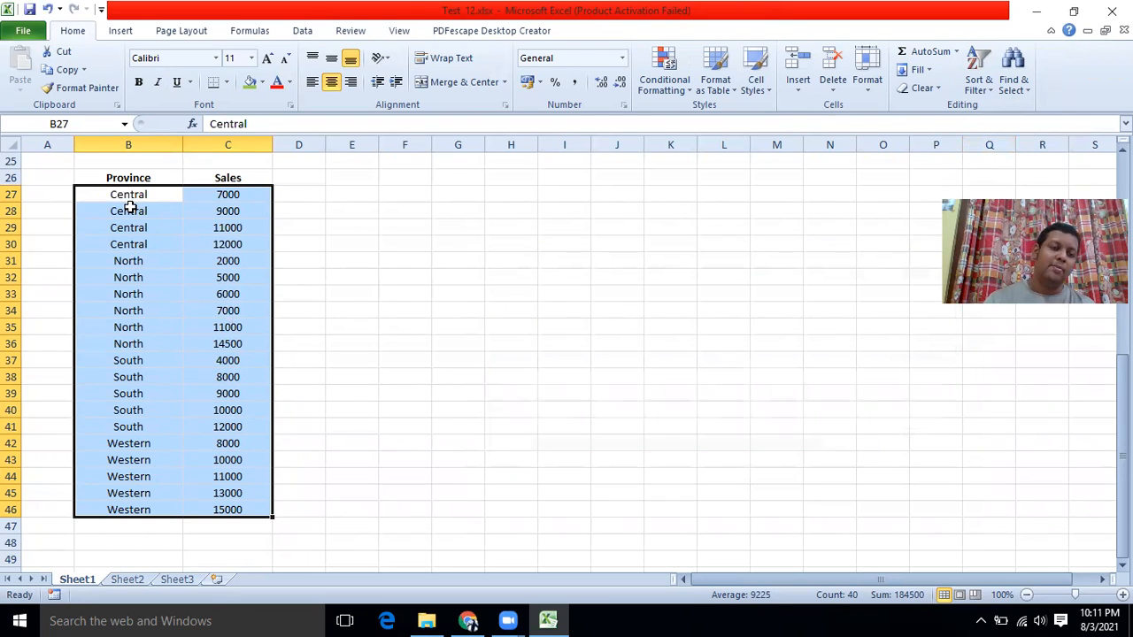
pyautogui.click(409, 257)
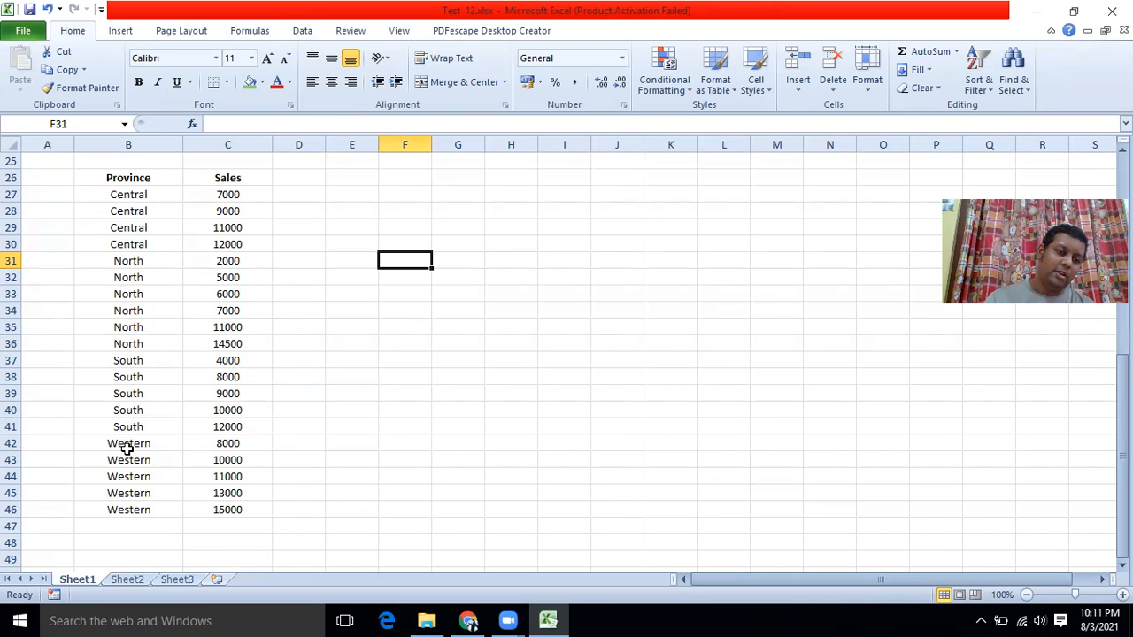
pyautogui.click(305, 299)
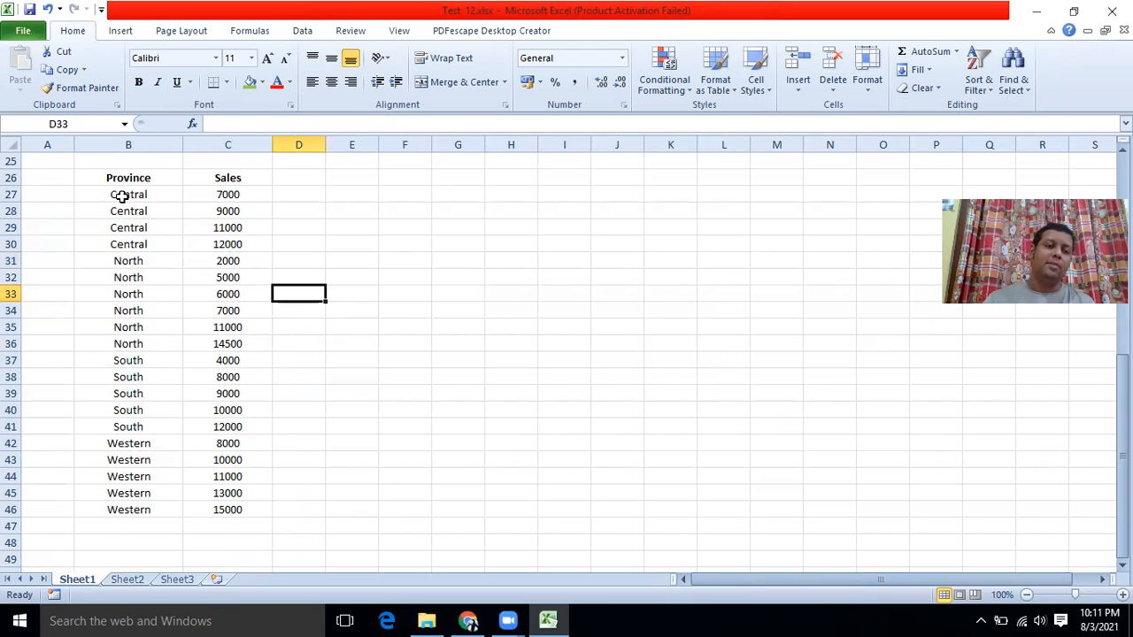
# Add Sum subtotals of Sales at each change in Province to the sorted table B26:C46, with the summary below the data.
pyautogui.moveTo(109, 177); pyautogui.dragTo(244, 505)
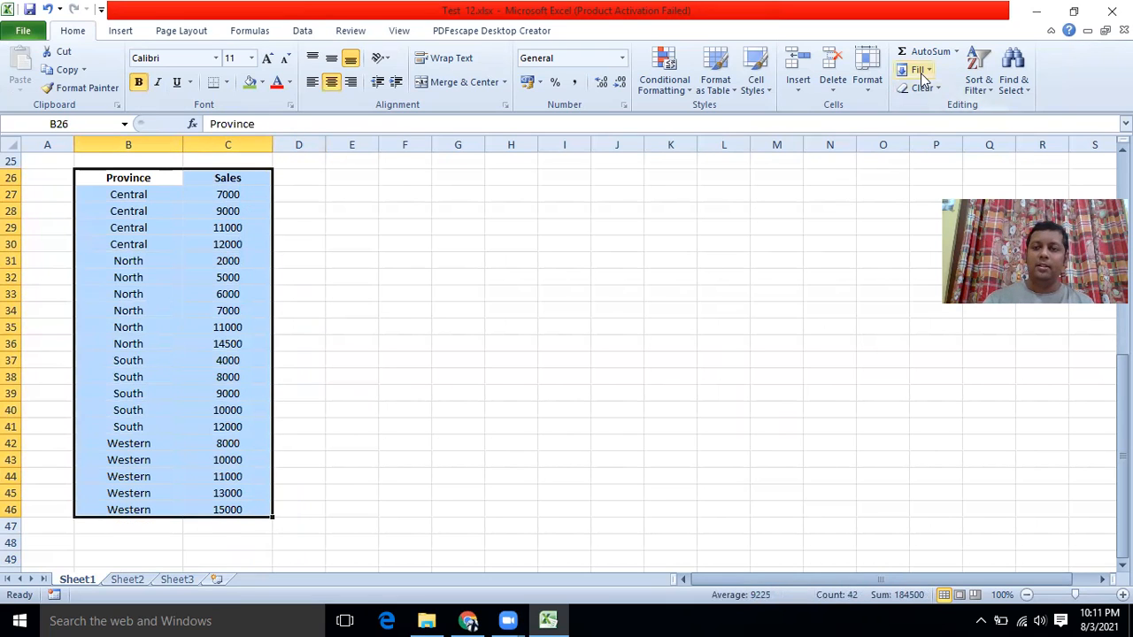
pyautogui.click(302, 30)
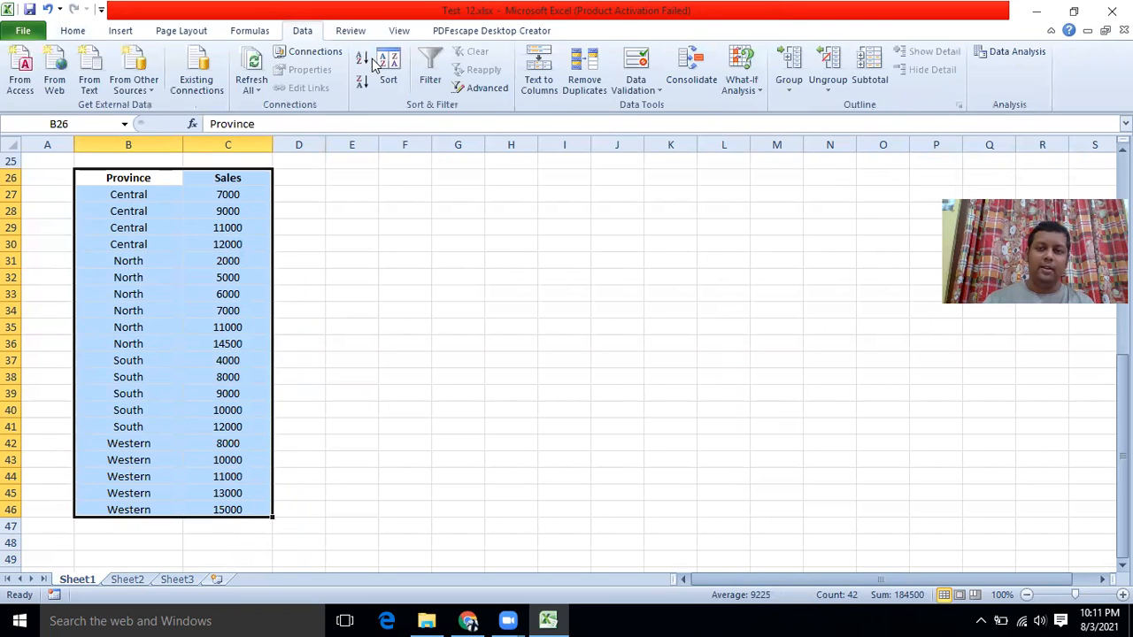
pyautogui.click(870, 71)
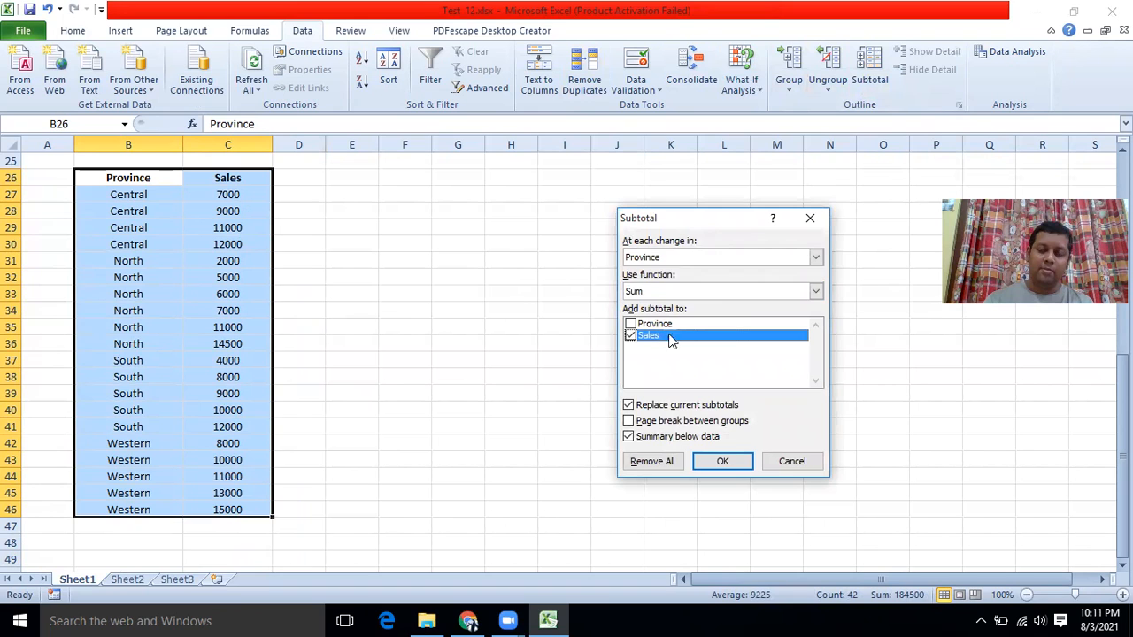
pyautogui.click(721, 459)
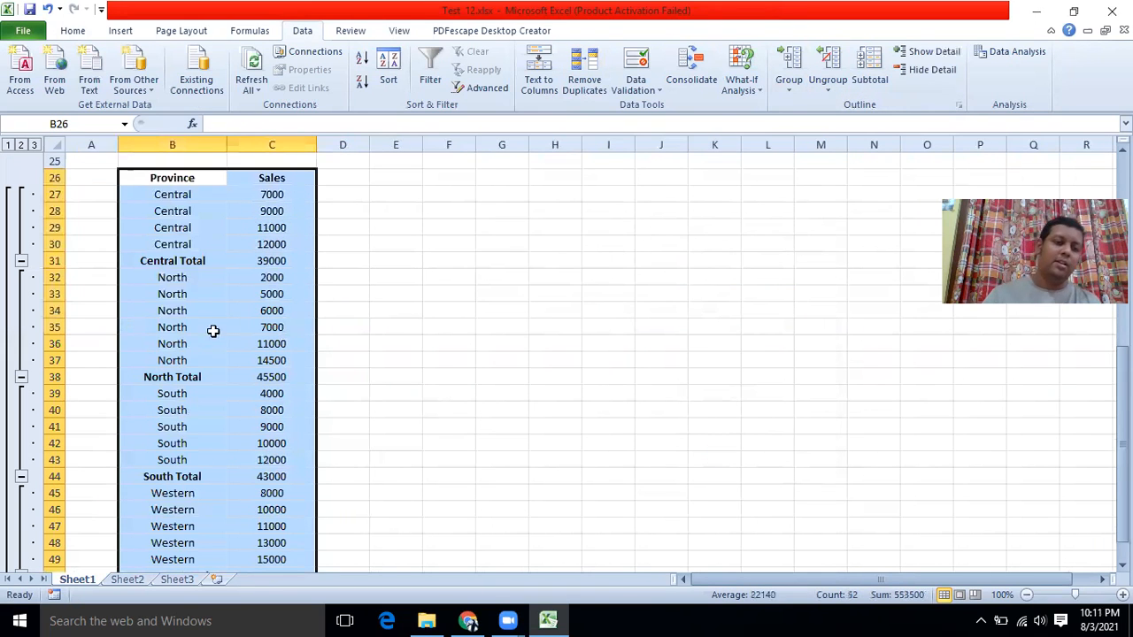
# Review the province subtotals and grand total in the table copy starting at B26 against the original table above it.
pyautogui.scroll(2, 231, 323)
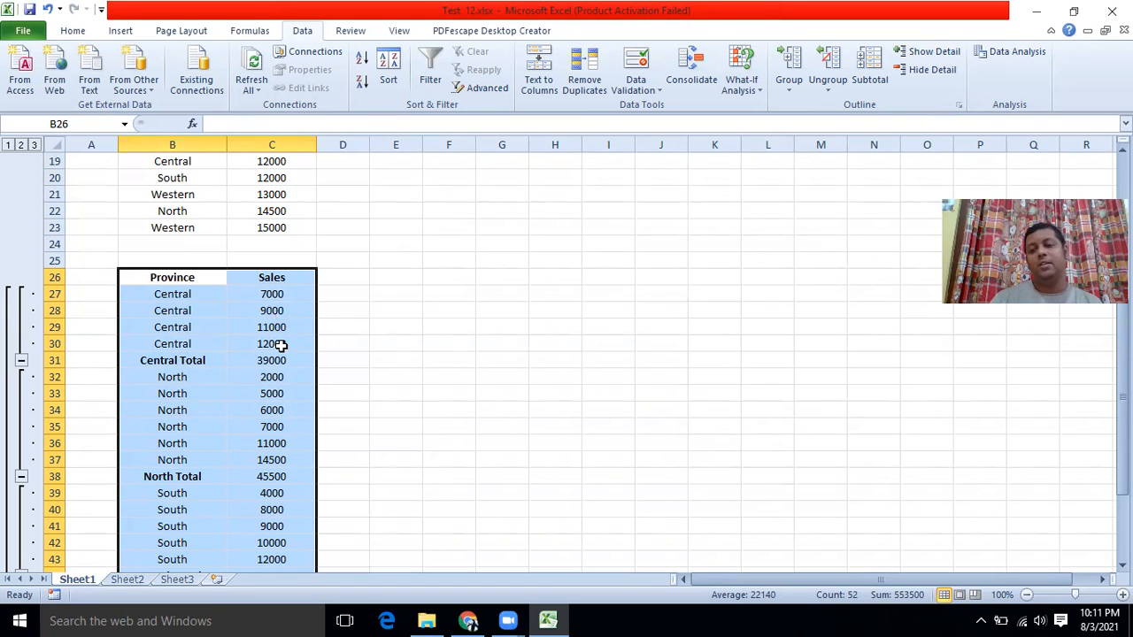
pyautogui.scroll(-5, 286, 362)
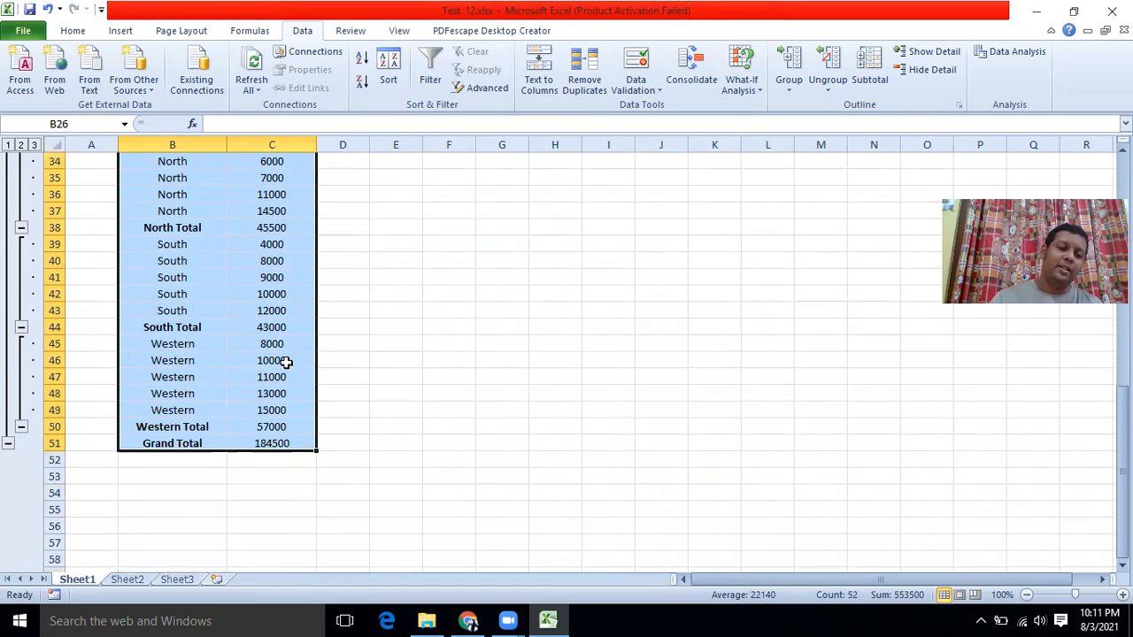
pyautogui.scroll(1, 286, 362)
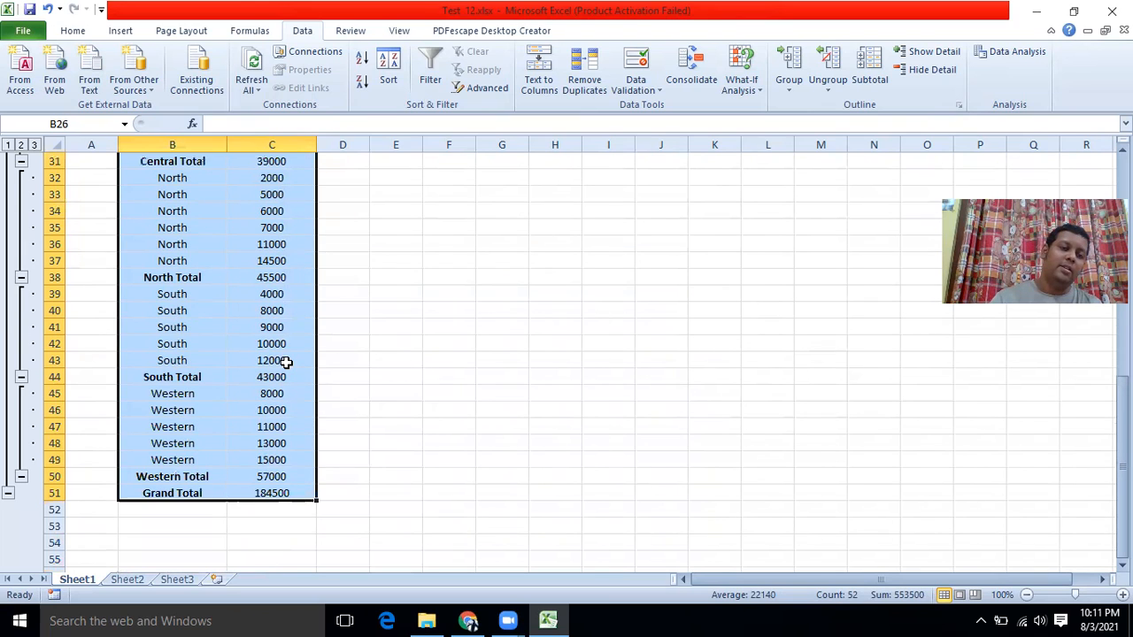
pyautogui.scroll(2, 286, 362)
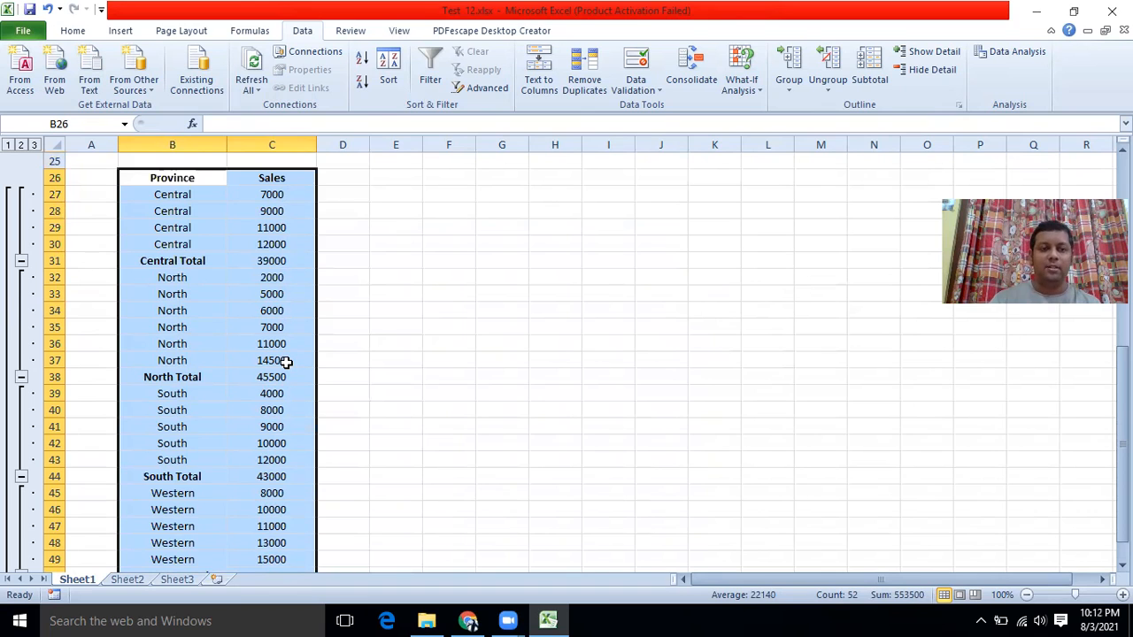
pyautogui.scroll(2, 286, 362)
pyautogui.scroll(2, 286, 362)
pyautogui.scroll(-2, 286, 363)
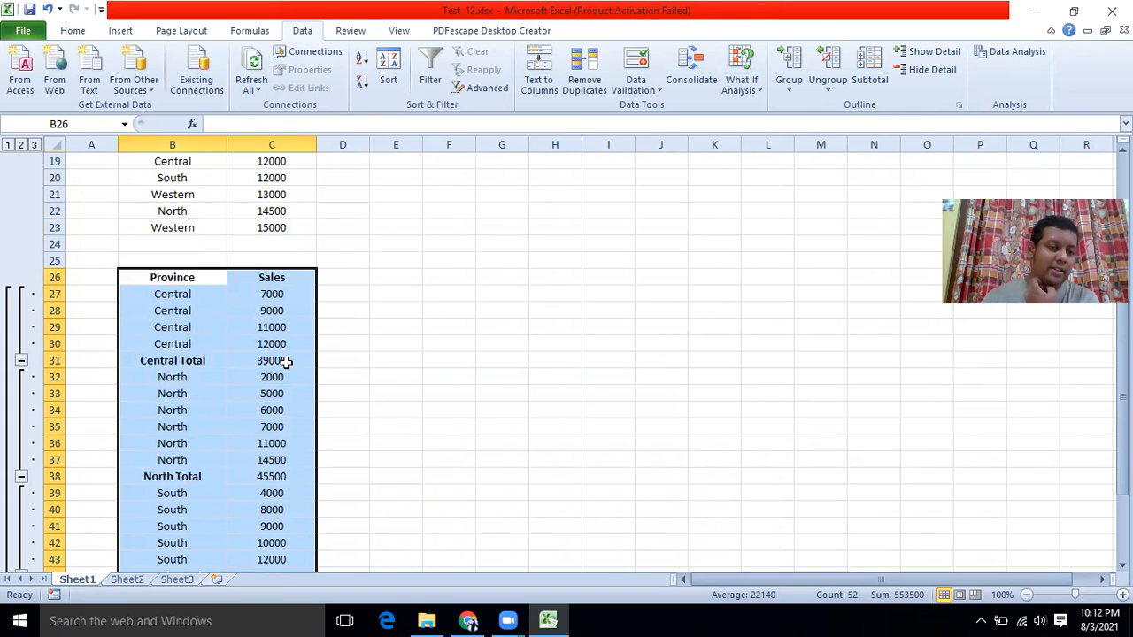
pyautogui.scroll(2, 286, 362)
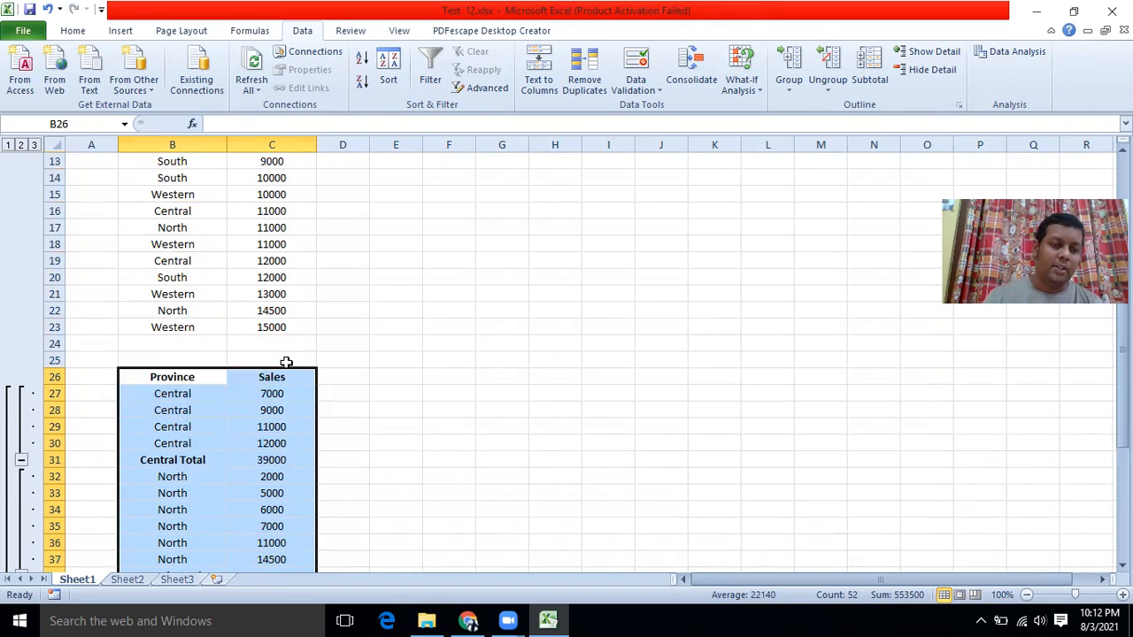
# Copy the original Province and Sales table B3:C23 and paste it below the subtotaled table, starting at B54.
pyautogui.scroll(4, 286, 362)
pyautogui.moveTo(160, 195); pyautogui.dragTo(269, 525)
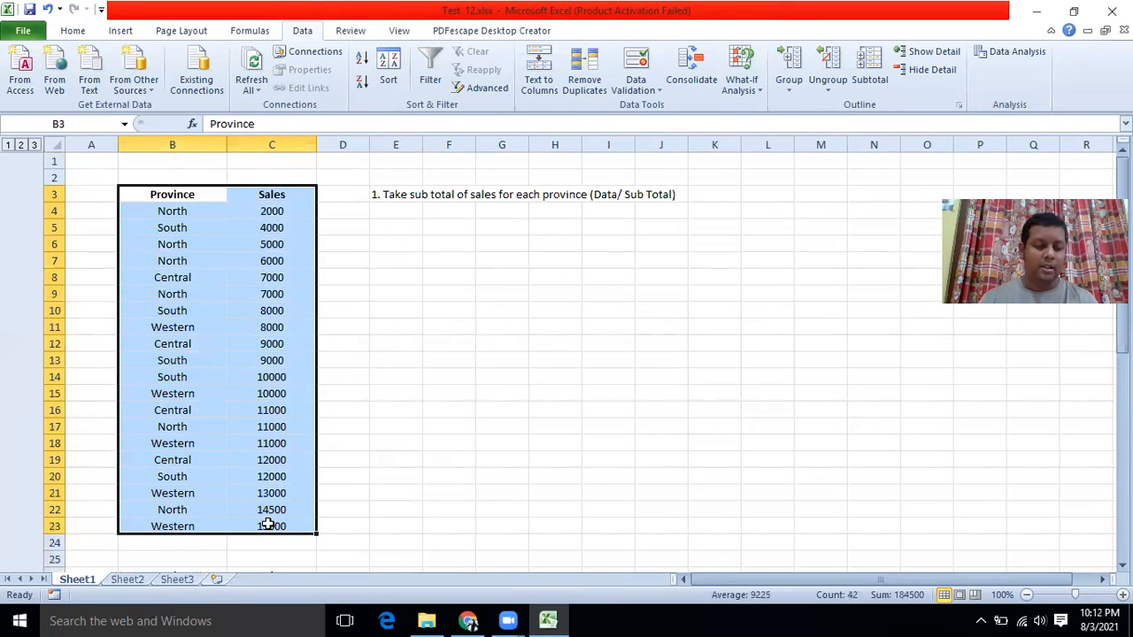
pyautogui.hotkey('ctrl', 'c')
pyautogui.scroll(-9, 283, 524)
pyautogui.scroll(3, 356, 450)
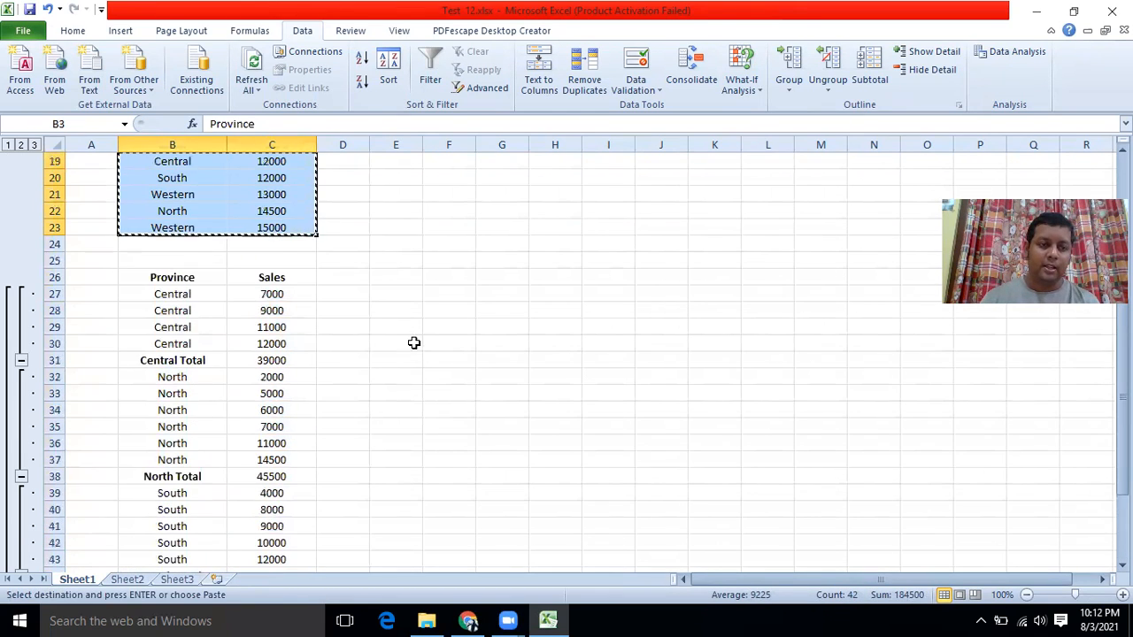
pyautogui.scroll(-10, 413, 342)
pyautogui.click(157, 251)
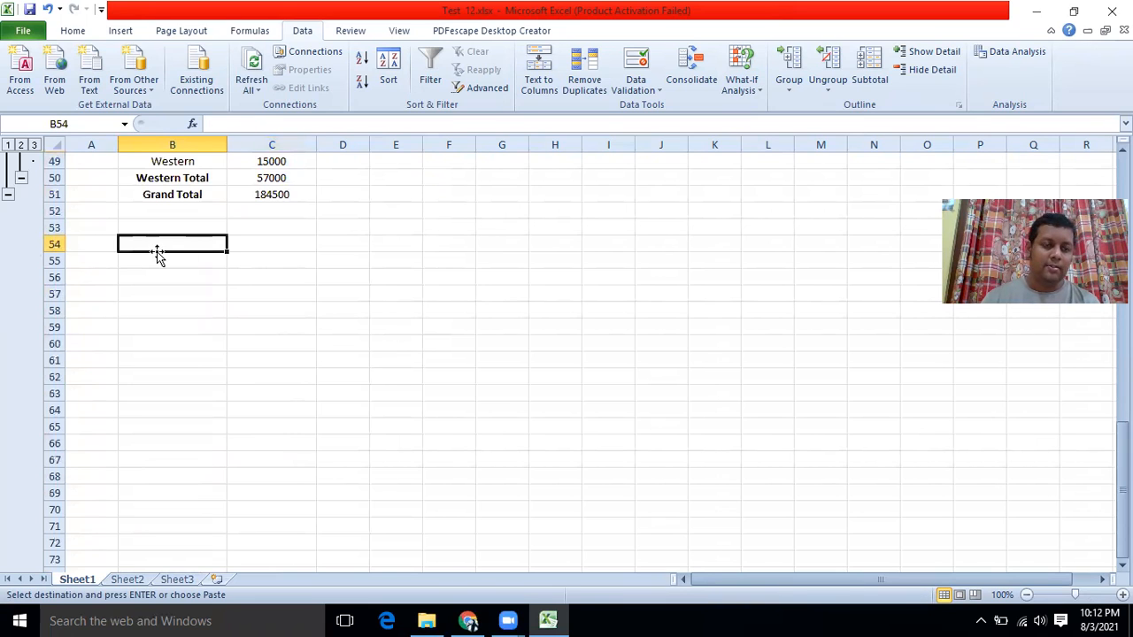
pyautogui.hotkey('ctrl', 'v')
pyautogui.scroll(-2, 174, 272)
pyautogui.scroll(1, 173, 230)
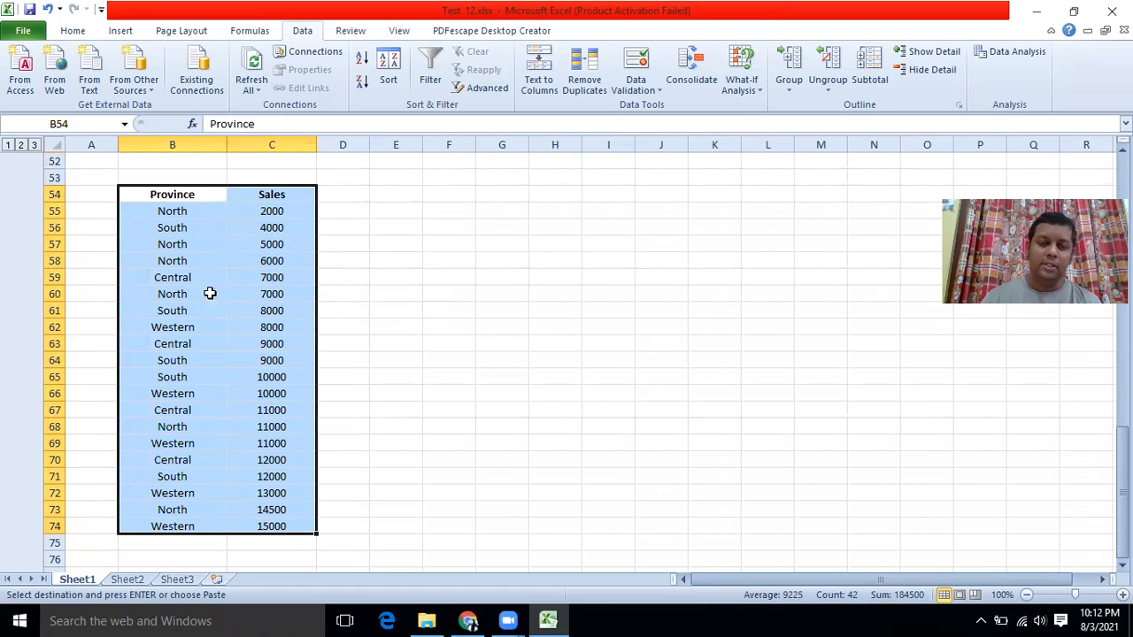
# Custom-sort the table copy B54:C74 by Province on values, from A to Z, treating the first row as headers.
pyautogui.click(166, 218)
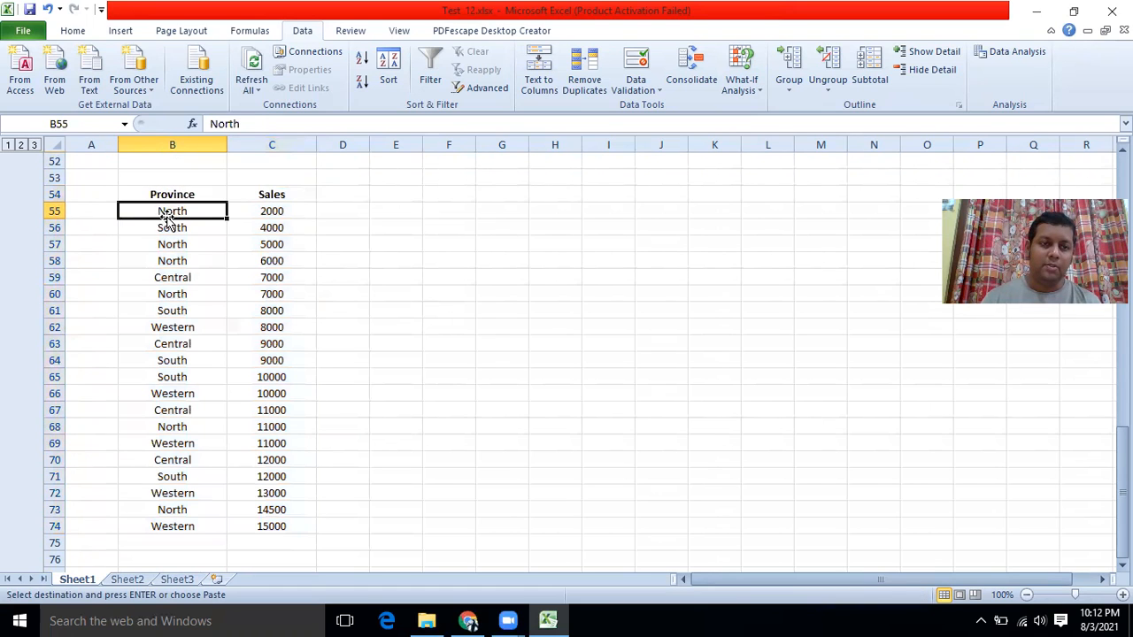
pyautogui.moveTo(148, 193); pyautogui.dragTo(257, 526)
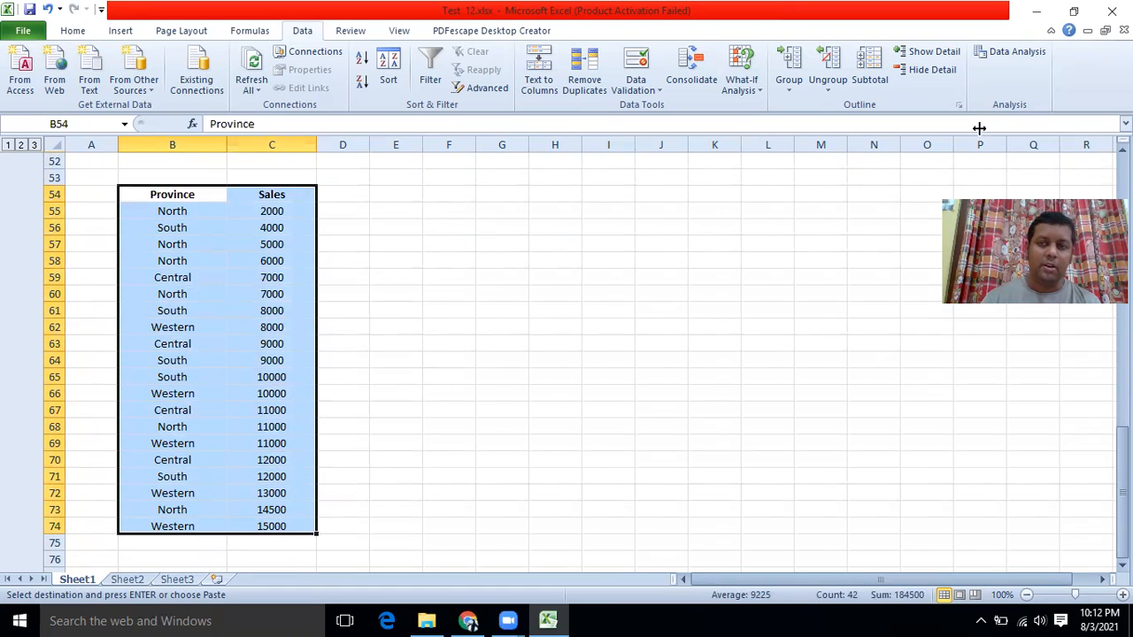
pyautogui.click(74, 32)
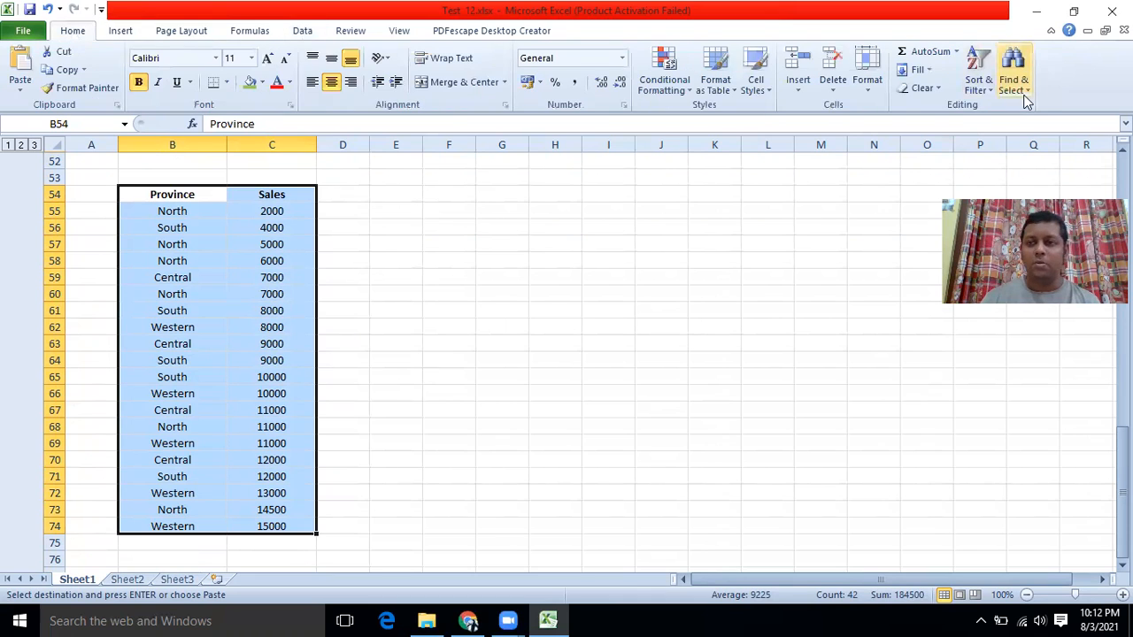
pyautogui.click(981, 88)
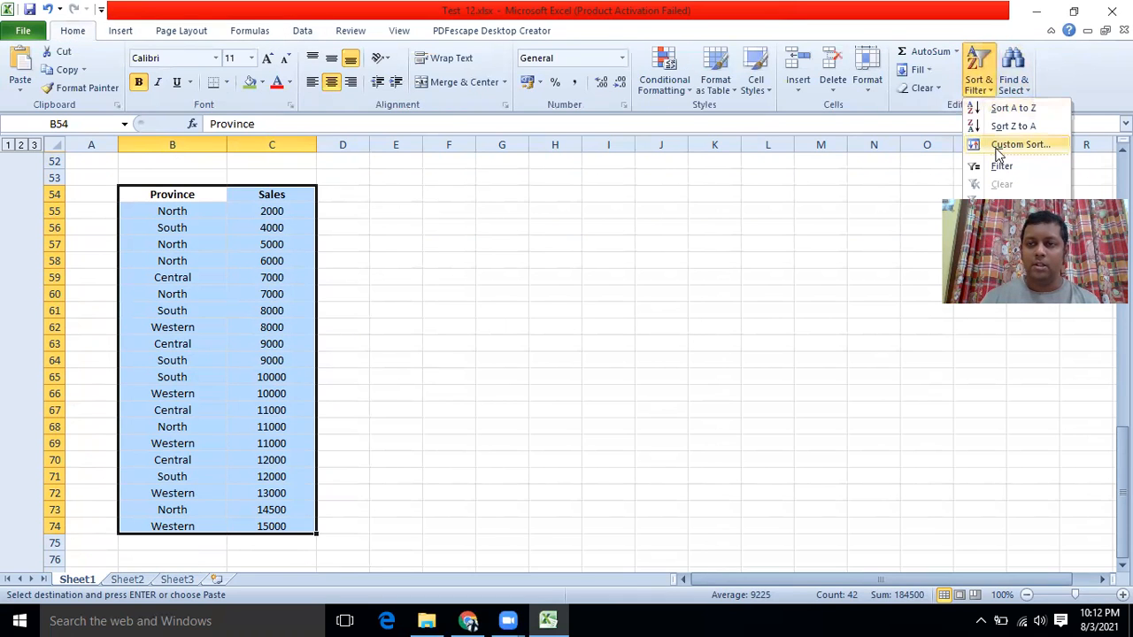
pyautogui.click(1000, 146)
pyautogui.click(630, 323)
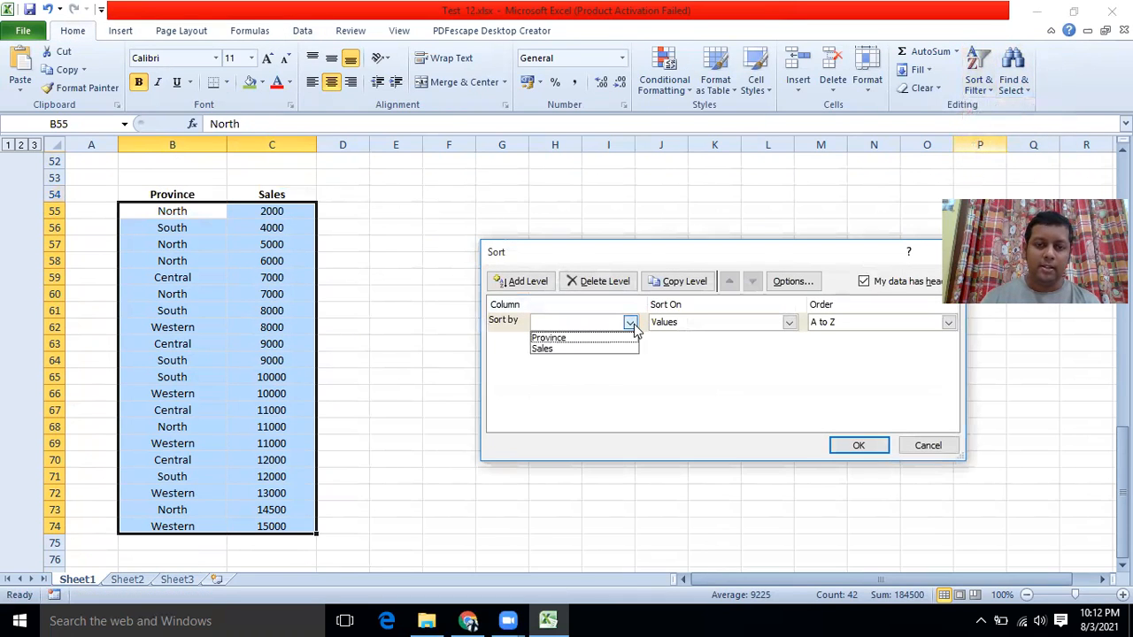
pyautogui.click(548, 336)
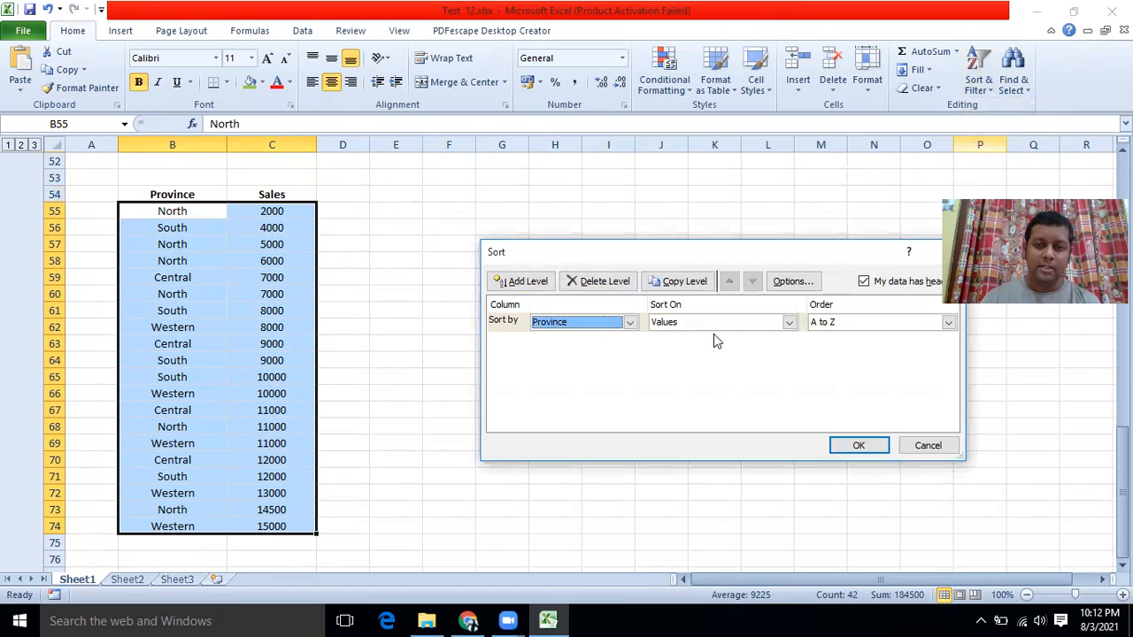
pyautogui.click(859, 445)
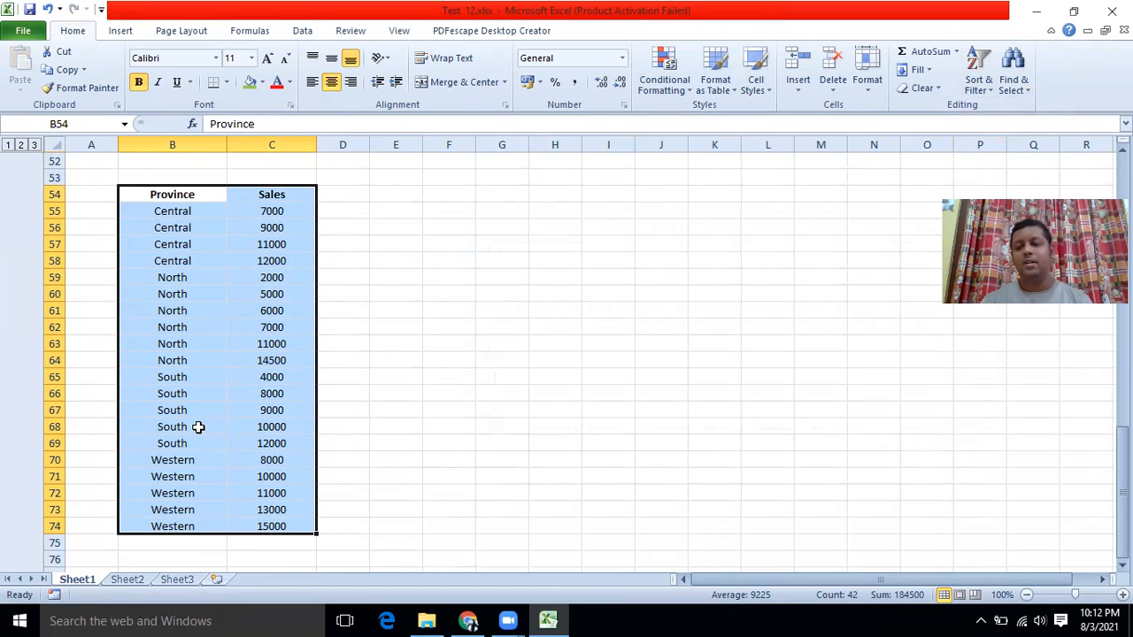
# Add Average subtotals of Sales at each change in Province to the sorted table B54:C74.
pyautogui.click(181, 243)
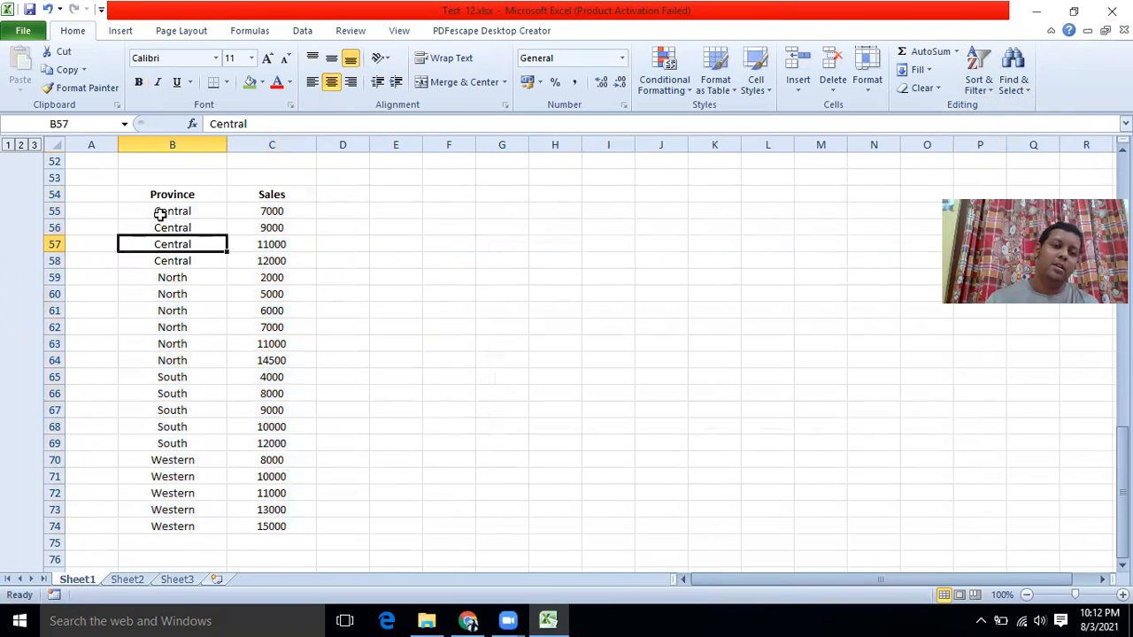
pyautogui.click(160, 214)
pyautogui.moveTo(185, 218); pyautogui.dragTo(242, 228)
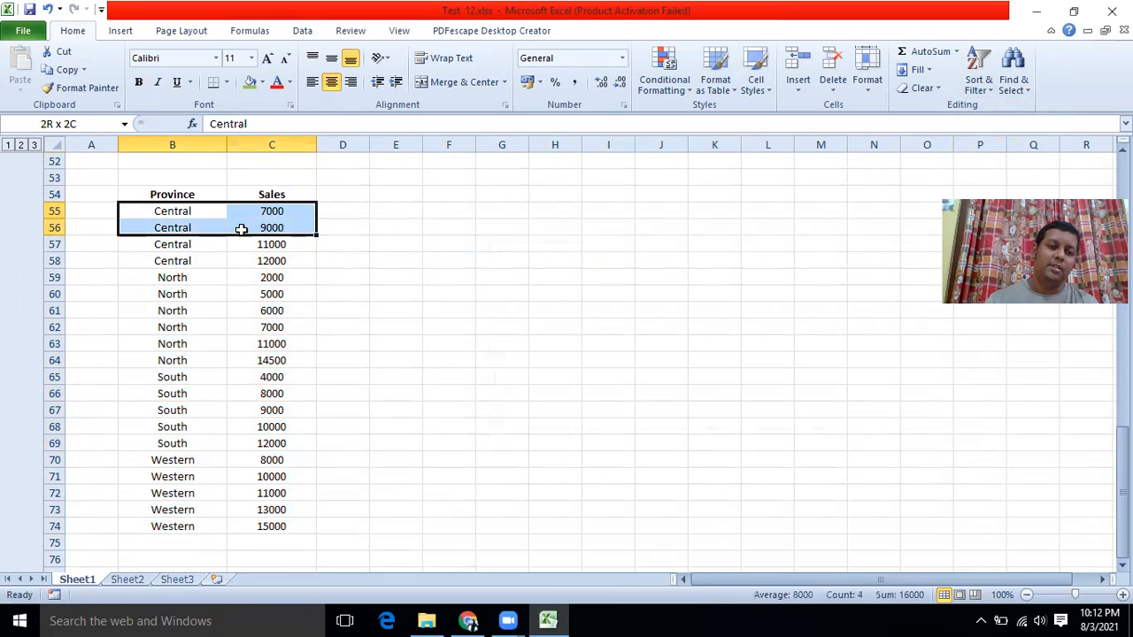
pyautogui.moveTo(185, 195); pyautogui.dragTo(228, 526)
pyautogui.click(302, 30)
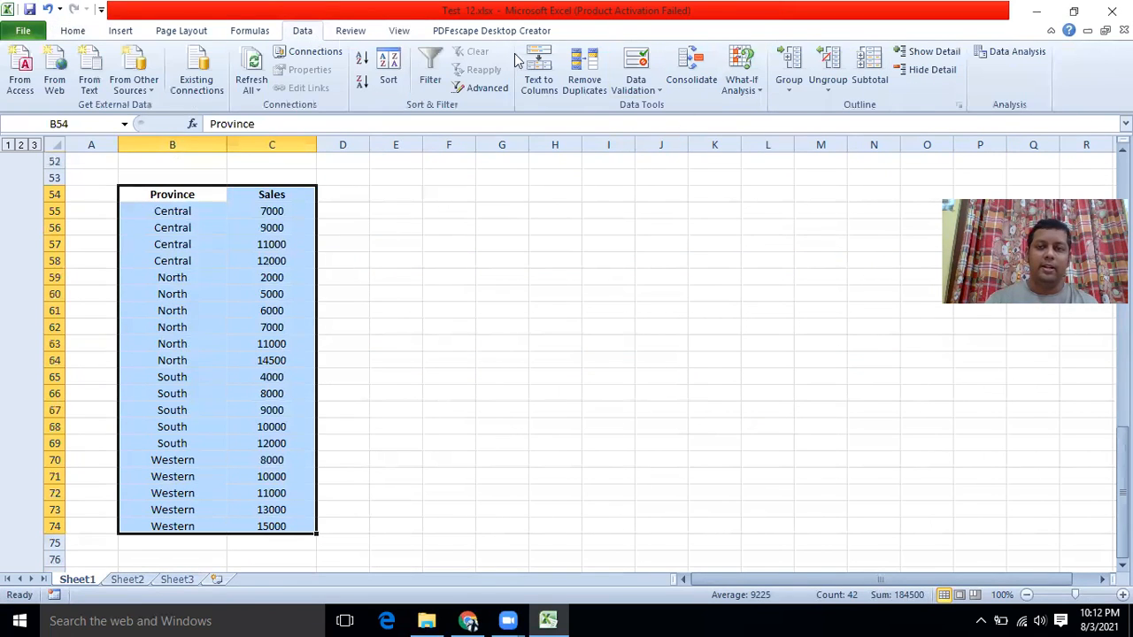
pyautogui.click(871, 70)
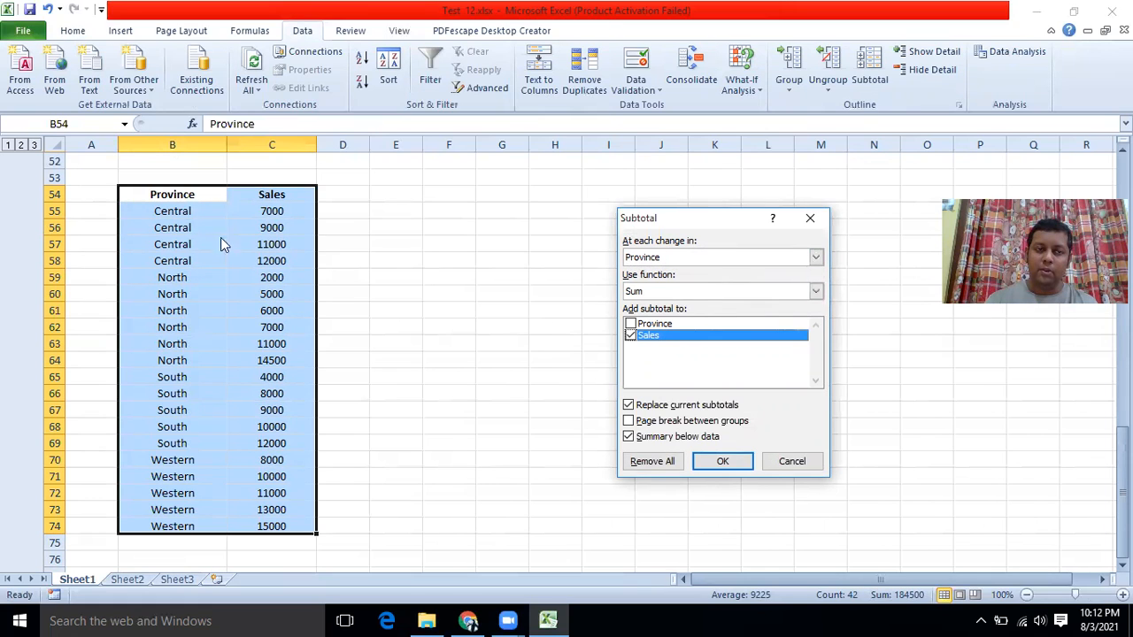
pyautogui.click(659, 292)
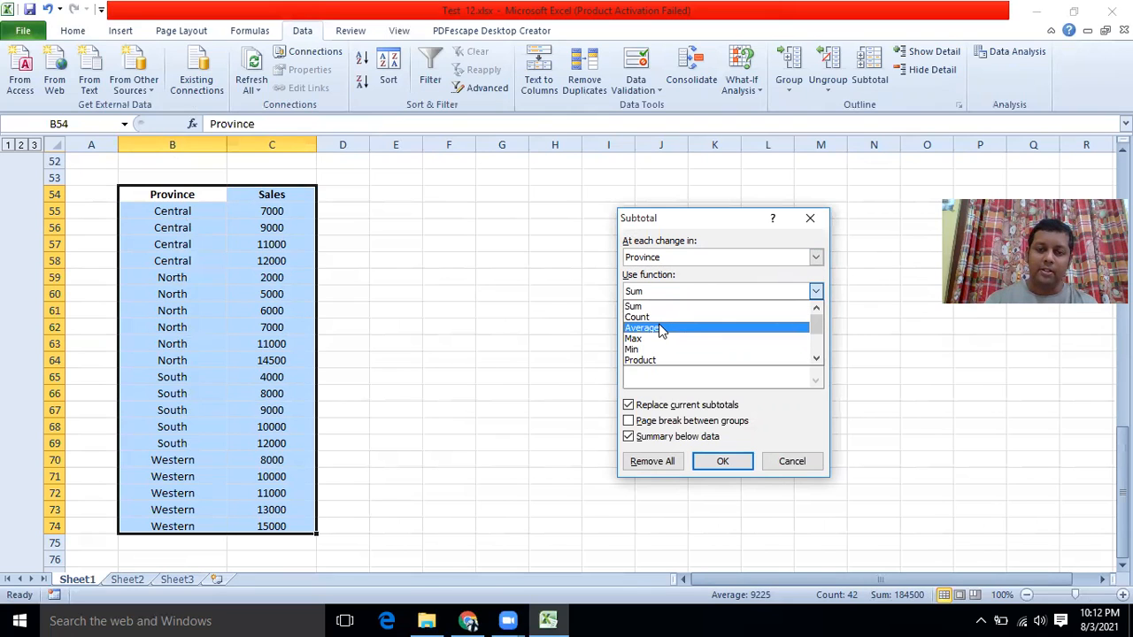
pyautogui.click(660, 329)
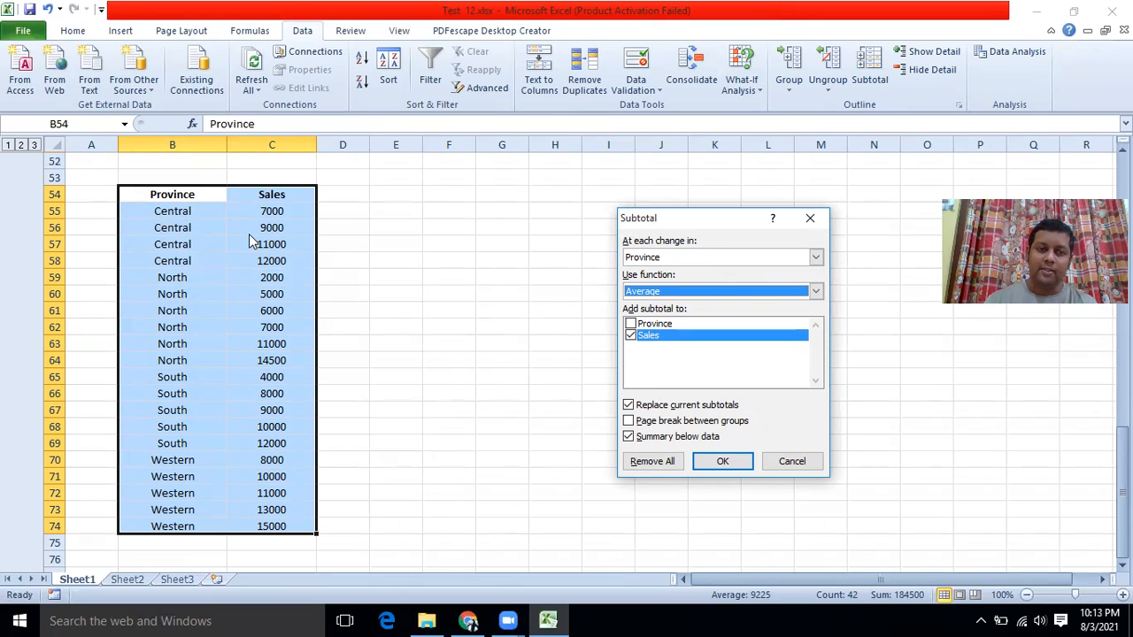
pyautogui.click(720, 461)
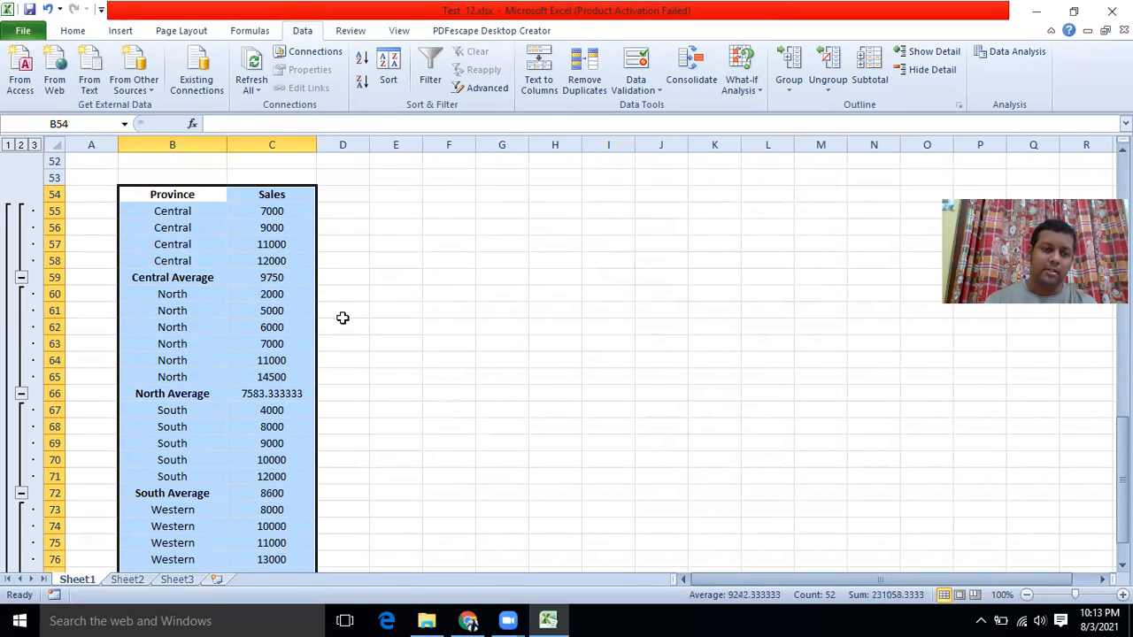
# Copy the original Province and Sales table B3:C23 and paste it below the averages table, starting at B83.
pyautogui.scroll(-1, 343, 318)
pyautogui.scroll(4, 343, 317)
pyautogui.scroll(-1, 342, 318)
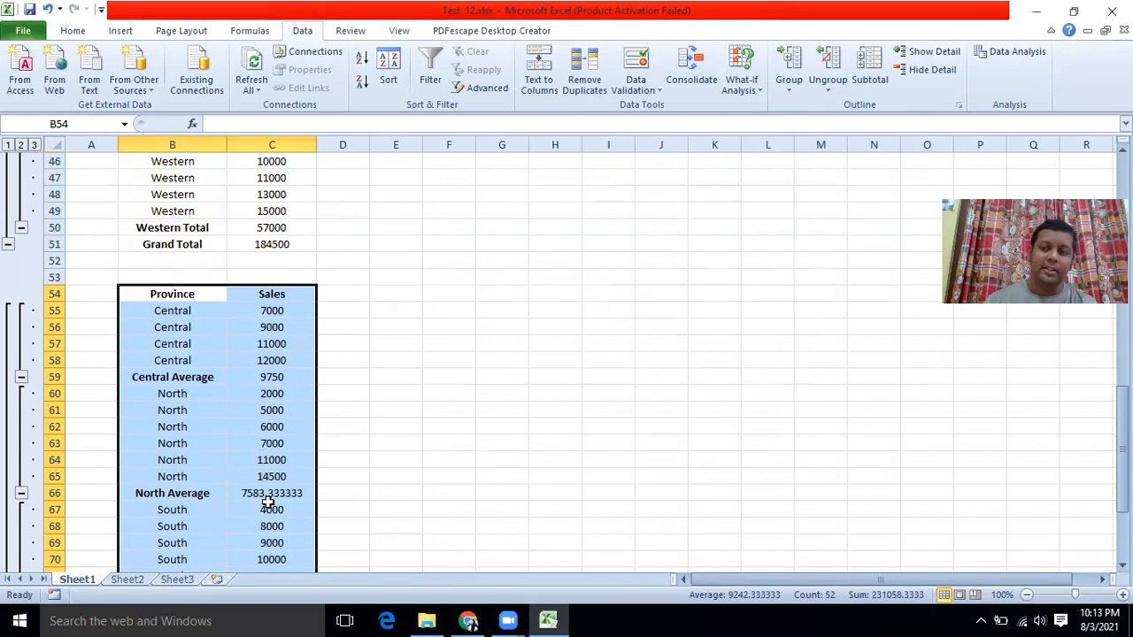
pyautogui.scroll(7, 277, 461)
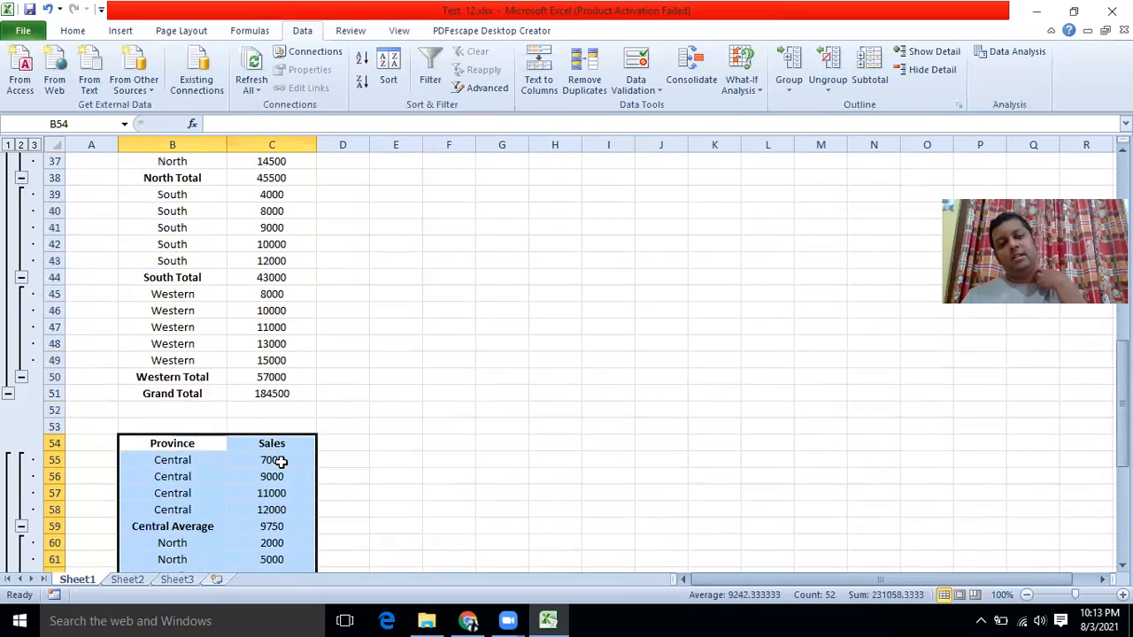
pyautogui.scroll(8, 278, 461)
pyautogui.moveTo(159, 194); pyautogui.dragTo(233, 525)
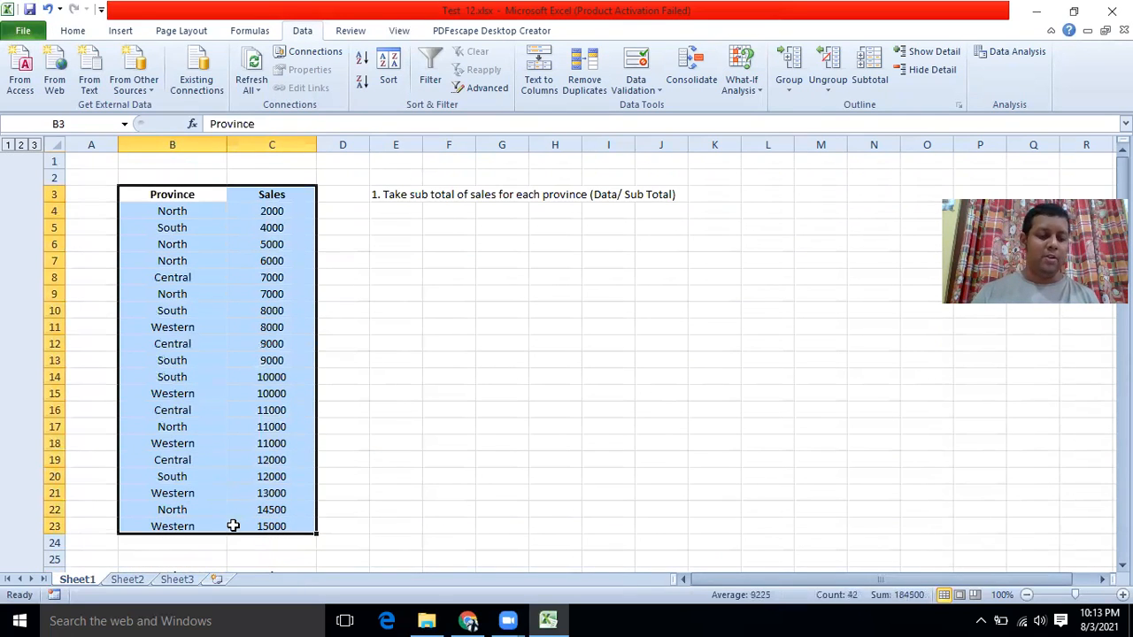
pyautogui.hotkey('ctrl', 'c')
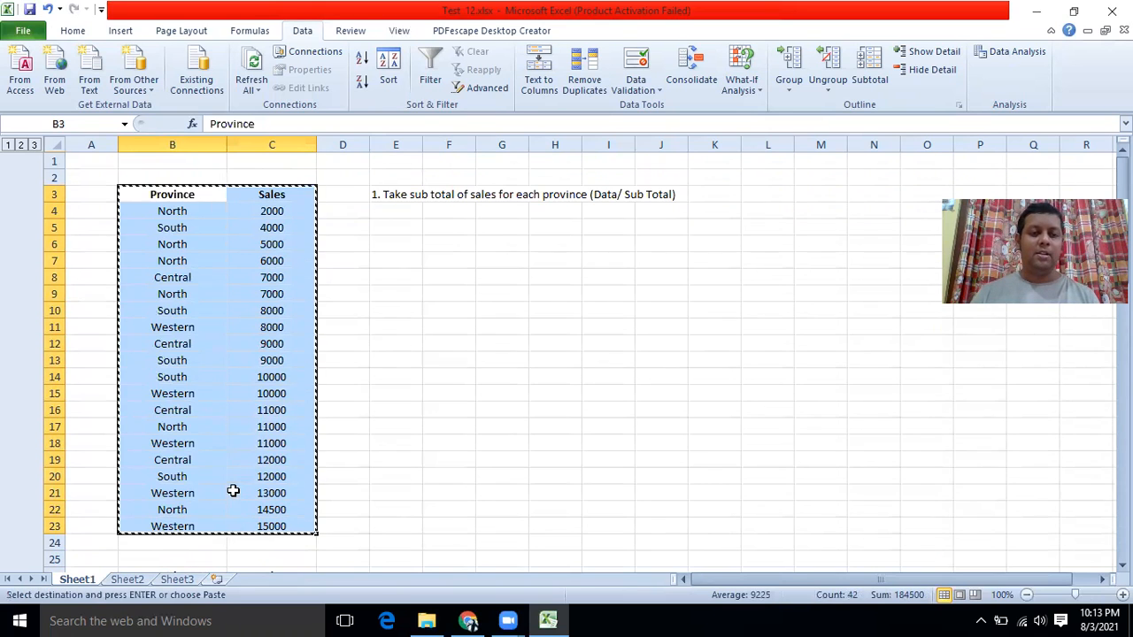
pyautogui.scroll(-20, 232, 490)
pyautogui.scroll(-2, 233, 490)
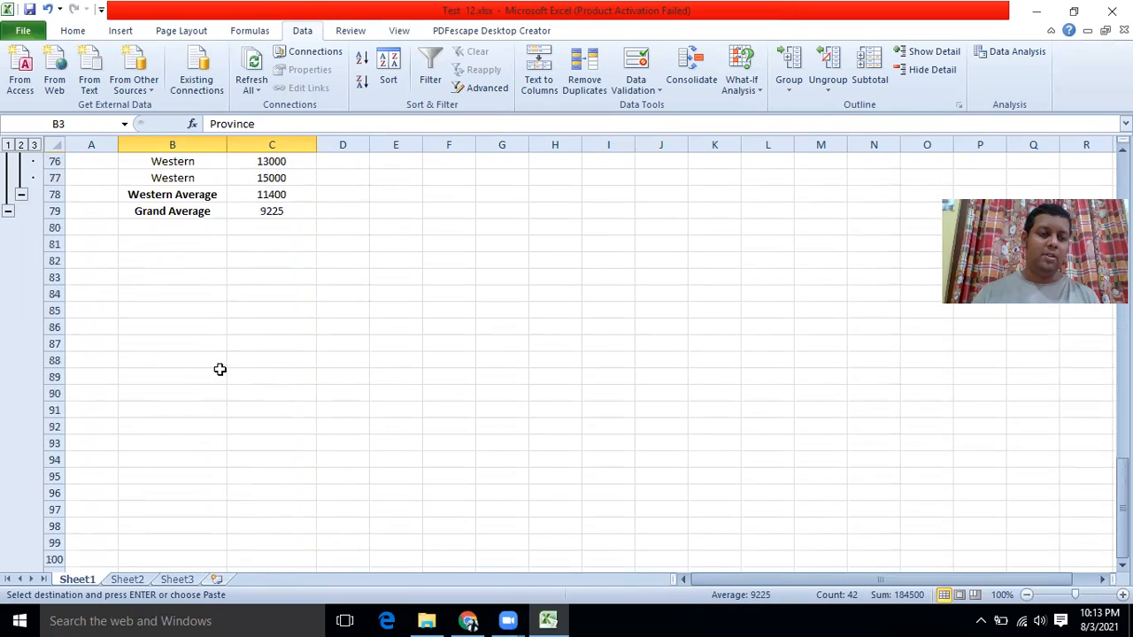
pyautogui.click(151, 283)
pyautogui.hotkey('ctrl', 'v')
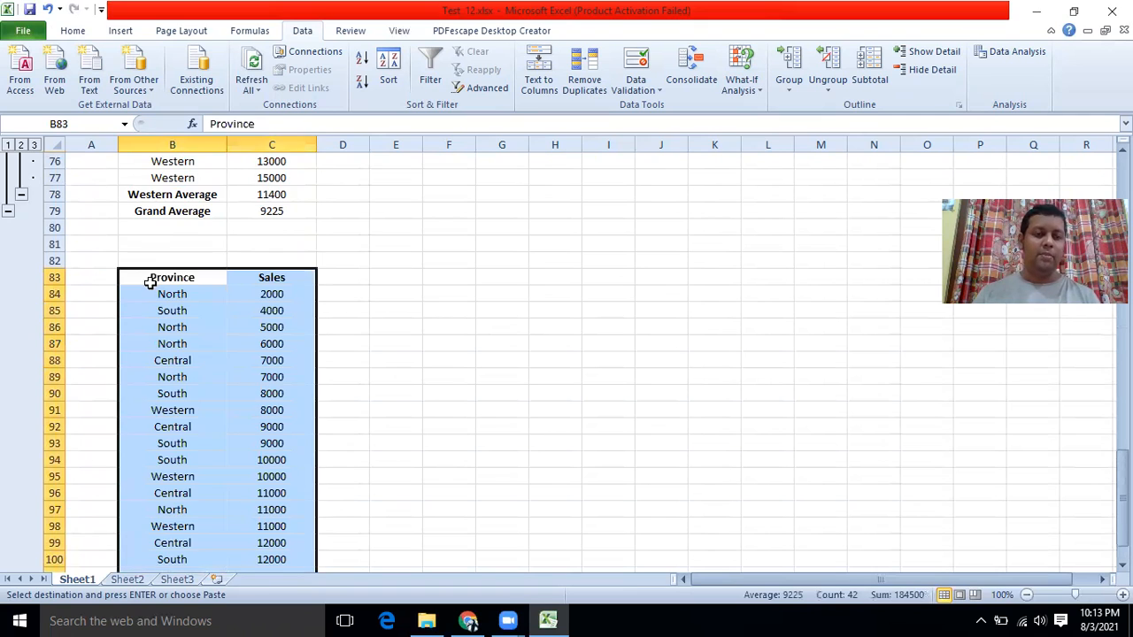
pyautogui.scroll(-1, 202, 292)
# Custom-sort the table copy B83:C103 by Province on values, from A to Z, treating the first row as headers.
pyautogui.click(205, 277)
pyautogui.moveTo(162, 227); pyautogui.dragTo(241, 554)
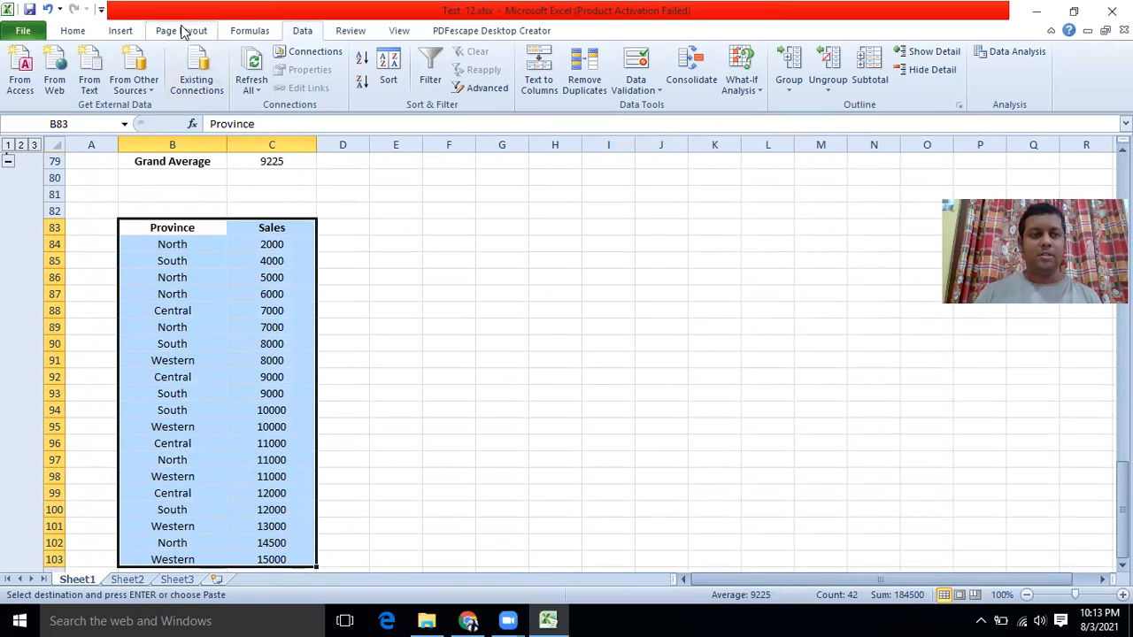
pyautogui.click(75, 33)
pyautogui.click(992, 95)
pyautogui.click(1012, 142)
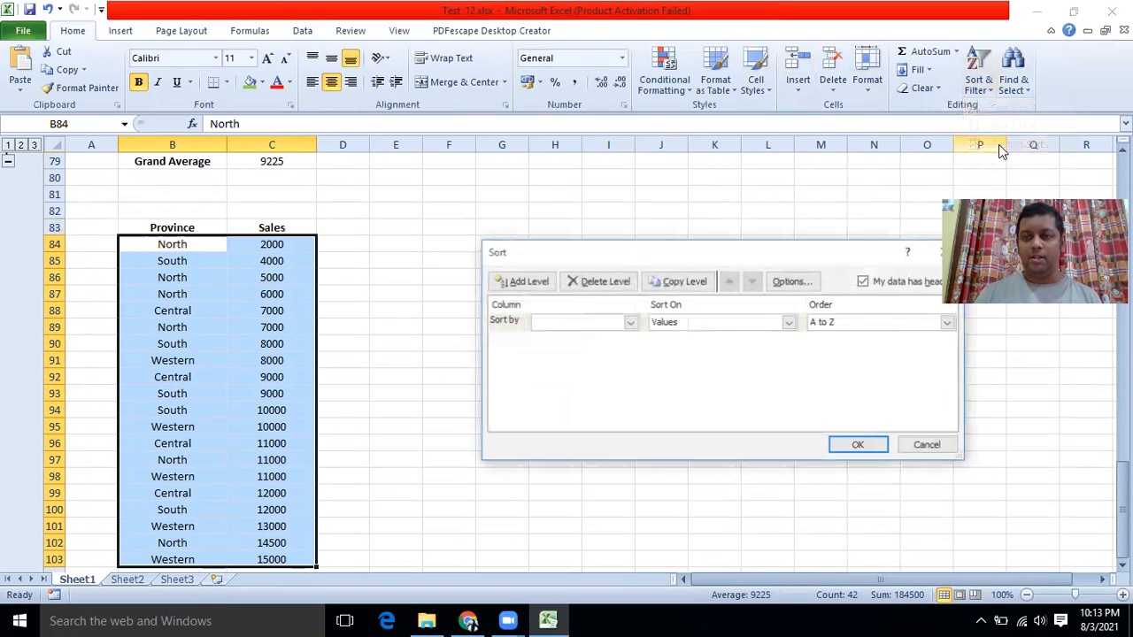
pyautogui.click(583, 320)
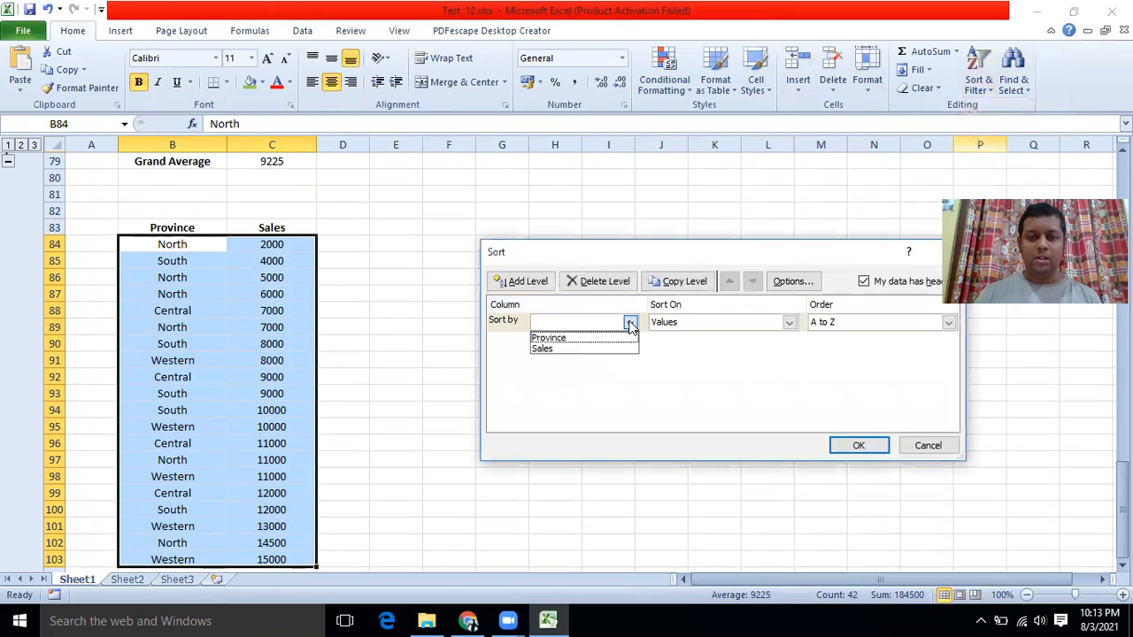
pyautogui.click(576, 334)
pyautogui.click(853, 444)
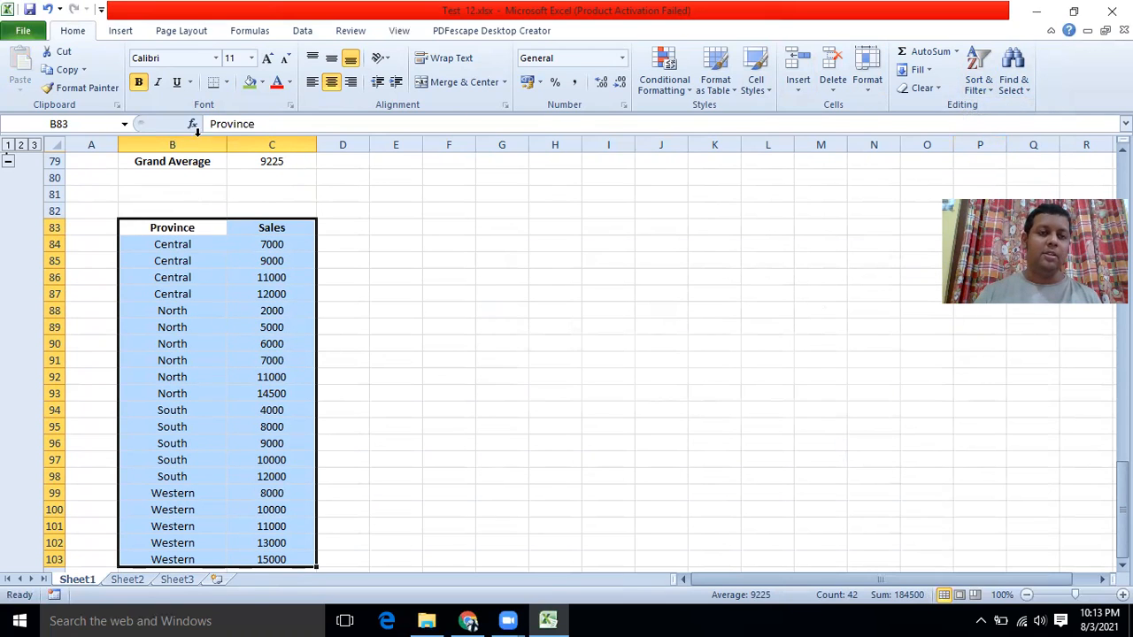
# Add Max subtotals of Sales at each change in Province to the sorted table B83:C103.
pyautogui.click(301, 32)
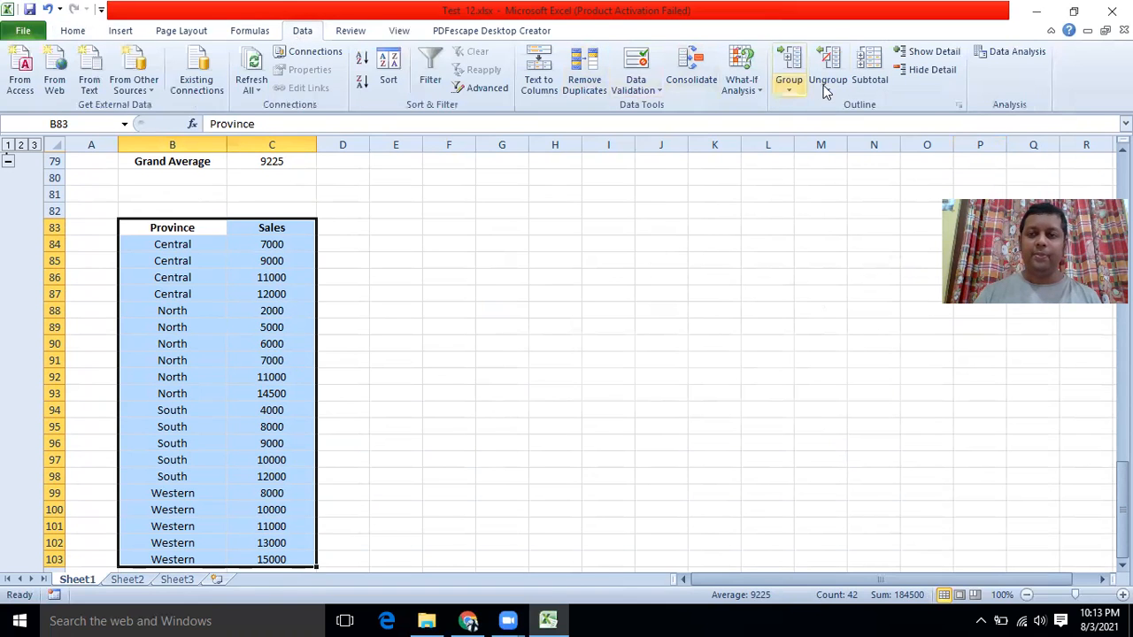
pyautogui.click(873, 92)
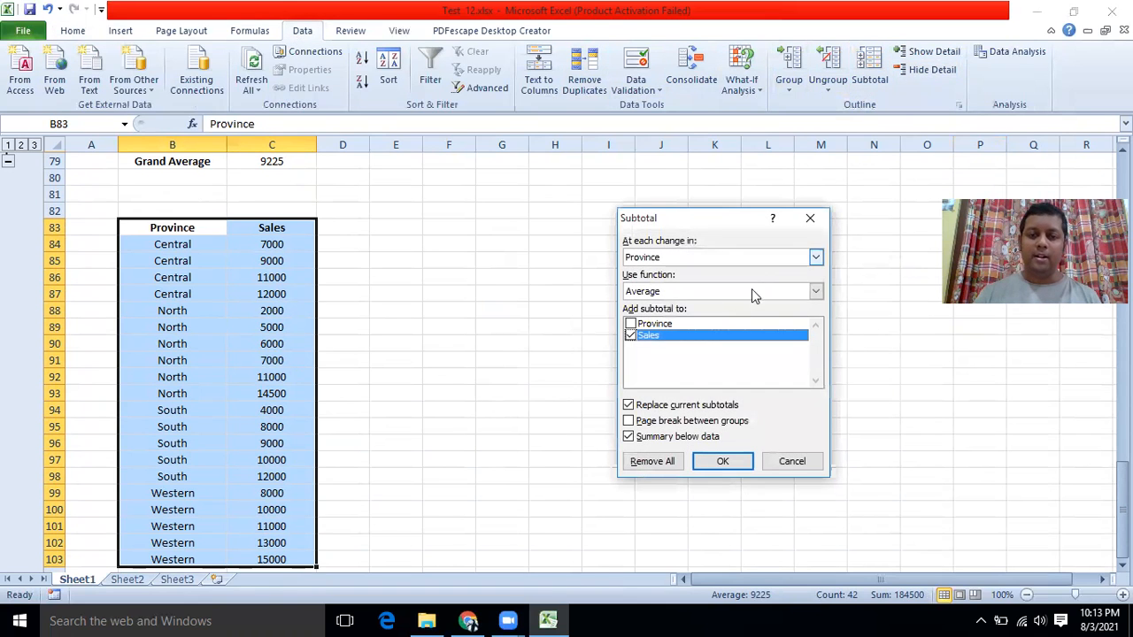
pyautogui.click(671, 293)
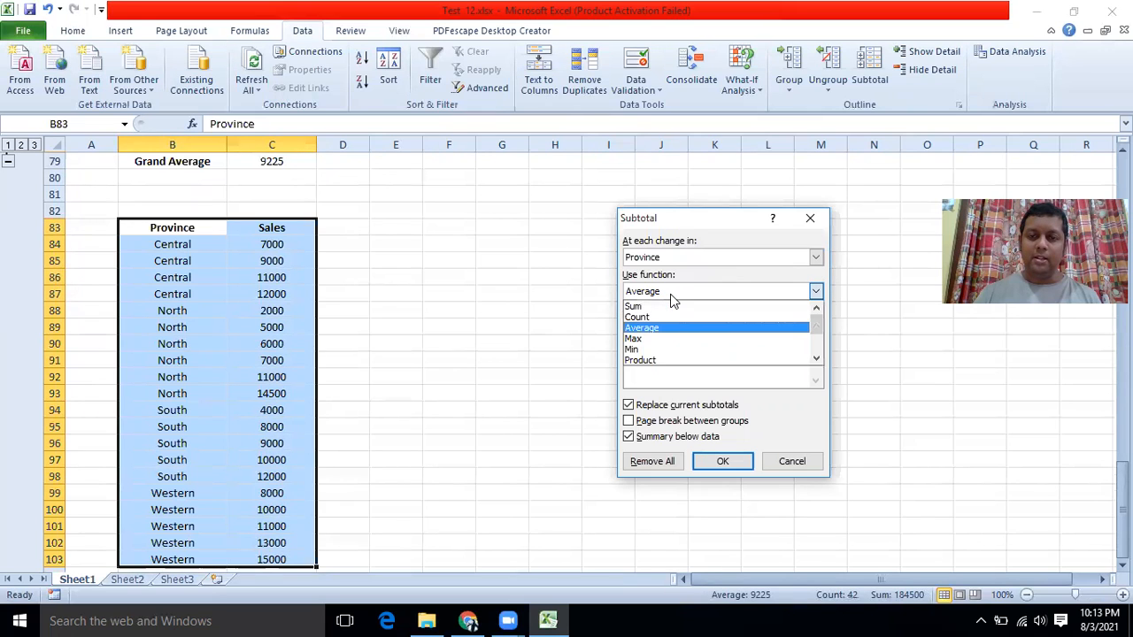
pyautogui.click(655, 339)
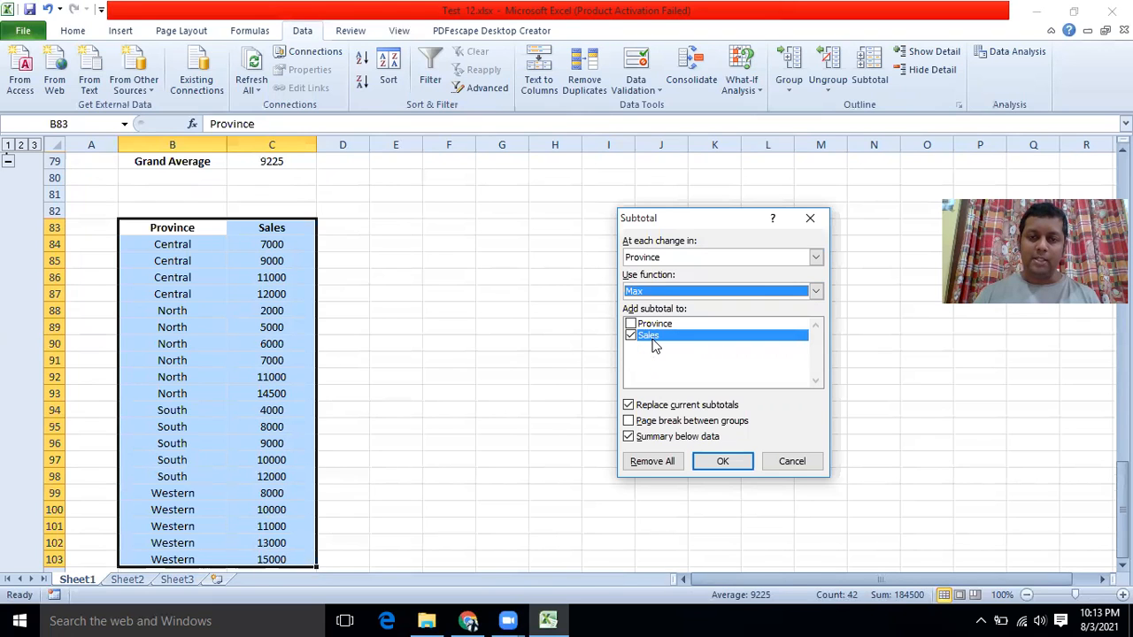
pyautogui.click(705, 463)
# Examine the Max subtotals per province and the Grand Max formula in C108, and review the Average and Sum tables above.
pyautogui.scroll(1, 386, 344)
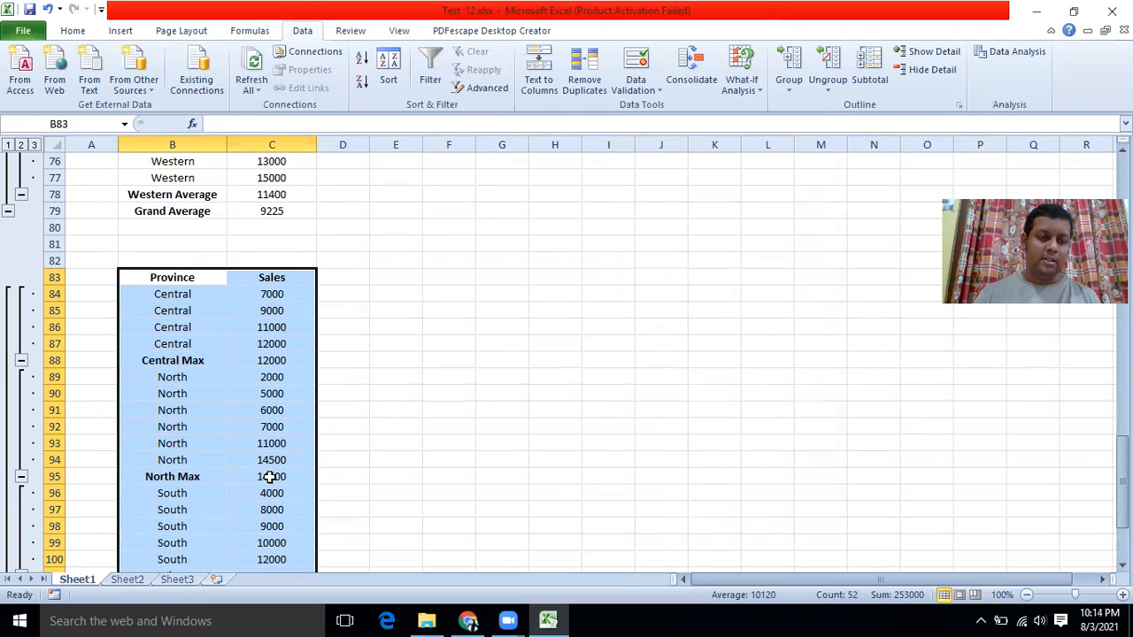
pyautogui.scroll(-1, 270, 476)
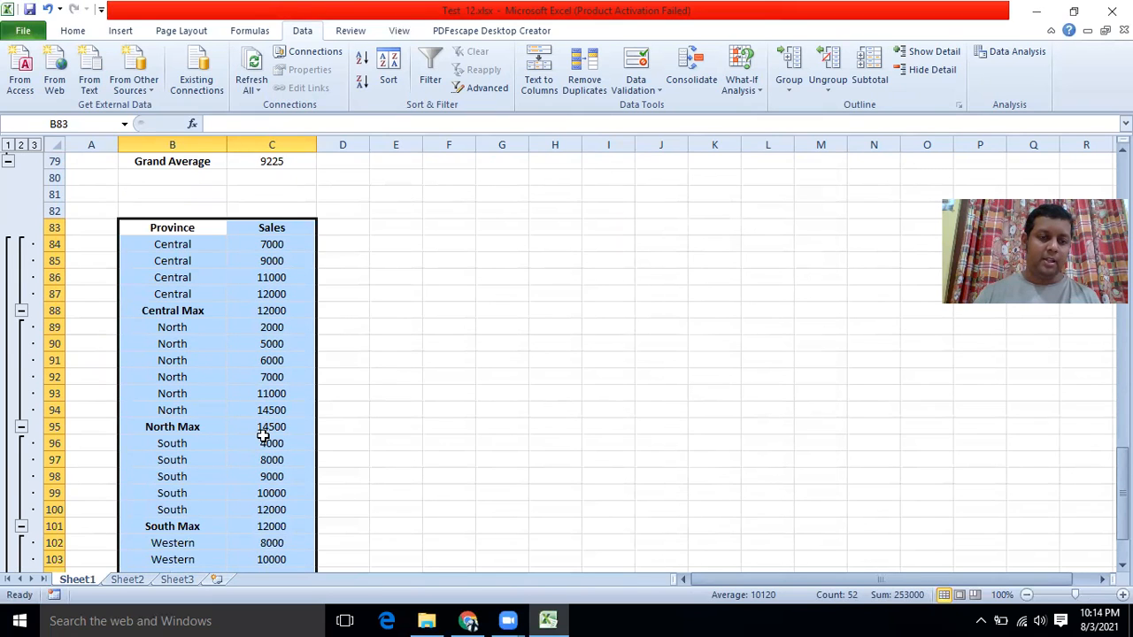
pyautogui.scroll(-2, 272, 414)
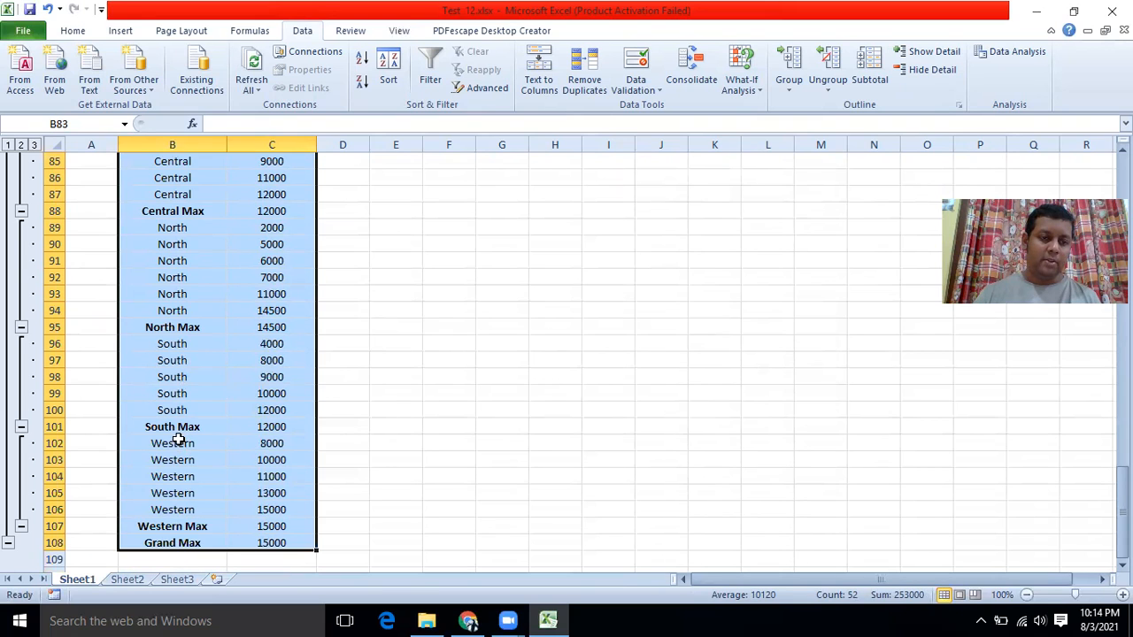
pyautogui.scroll(-3, 271, 354)
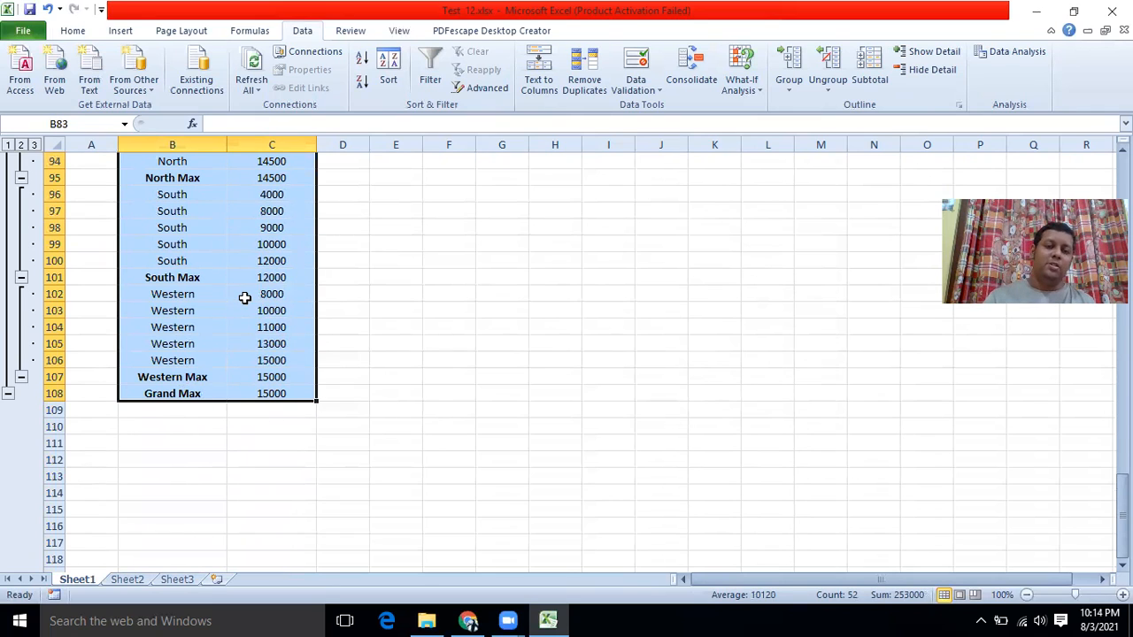
pyautogui.scroll(2, 244, 298)
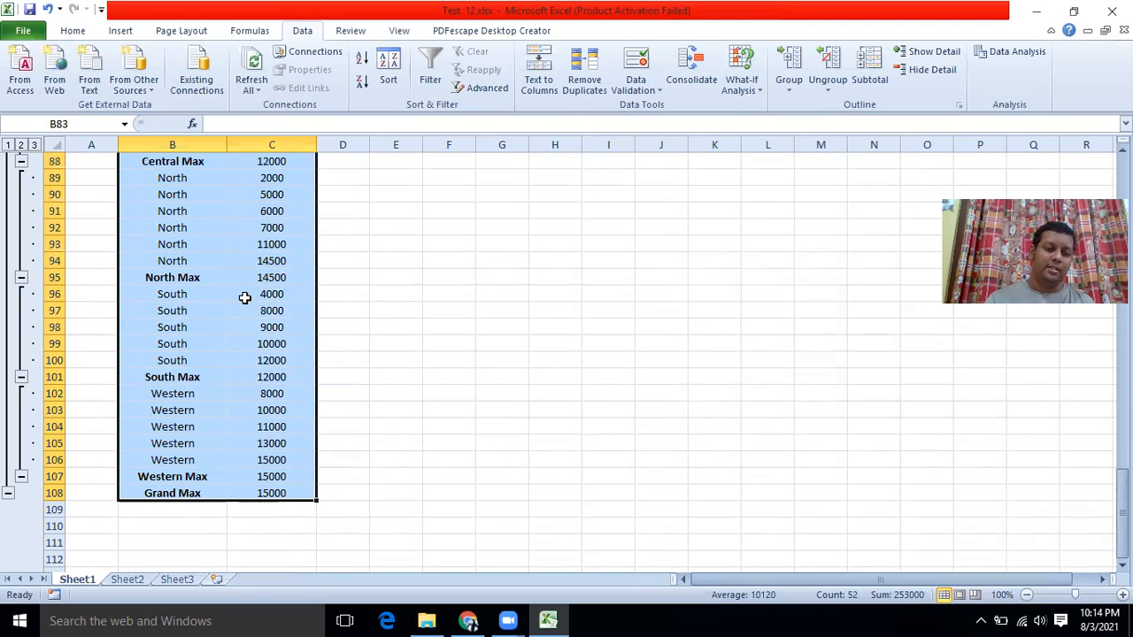
pyautogui.click(262, 495)
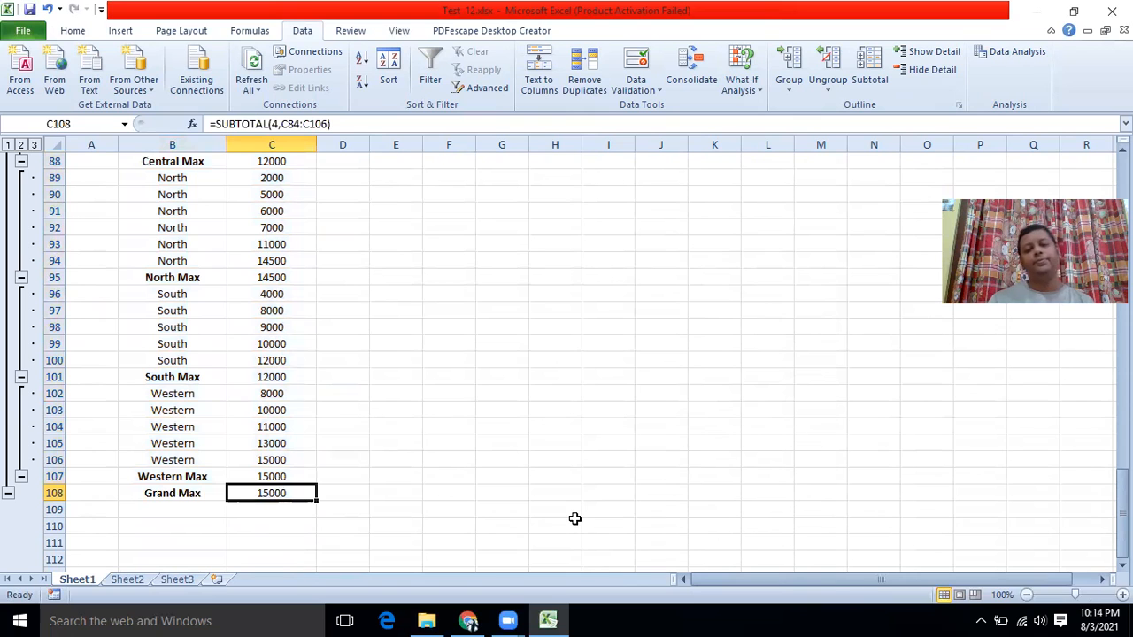
pyautogui.scroll(8, 489, 451)
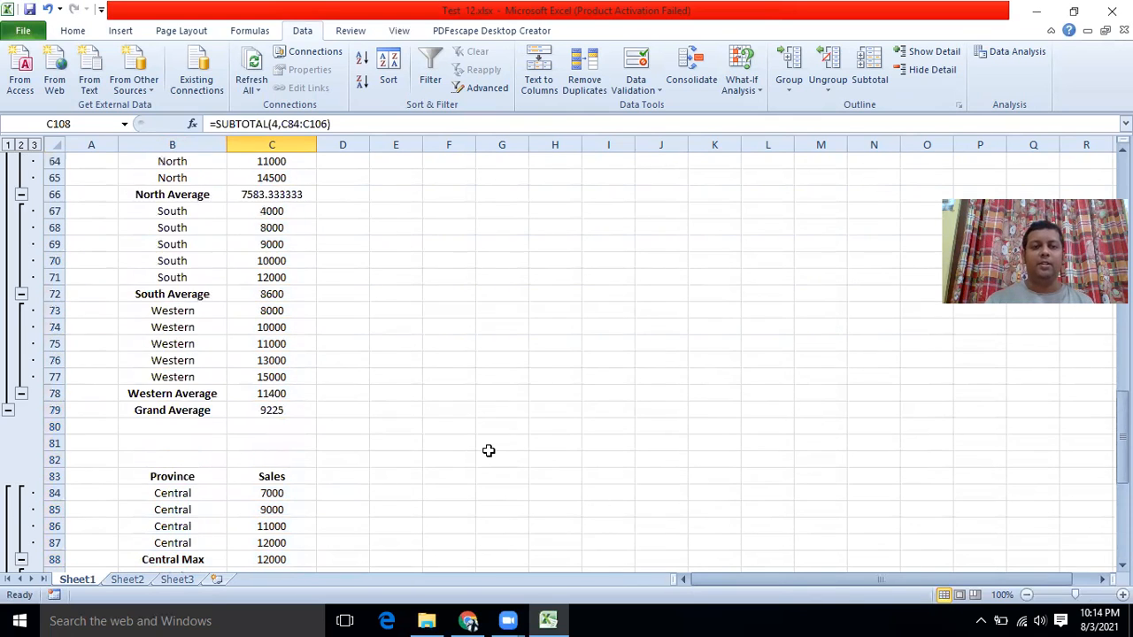
pyautogui.scroll(3, 489, 450)
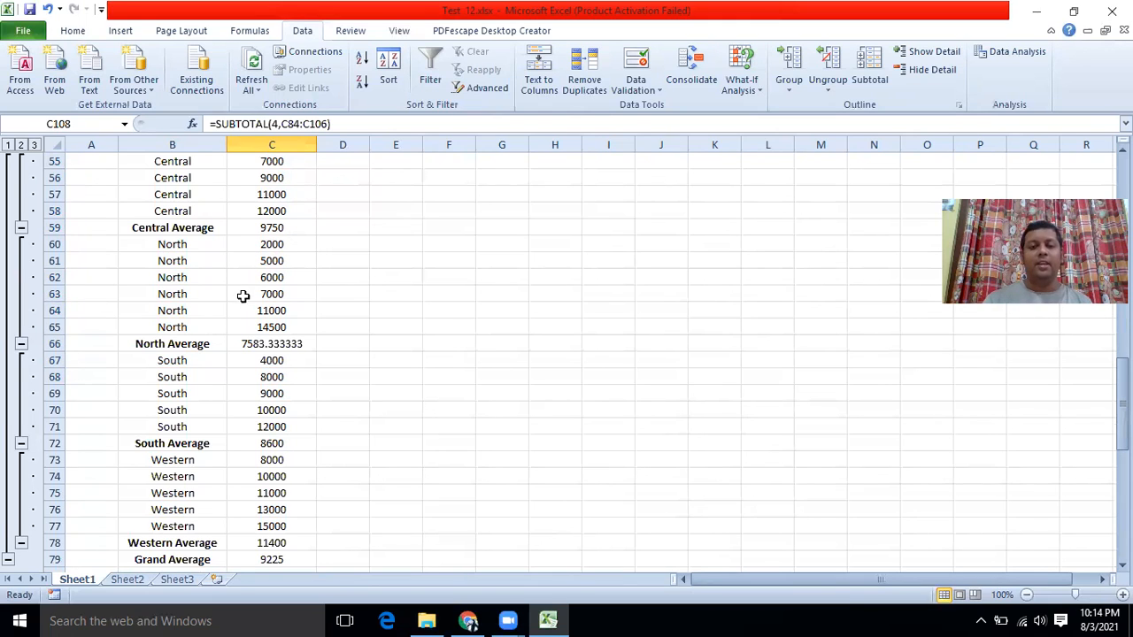
pyautogui.scroll(2, 174, 377)
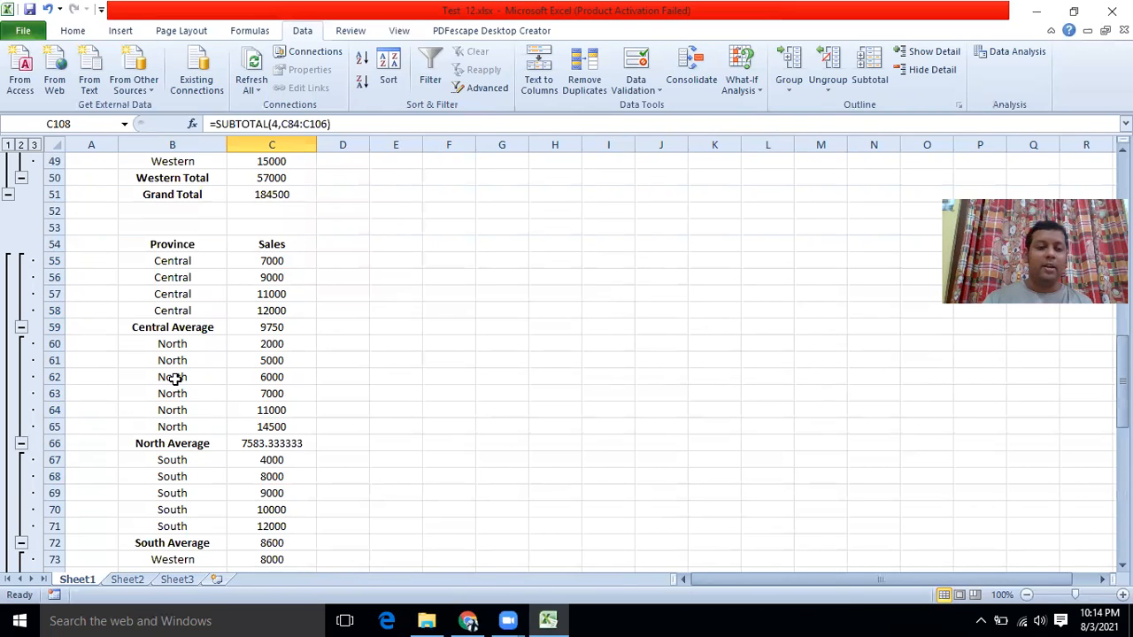
pyautogui.scroll(10, 174, 377)
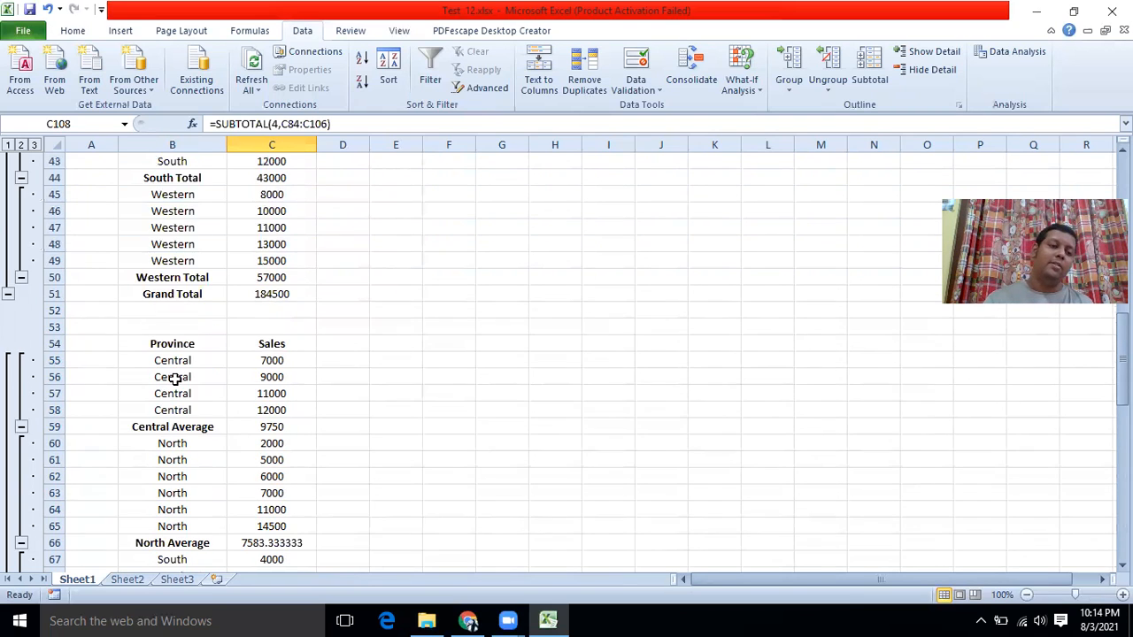
pyautogui.scroll(4, 174, 377)
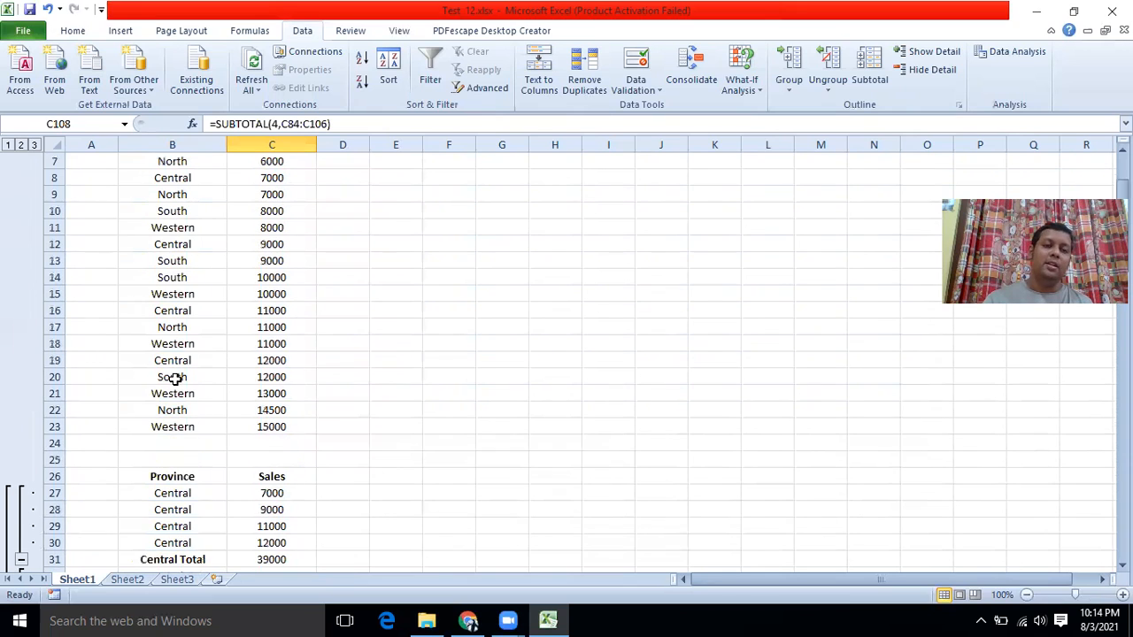